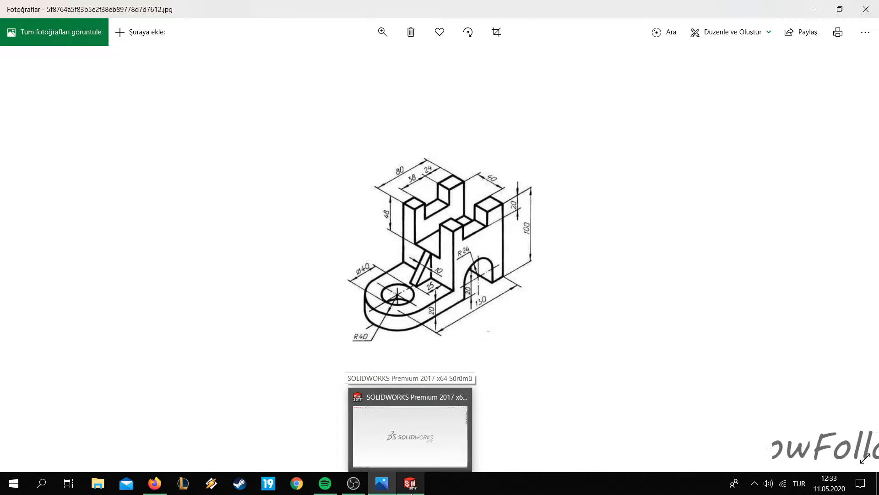
Switch to SOLIDWORKS and create a new part document
{"action": "left_click", "coordinate": [411, 485]}
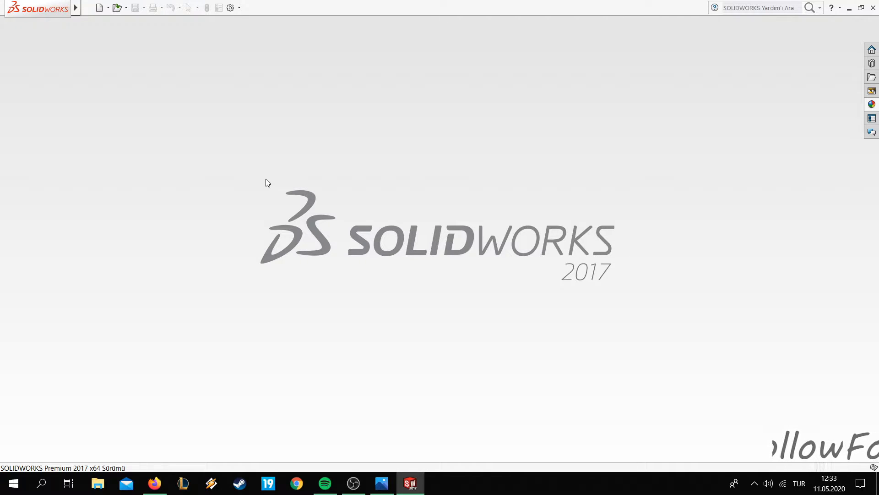
{"action": "key", "text": "ctrl+n"}
{"action": "left_click", "coordinate": [366, 360]}
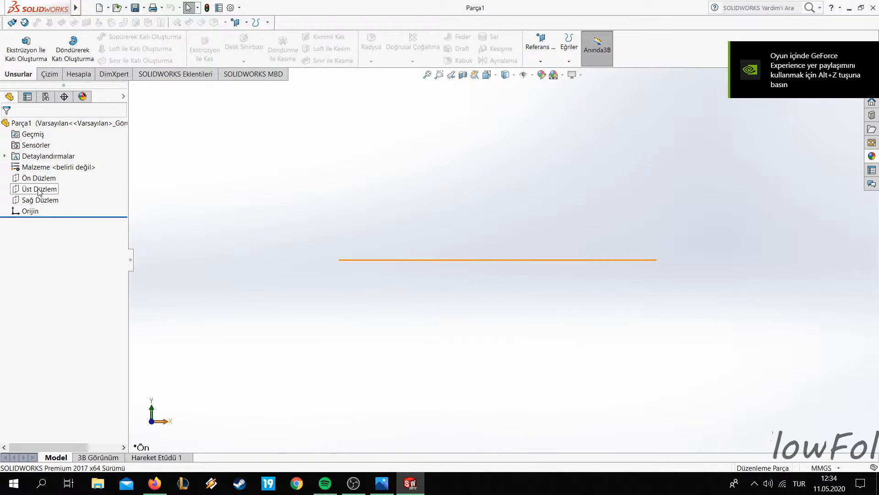
Sketch a center rectangle about 72 by 53 mm on the Top Plane, centred on the origin
{"action": "left_click", "coordinate": [39, 189]}
{"action": "right_click", "coordinate": [39, 189]}
{"action": "left_click", "coordinate": [84, 173]}
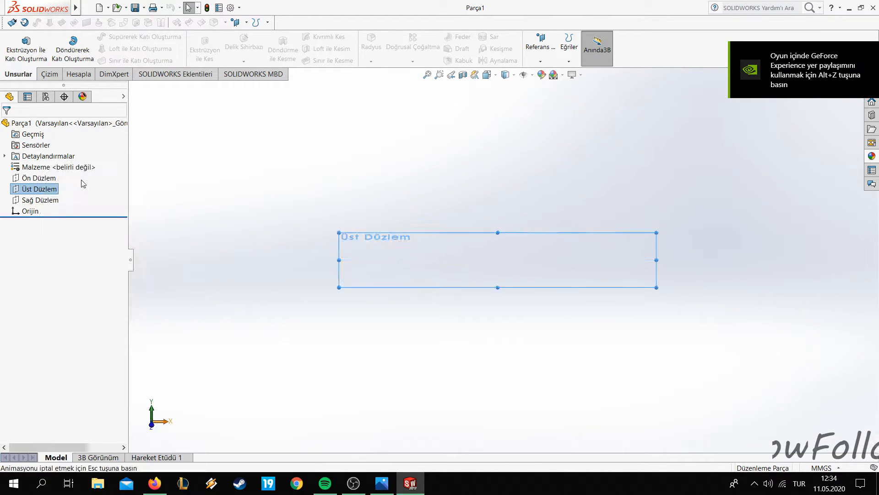
{"action": "left_click", "coordinate": [50, 75]}
{"action": "left_click", "coordinate": [99, 47]}
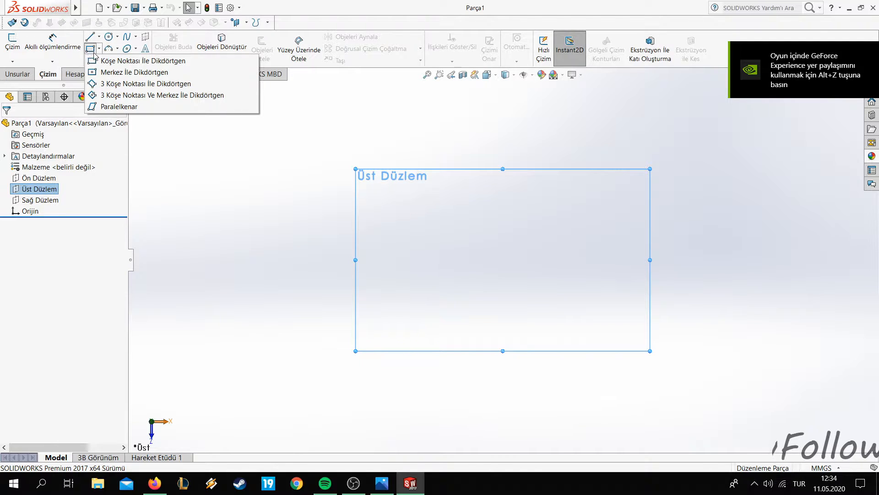
{"action": "left_click", "coordinate": [133, 72]}
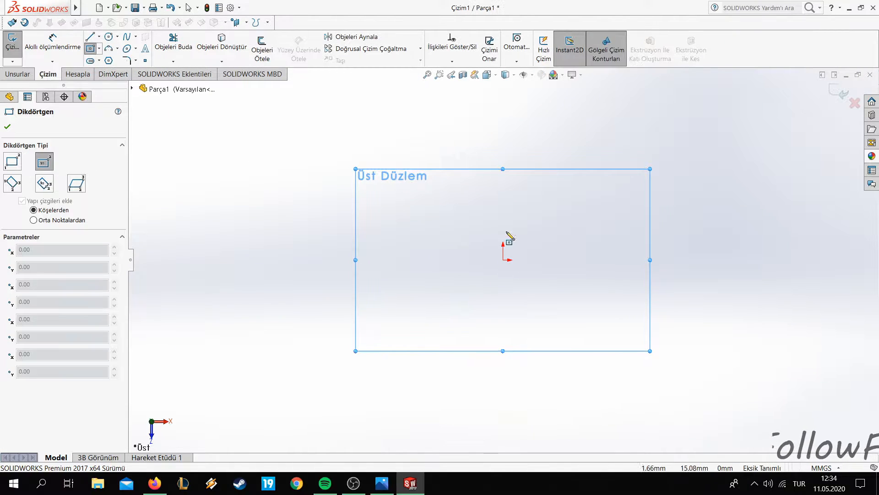
{"action": "left_click_drag", "start_coordinate": [503, 260], "coordinate": [563, 304]}
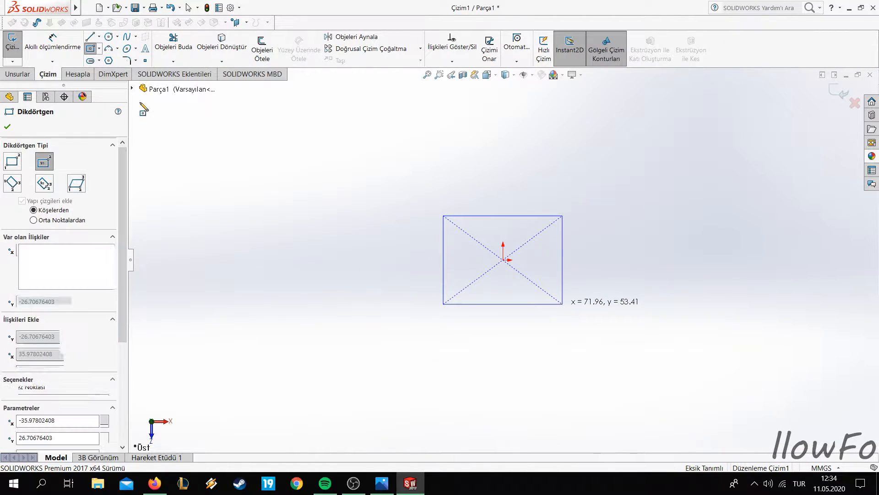
Dimension the rectangle 80 mm wide and 40 mm high
{"action": "left_click", "coordinate": [67, 54]}
{"action": "left_click", "coordinate": [495, 197]}
{"action": "left_click", "coordinate": [488, 172]}
{"action": "type", "text": "80"}
{"action": "key", "text": "Return"}
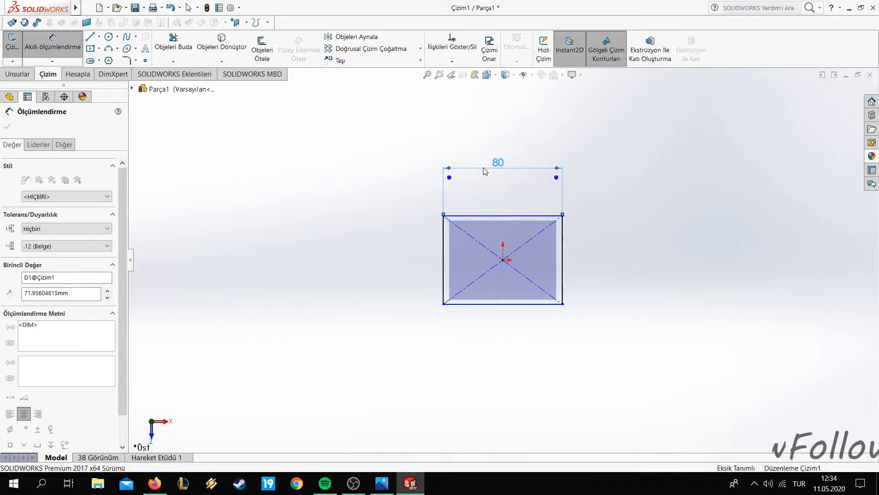
{"action": "left_click", "coordinate": [566, 250]}
{"action": "left_click", "coordinate": [596, 253]}
{"action": "type", "text": "4"}
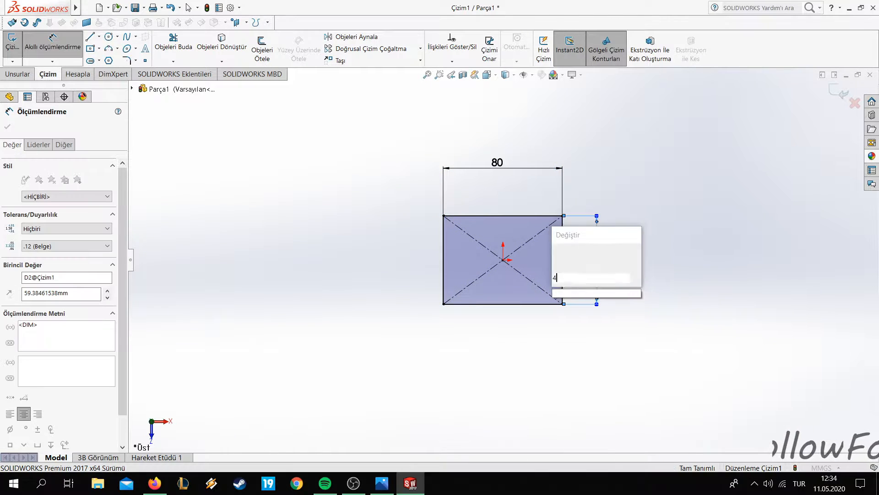
{"action": "type", "text": "0"}
{"action": "key", "text": "Return"}
{"action": "left_click", "coordinate": [7, 129]}
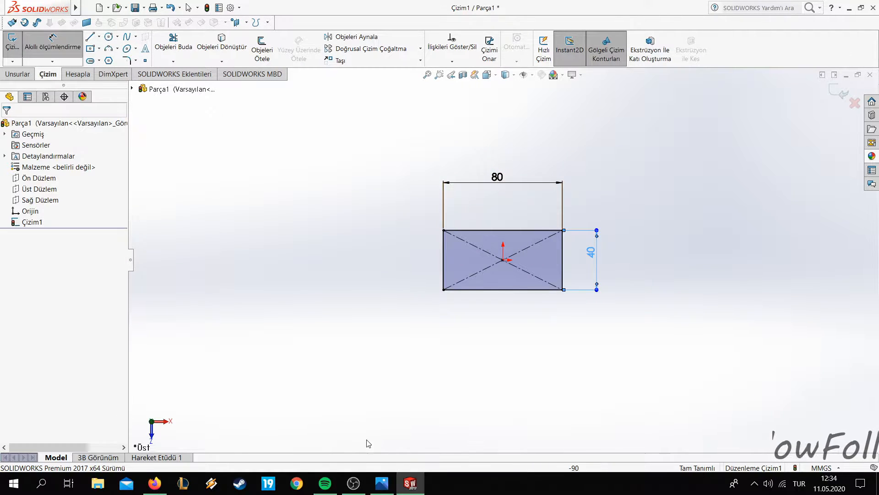
Check the overall sizes in the reference drawing and set the rectangle's height to 80 mm
{"action": "left_click", "coordinate": [385, 482]}
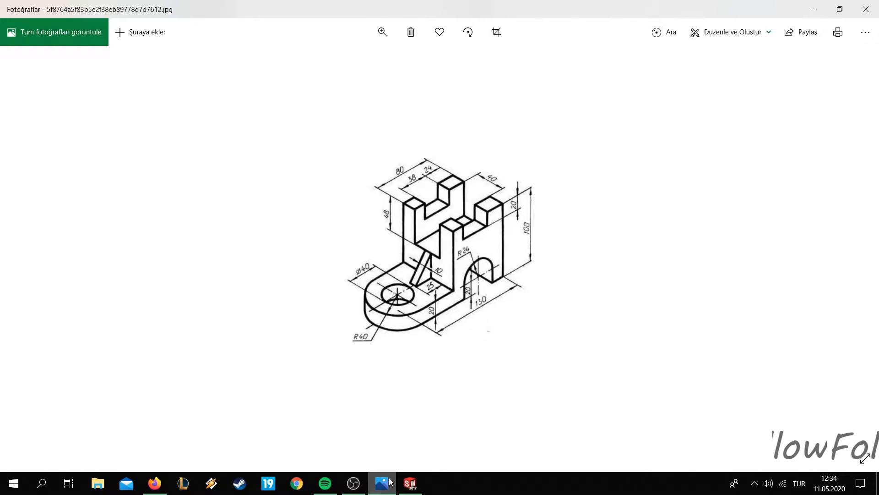
{"action": "left_click", "coordinate": [382, 481]}
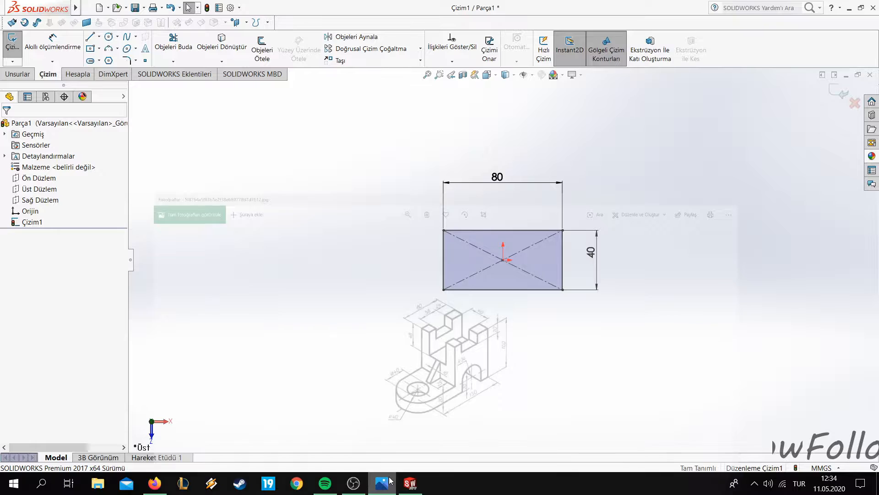
{"action": "left_click", "coordinate": [566, 251]}
{"action": "type", "text": "80"}
{"action": "key", "text": "Return"}
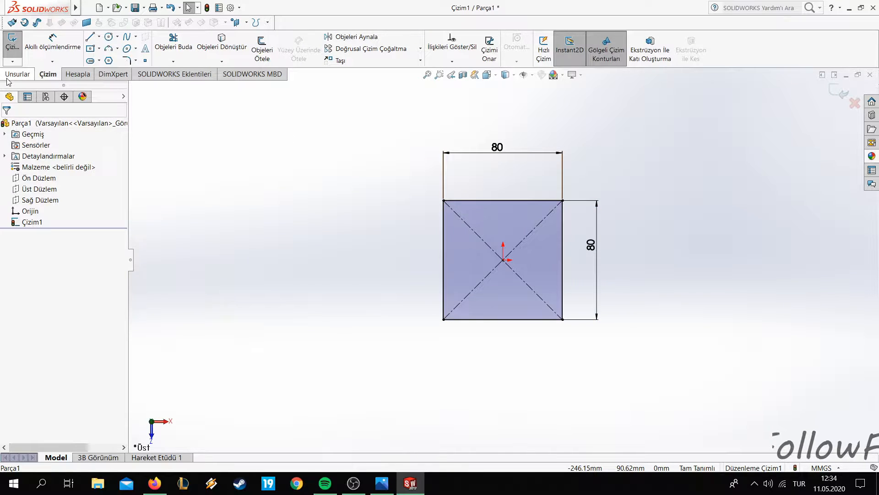
Extrude the square profile to a blind depth of 100 mm, as given in the reference drawing
{"action": "left_click", "coordinate": [12, 77]}
{"action": "left_click", "coordinate": [27, 46]}
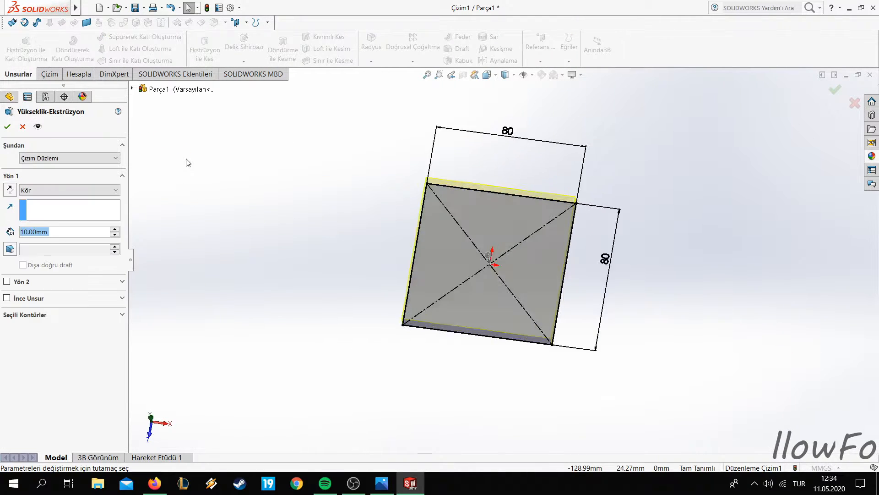
{"action": "left_click", "coordinate": [382, 483]}
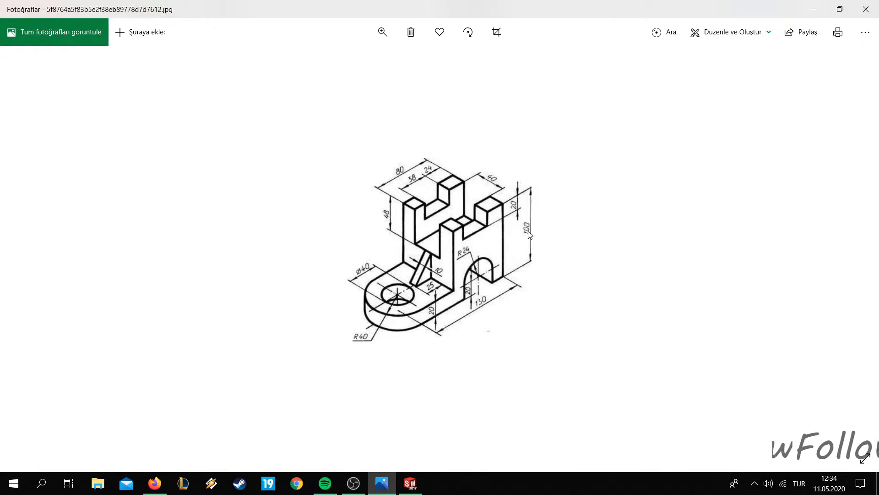
{"action": "left_click", "coordinate": [382, 483]}
{"action": "left_click", "coordinate": [62, 231]}
{"action": "type", "text": "100"}
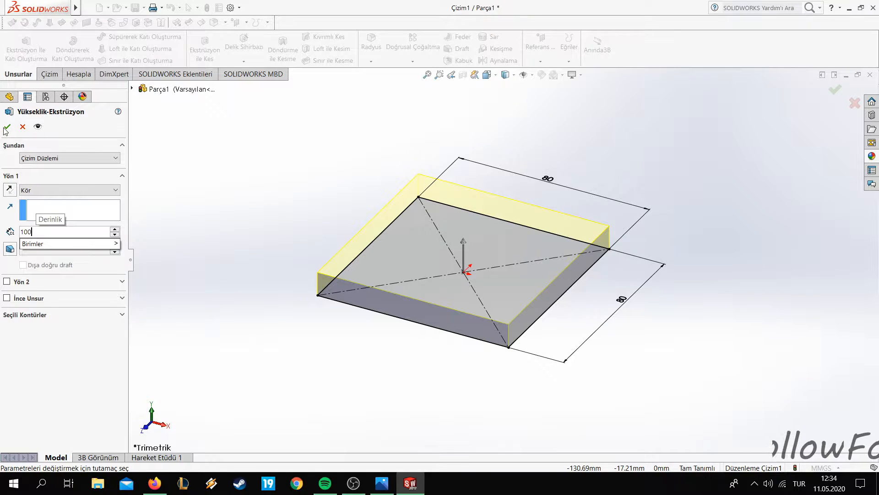
{"action": "key", "text": "Return"}
{"action": "left_click", "coordinate": [7, 127]}
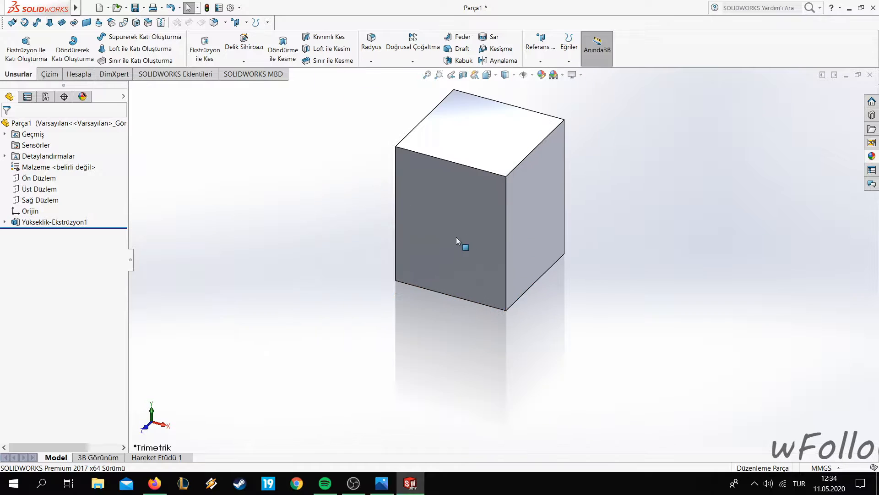
View the block's top face straight on and examine the slot dimensions in the reference drawing
{"action": "scroll", "coordinate": [508, 247], "scroll_direction": "up", "scroll_amount": 1}
{"action": "scroll", "coordinate": [564, 236], "scroll_direction": "down", "scroll_amount": 2}
{"action": "scroll", "coordinate": [534, 215], "scroll_direction": "up", "scroll_amount": 1}
{"action": "scroll", "coordinate": [534, 216], "scroll_direction": "down", "scroll_amount": 1}
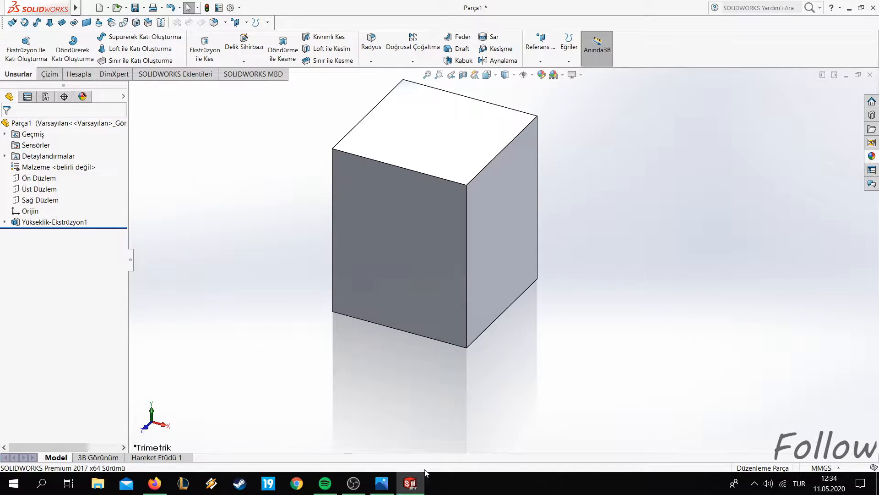
{"action": "mouse_move", "coordinate": [388, 490]}
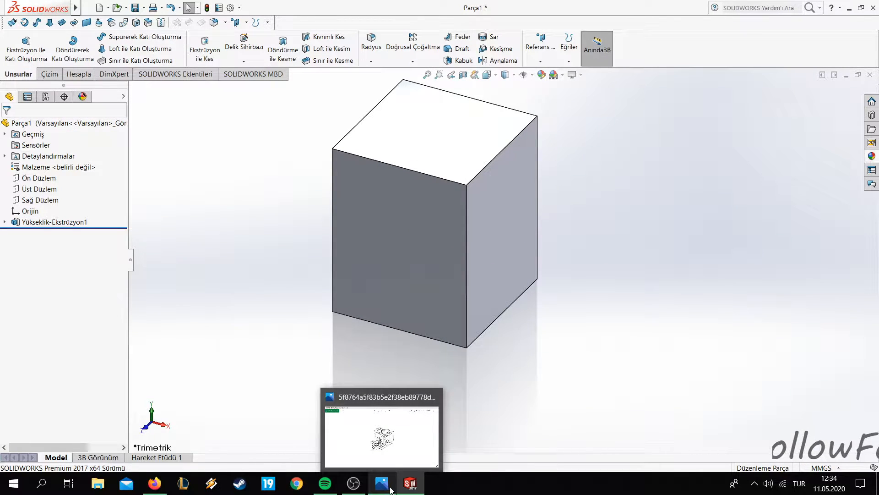
{"action": "right_click", "coordinate": [434, 153]}
{"action": "left_click", "coordinate": [494, 142]}
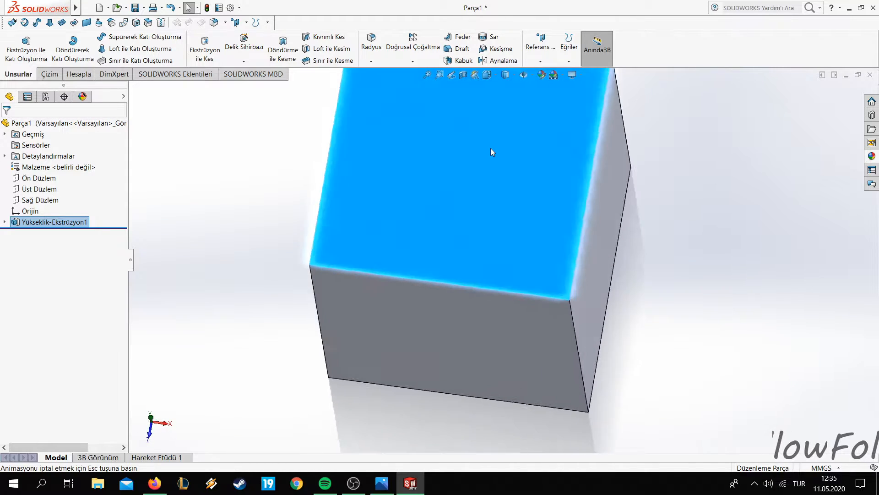
{"action": "left_click", "coordinate": [282, 188]}
{"action": "left_click", "coordinate": [382, 483]}
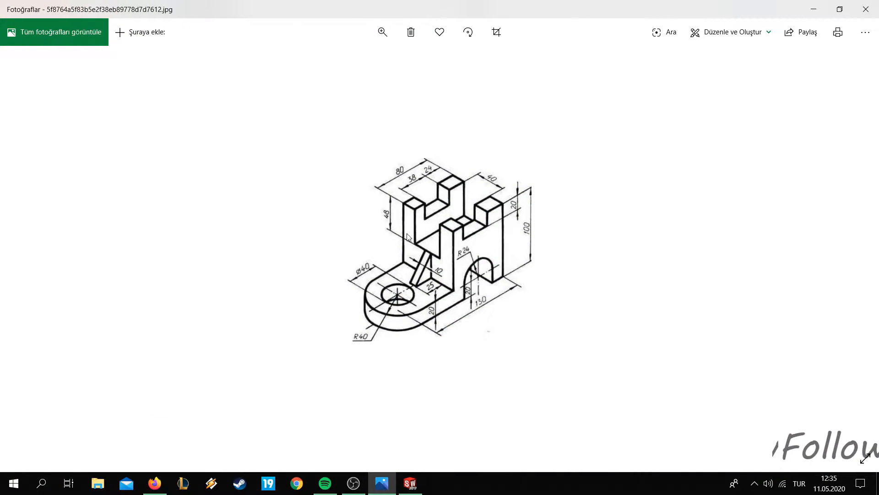
{"action": "mouse_move", "coordinate": [376, 490]}
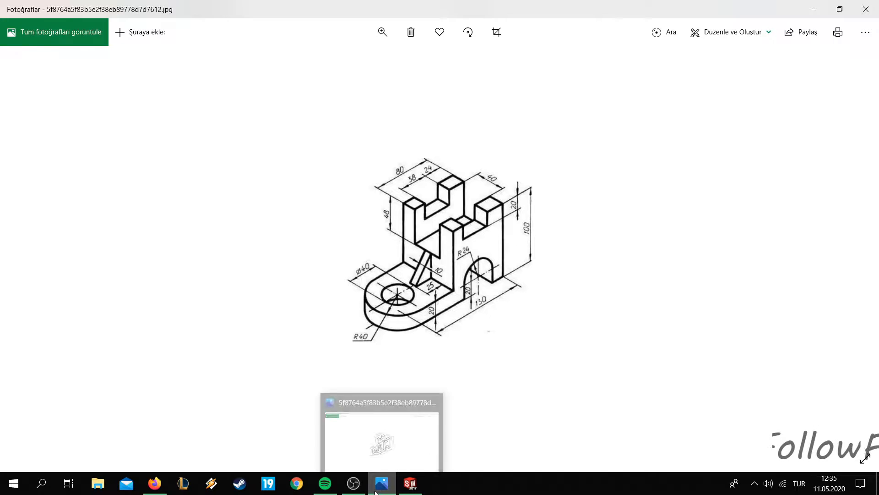
{"action": "left_click", "coordinate": [377, 491]}
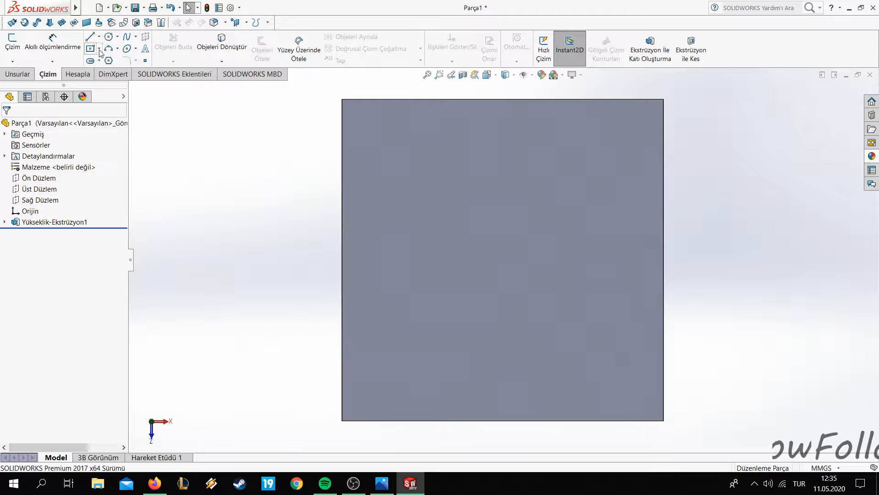
Start a corner rectangle sketch on the block's top face
{"action": "left_click", "coordinate": [99, 48]}
{"action": "left_click", "coordinate": [112, 61]}
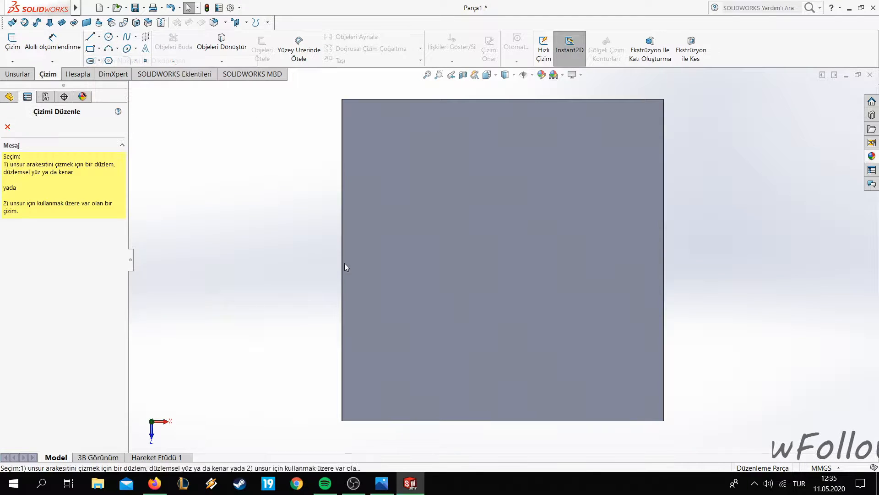
{"action": "left_click", "coordinate": [423, 416]}
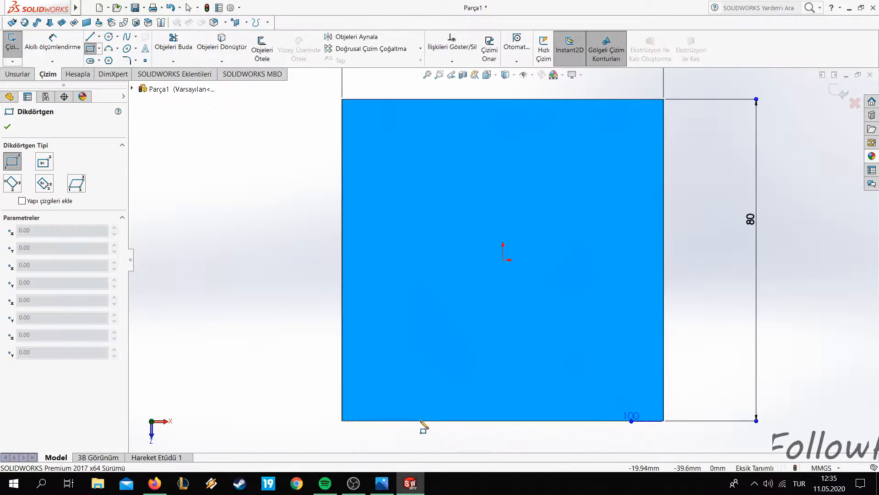
Draw a rectangle about 54 mm wide spanning the top face from front to back edge, and set its width to 40 mm
{"action": "left_click", "coordinate": [395, 420]}
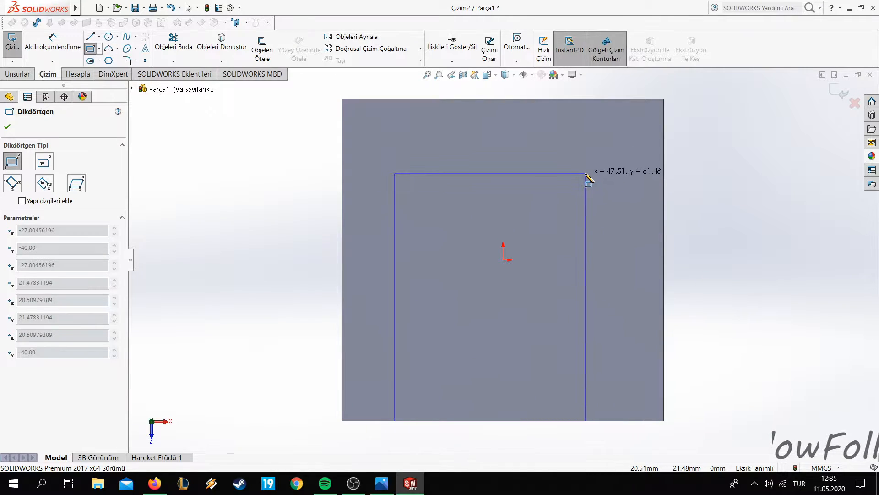
{"action": "left_click", "coordinate": [614, 100]}
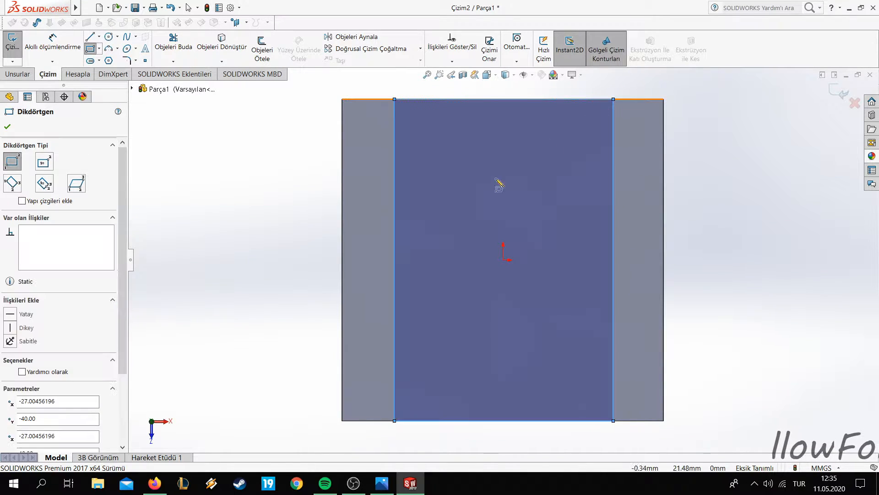
{"action": "left_click", "coordinate": [60, 50]}
{"action": "left_click", "coordinate": [506, 102]}
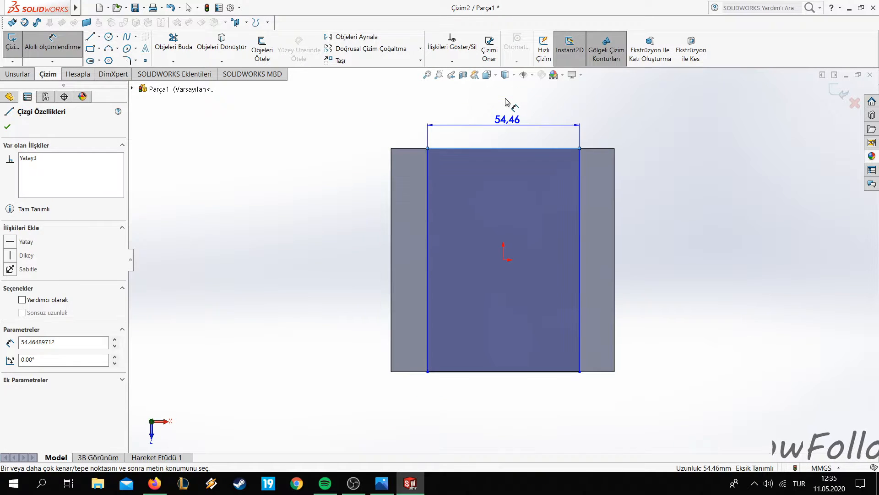
{"action": "left_click", "coordinate": [507, 106]}
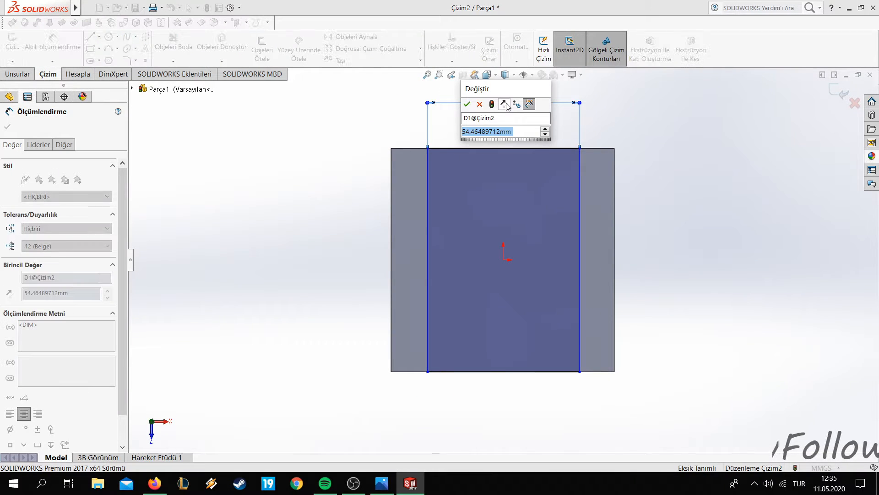
{"action": "type", "text": "40"}
{"action": "key", "text": "Return"}
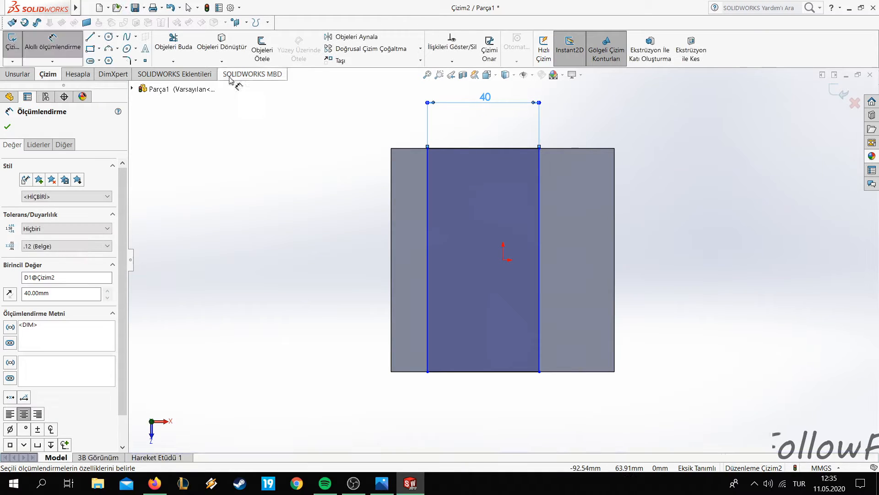
{"action": "left_click", "coordinate": [8, 126]}
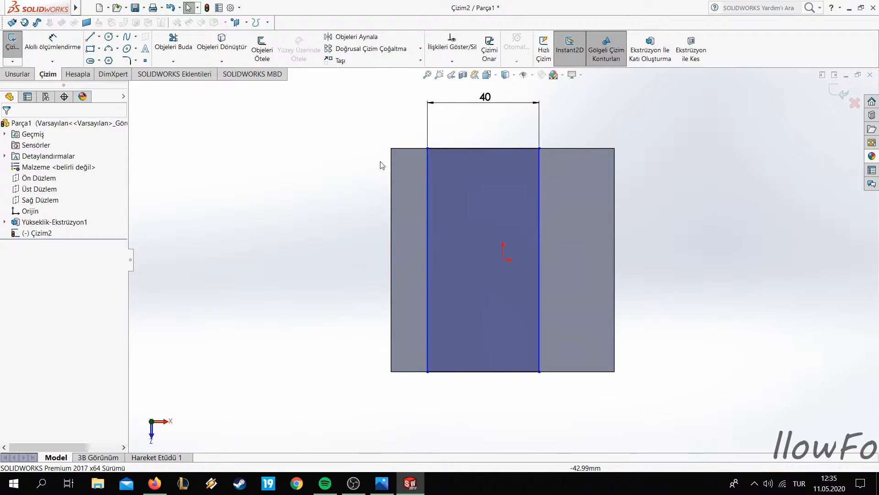
Try to move the 40 mm rectangle sideways by its back edge, and undo its width dimension and the rectangle
{"action": "left_click", "coordinate": [482, 148]}
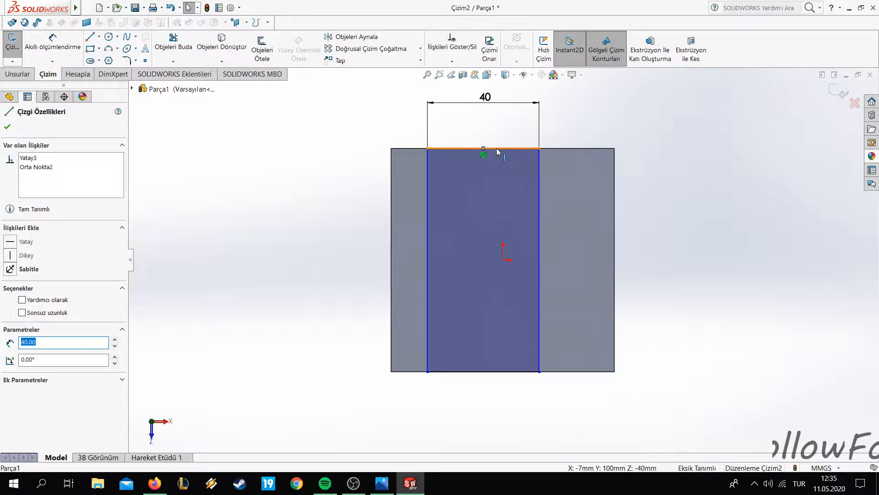
{"action": "left_click", "coordinate": [306, 131]}
{"action": "left_click_drag", "start_coordinate": [486, 148], "coordinate": [515, 151]}
{"action": "key", "text": "ctrl+z"}
{"action": "key", "text": "ctrl+z"}
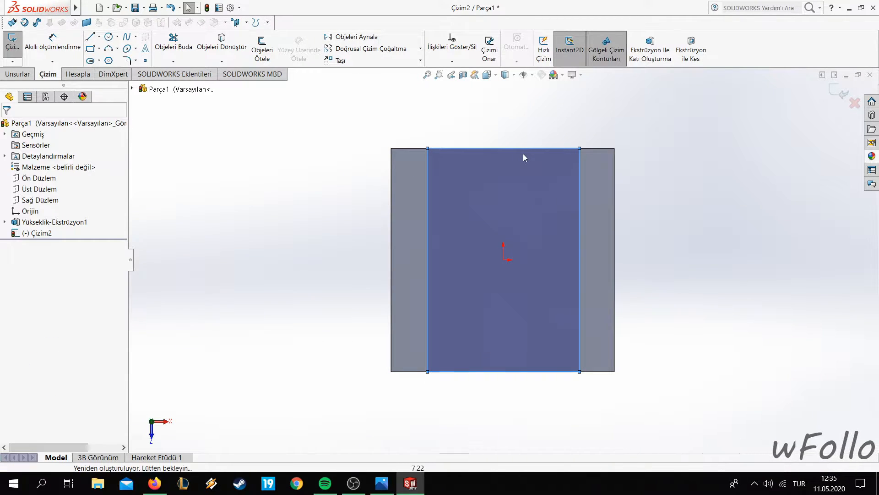
Draw a corner rectangle about 48 mm wide on the block's top face, starting on the front edge and ending short of the back edge
{"action": "left_click", "coordinate": [90, 49]}
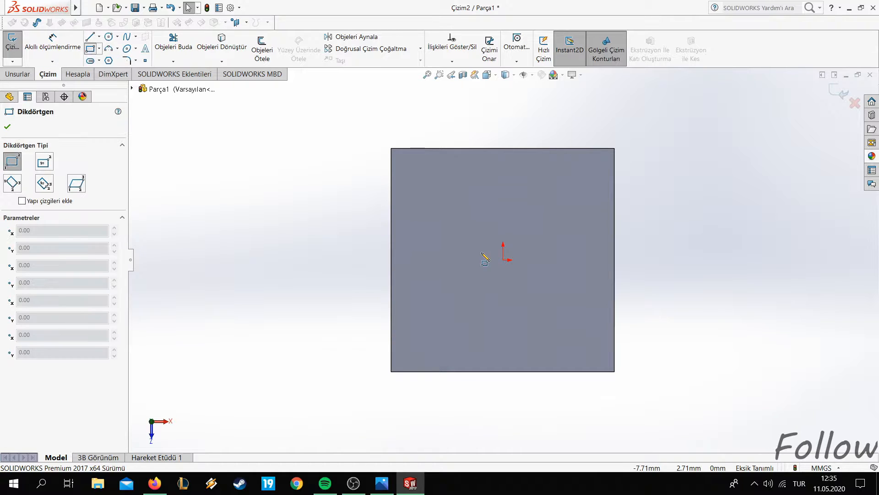
{"action": "left_click", "coordinate": [438, 372]}
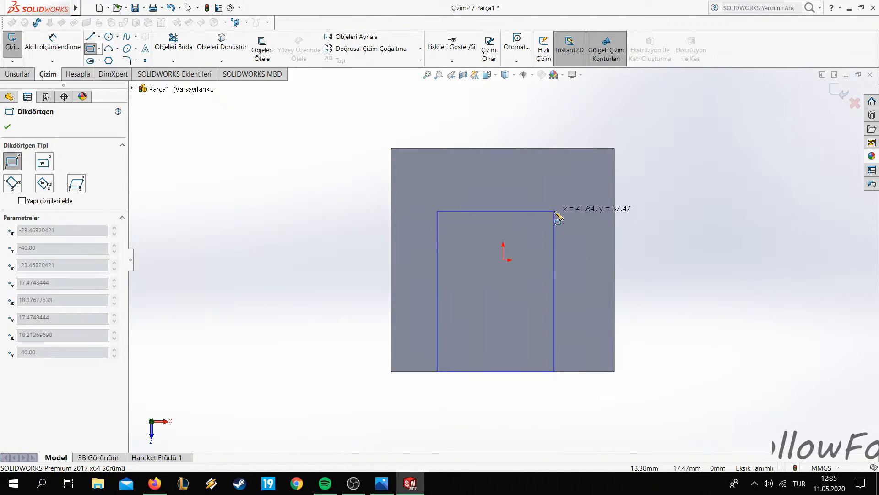
{"action": "left_click", "coordinate": [572, 182]}
{"action": "right_click", "coordinate": [328, 123]}
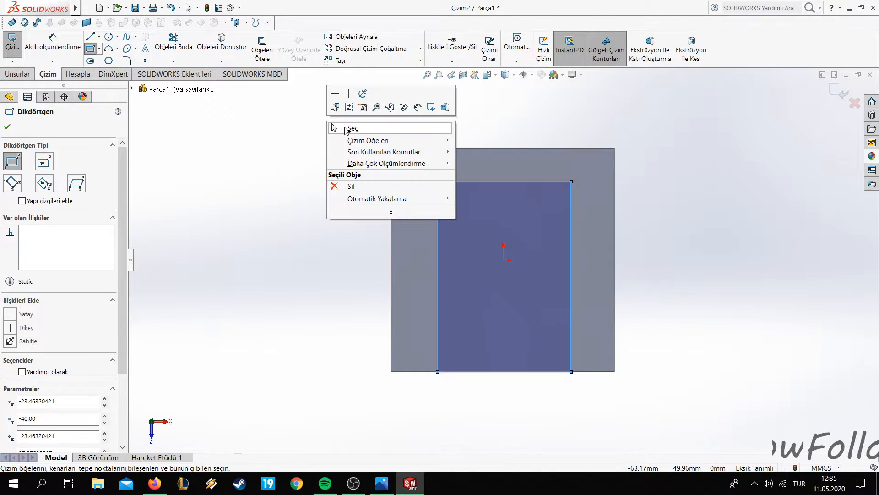
{"action": "left_click", "coordinate": [353, 184]}
Dimension the rectangle's width and set it to 40 mm
{"action": "left_click", "coordinate": [81, 51]}
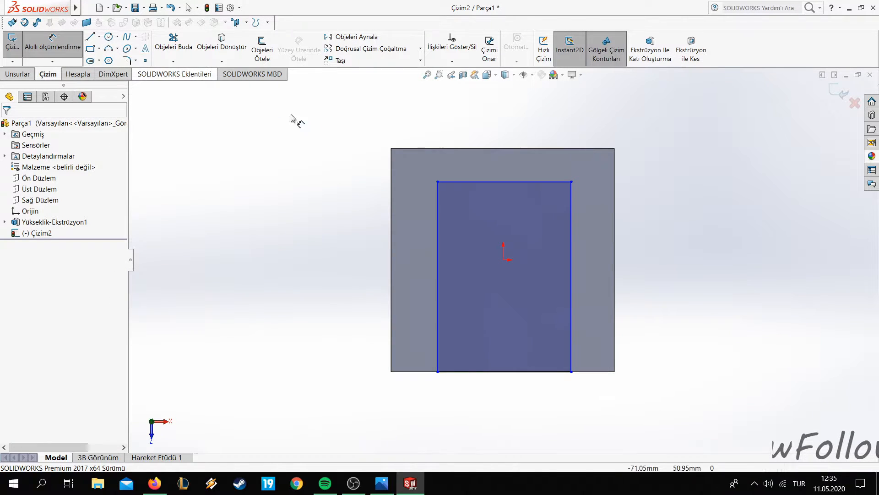
{"action": "left_click", "coordinate": [502, 109]}
{"action": "type", "text": "40"}
{"action": "key", "text": "Return"}
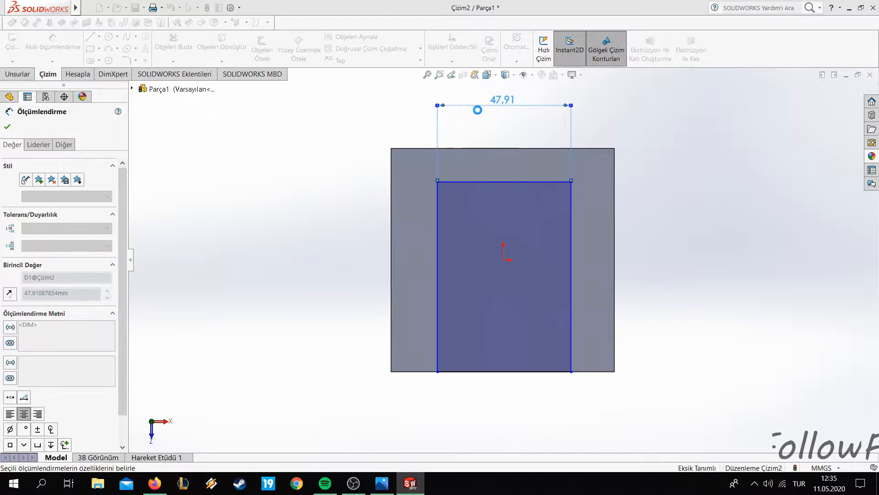
{"action": "key", "text": "Escape"}
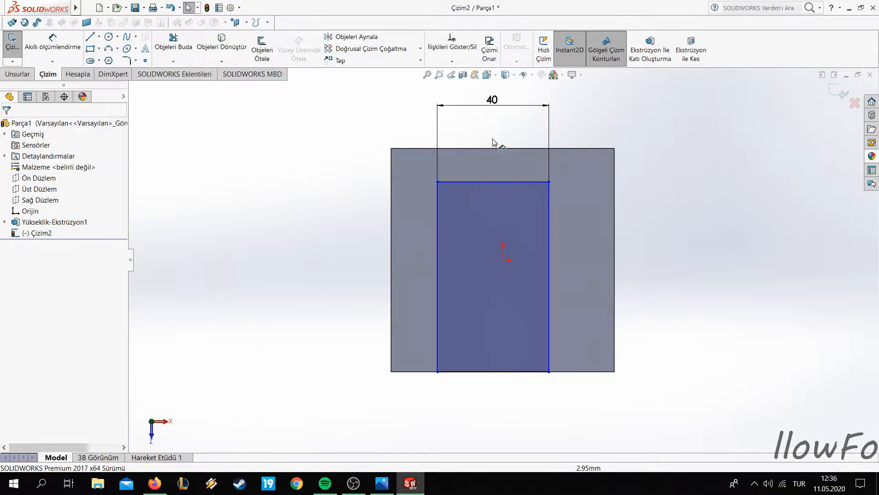
Centre the rectangle by adding a vertical relation between its back edge's midpoint and the midpoint of the block's back edge
{"action": "left_click", "coordinate": [494, 182]}
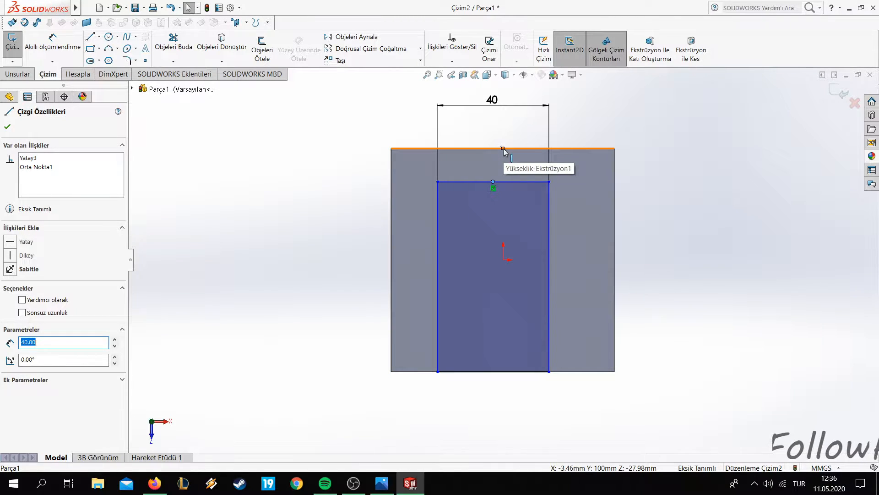
{"action": "left_click", "coordinate": [503, 148], "text": "ctrl"}
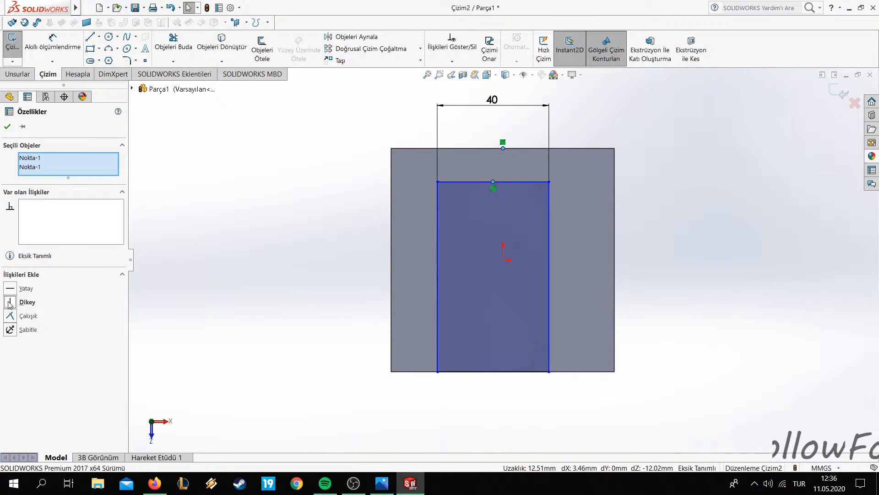
{"action": "left_click", "coordinate": [10, 302]}
{"action": "left_click", "coordinate": [6, 126]}
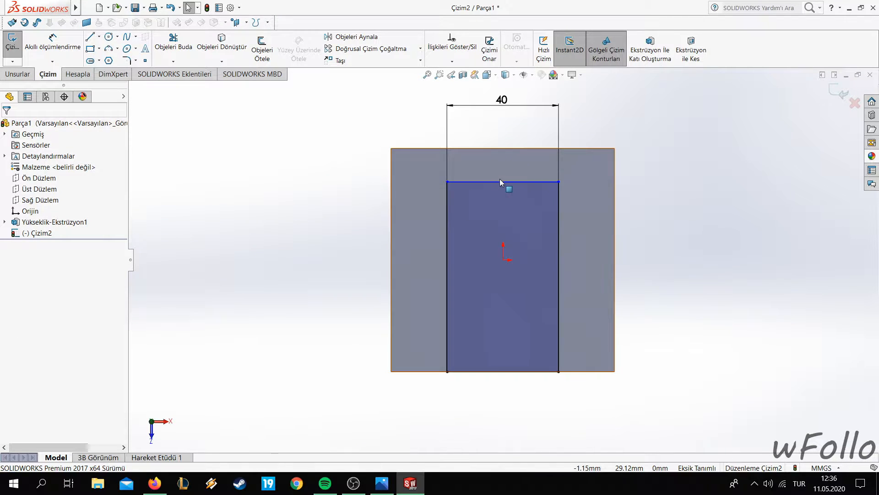
Make the rectangle's back edge collinear with the block's back edge
{"action": "left_click", "coordinate": [510, 183]}
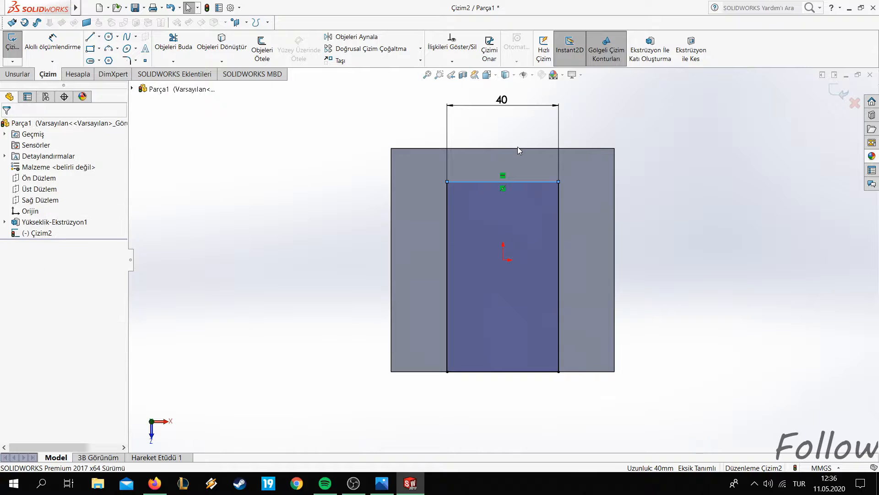
{"action": "left_click", "coordinate": [514, 150], "text": "ctrl"}
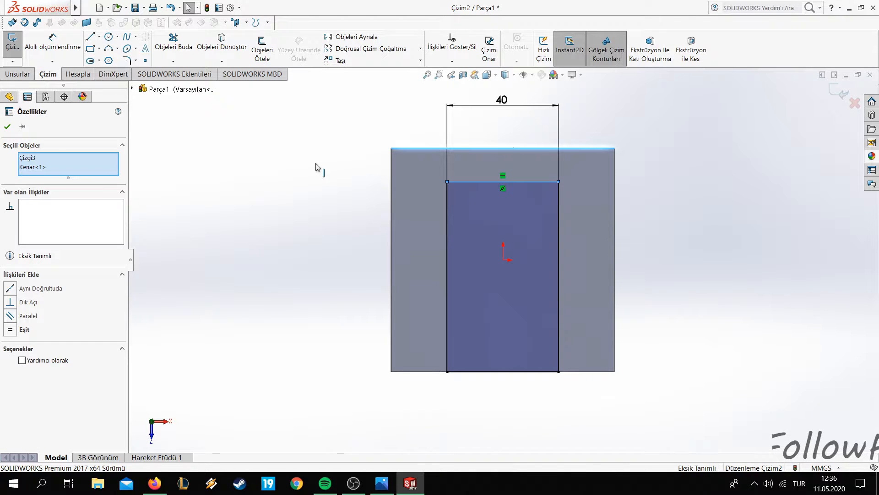
{"action": "left_click", "coordinate": [9, 288]}
{"action": "left_click", "coordinate": [6, 125]}
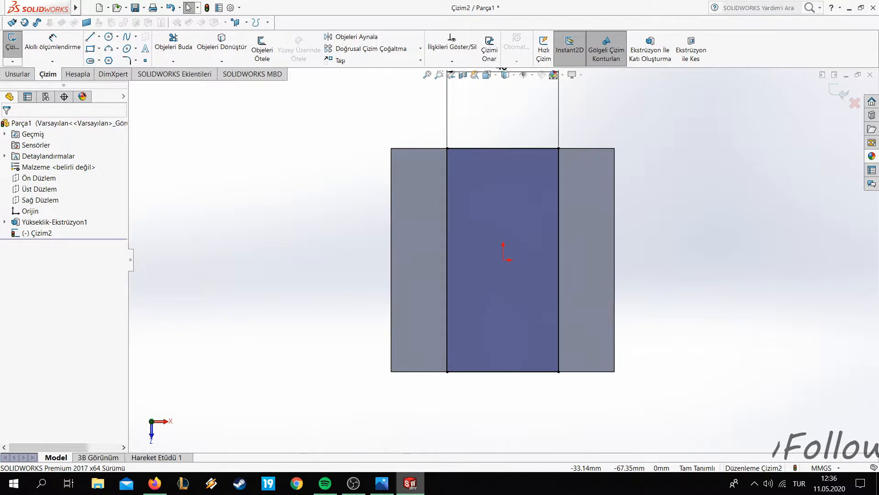
Check the slot depth in the reference drawing and cut-extrude the rectangle 48 mm deep into the block
{"action": "left_click", "coordinate": [382, 487]}
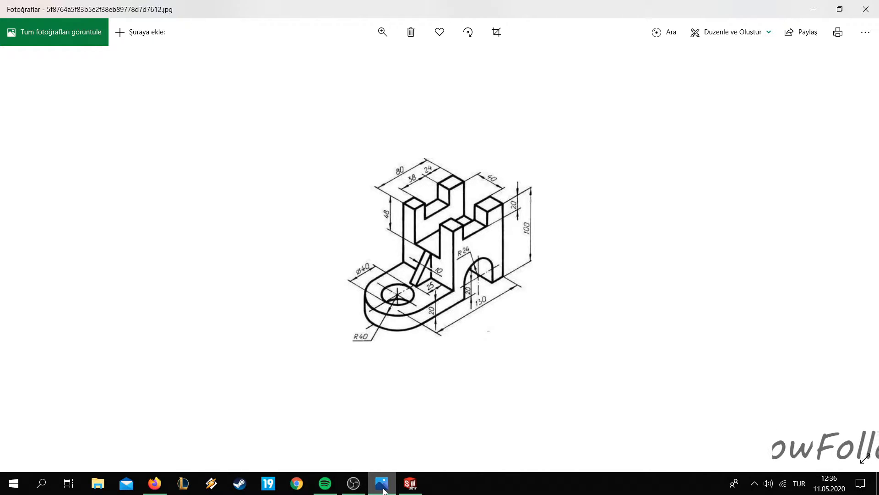
{"action": "left_click", "coordinate": [383, 486]}
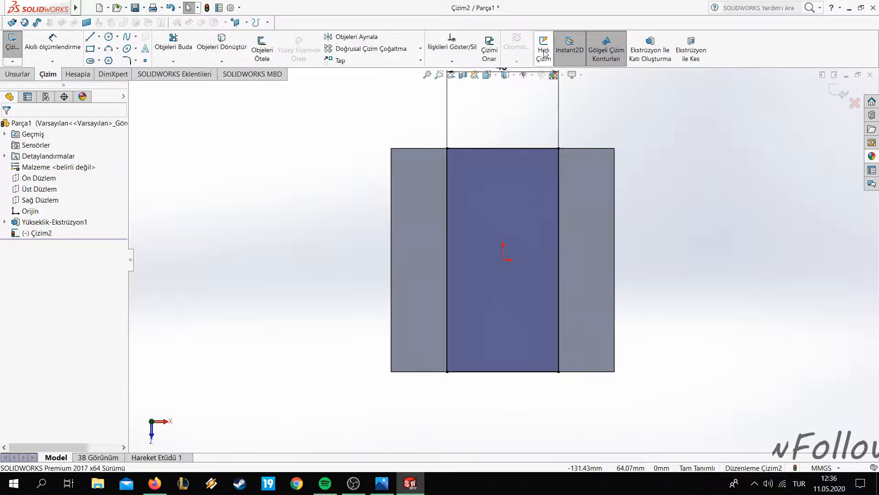
{"action": "left_click", "coordinate": [691, 51]}
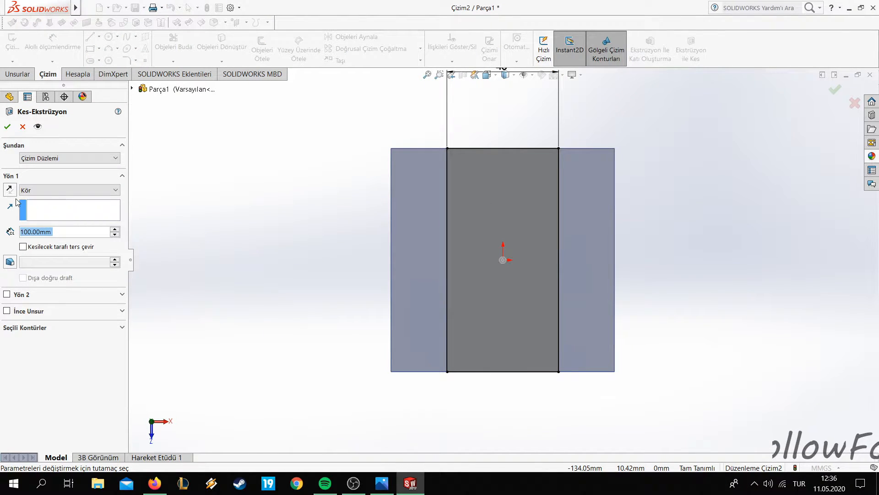
{"action": "type", "text": "48"}
{"action": "key", "text": "Return"}
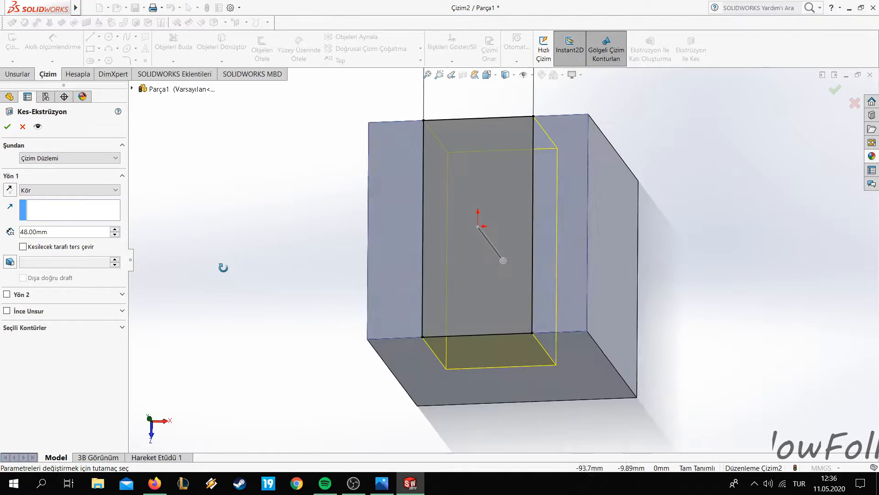
{"action": "middle_click_drag", "start_coordinate": [223, 268], "coordinate": [161, 271]}
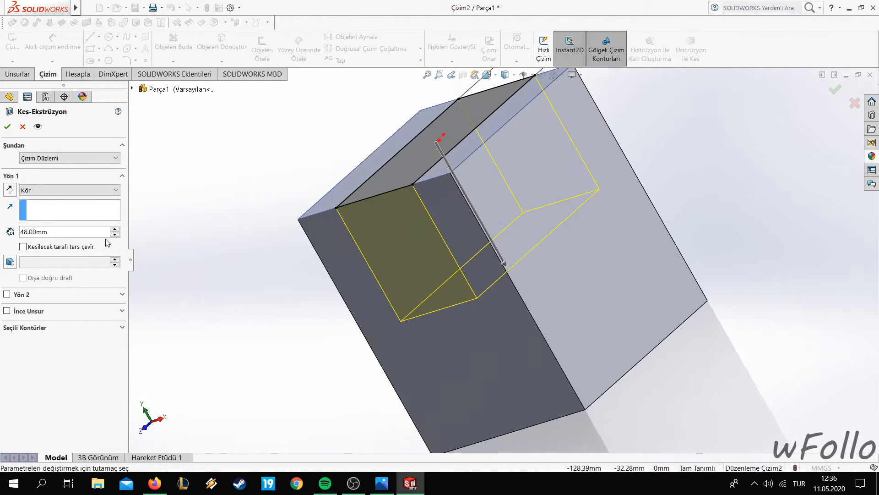
{"action": "left_click", "coordinate": [7, 126]}
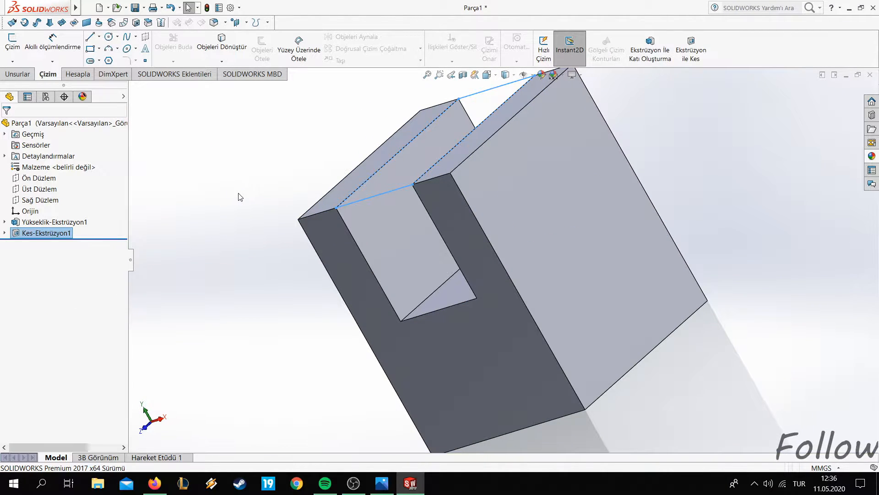
Sketch a rectangle about 30 mm wide and 16 mm high on the block's right side face, hanging from its top edge
{"action": "right_click", "coordinate": [519, 188]}
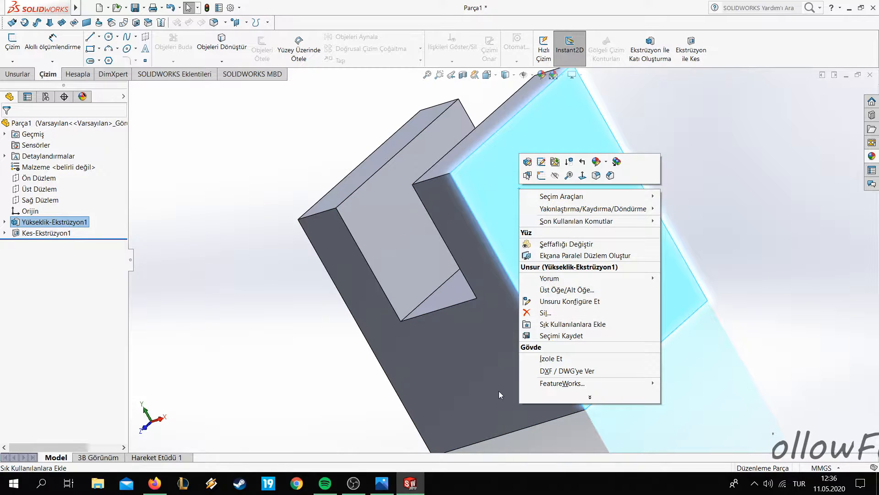
{"action": "left_click", "coordinate": [821, 277]}
{"action": "left_click", "coordinate": [381, 483]}
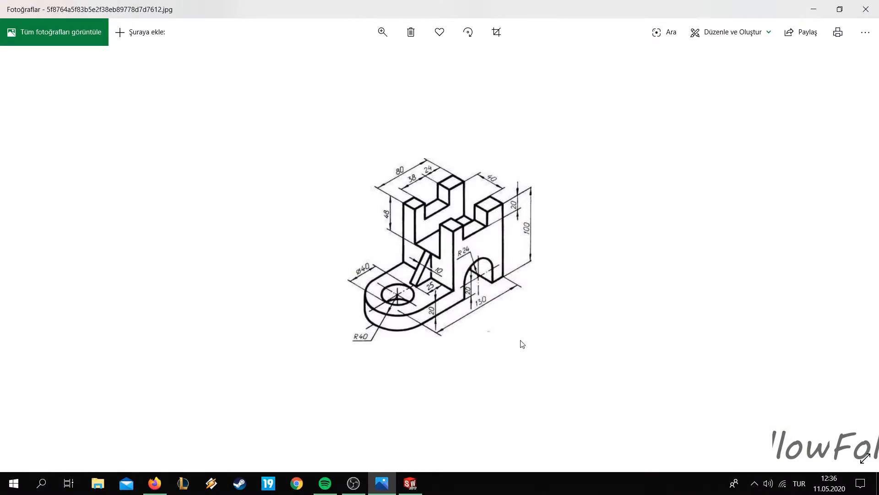
{"action": "left_click", "coordinate": [381, 487]}
{"action": "right_click", "coordinate": [512, 233]}
{"action": "left_click", "coordinate": [582, 219]}
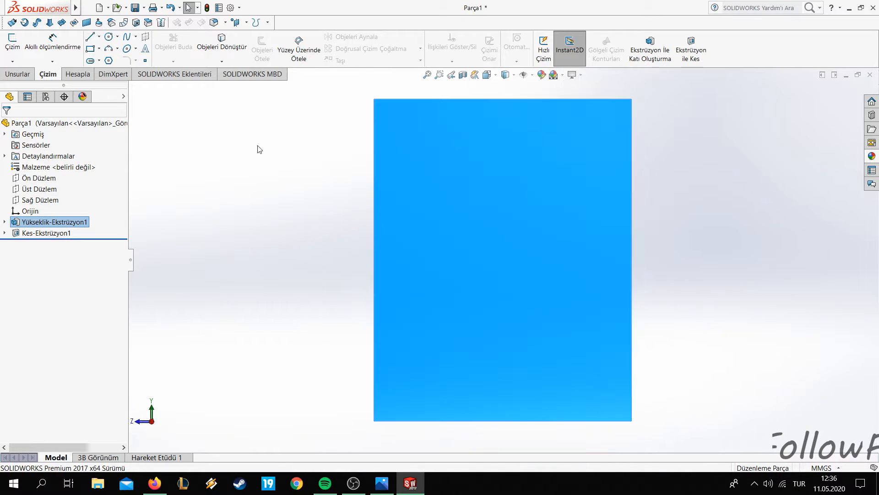
{"action": "left_click", "coordinate": [91, 49]}
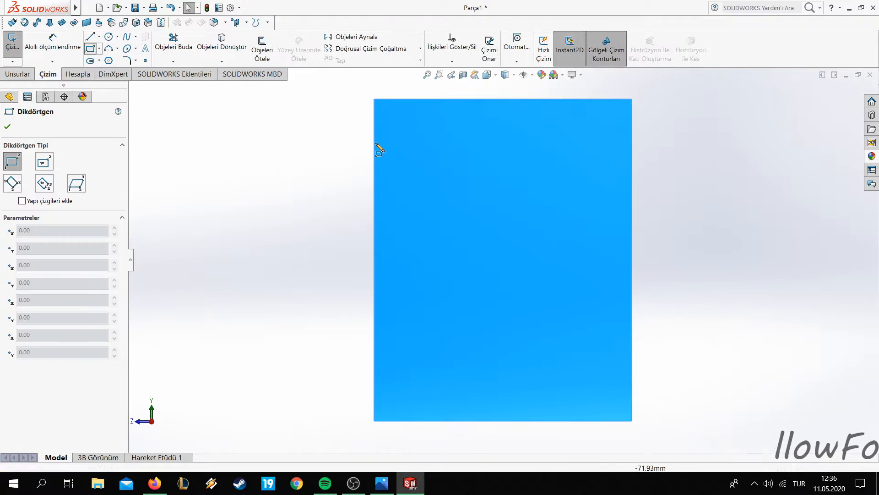
{"action": "left_click", "coordinate": [384, 485]}
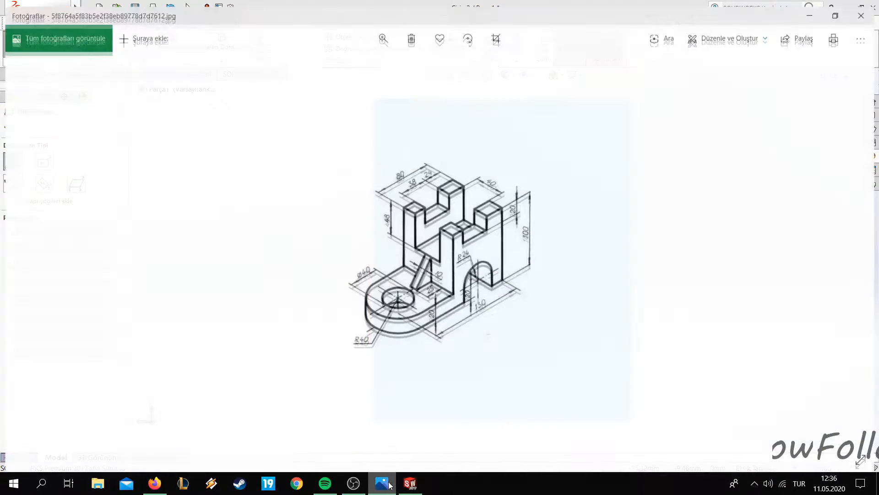
{"action": "left_click", "coordinate": [388, 486]}
{"action": "left_click", "coordinate": [456, 99]}
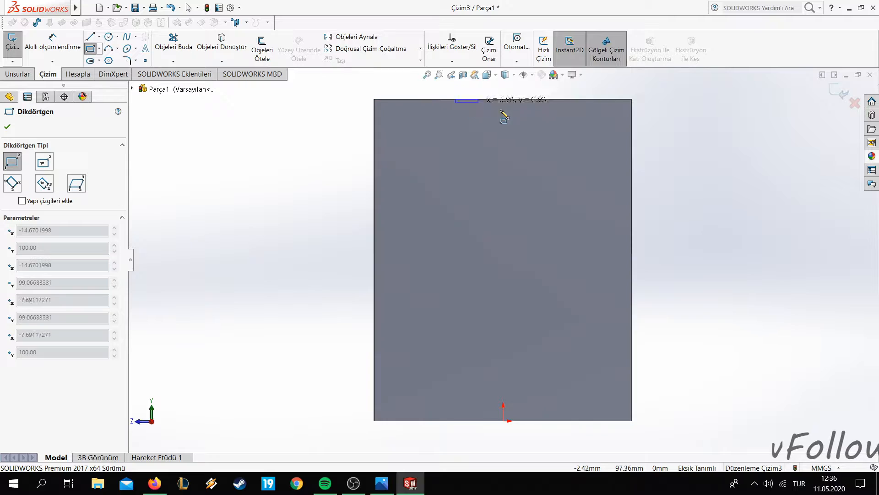
{"action": "left_click", "coordinate": [553, 150]}
Check the notch dimensions in the reference drawing and set the notch rectangle's height to 20 mm
{"action": "left_click", "coordinate": [53, 41]}
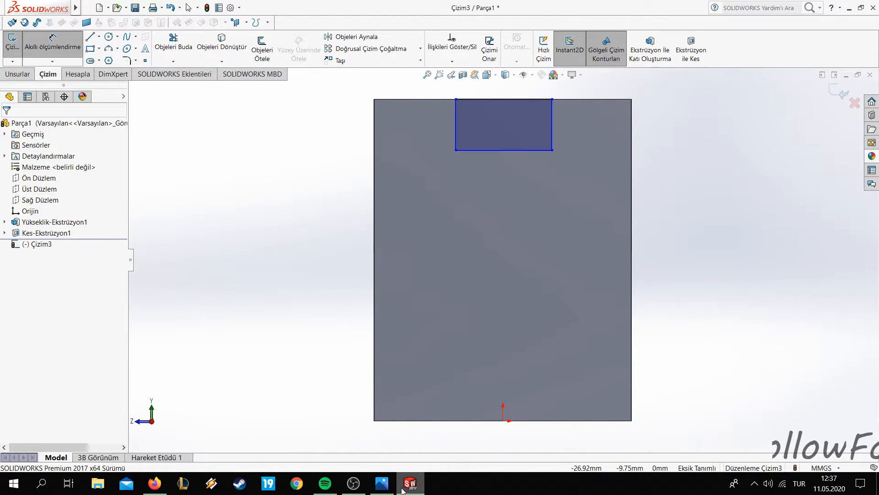
{"action": "left_click", "coordinate": [387, 486]}
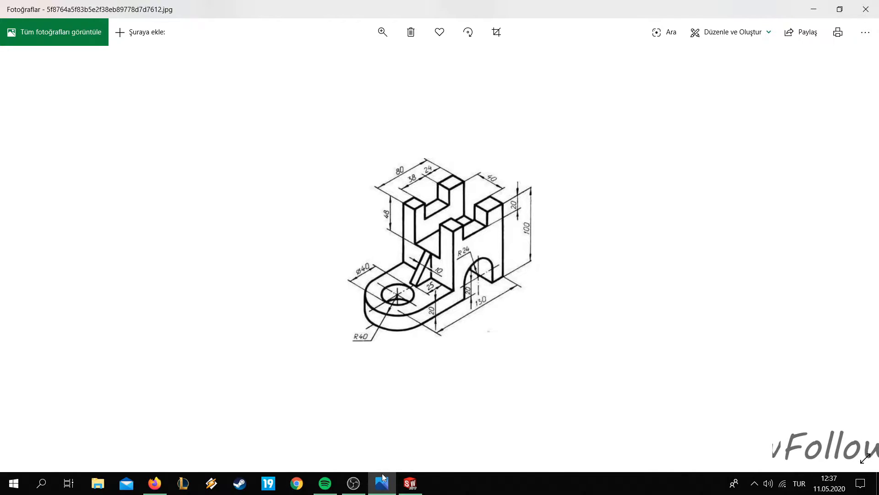
{"action": "left_click", "coordinate": [379, 491]}
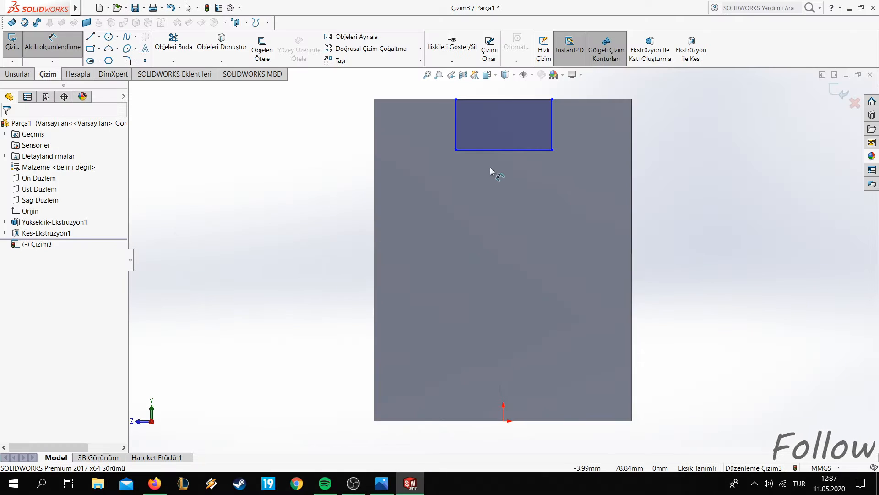
{"action": "left_click", "coordinate": [552, 130]}
{"action": "left_click", "coordinate": [664, 129]}
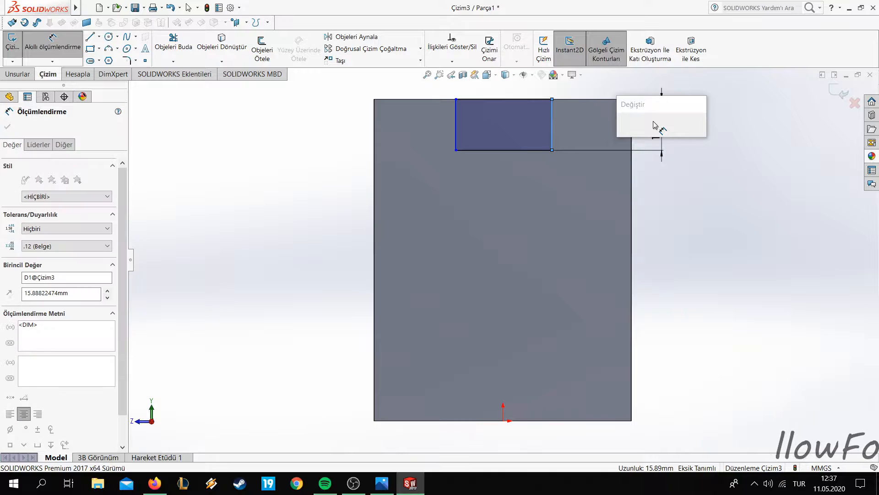
{"action": "type", "text": "20"}
{"action": "key", "text": "Return"}
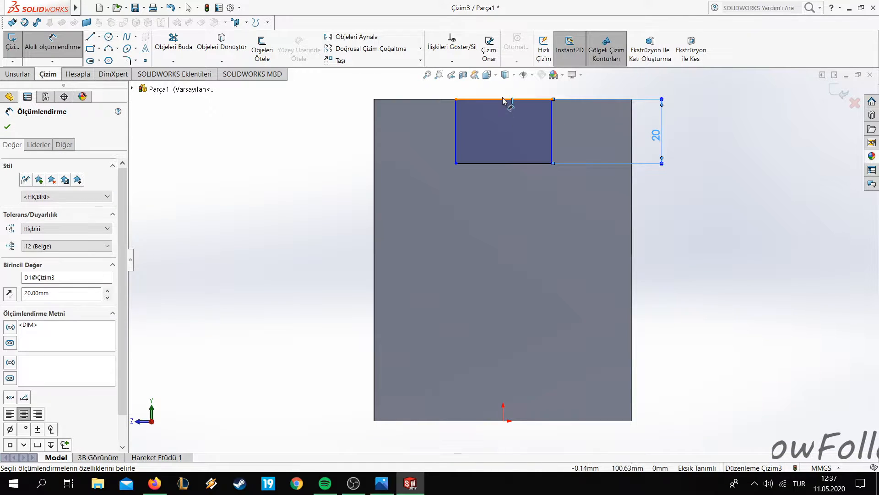
Dimension the notch rectangle's width and set it to 38 mm
{"action": "left_click", "coordinate": [500, 165]}
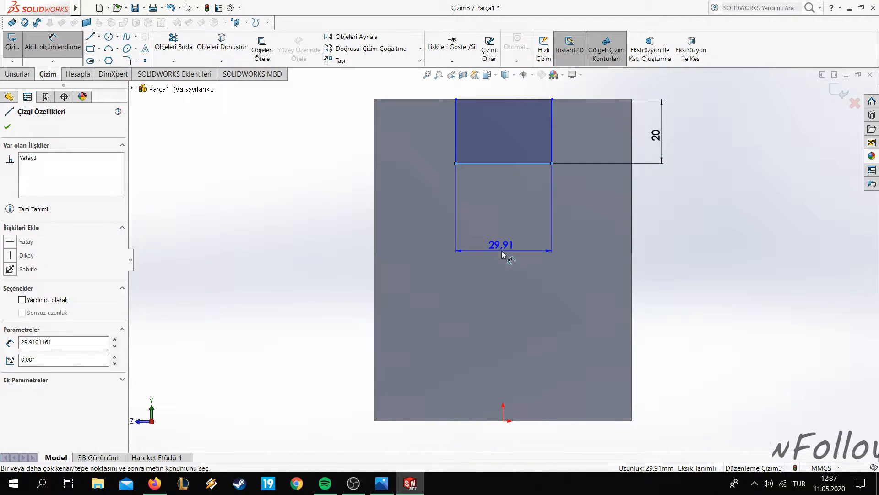
{"action": "left_click", "coordinate": [502, 254]}
{"action": "type", "text": "38"}
{"action": "key", "text": "Return"}
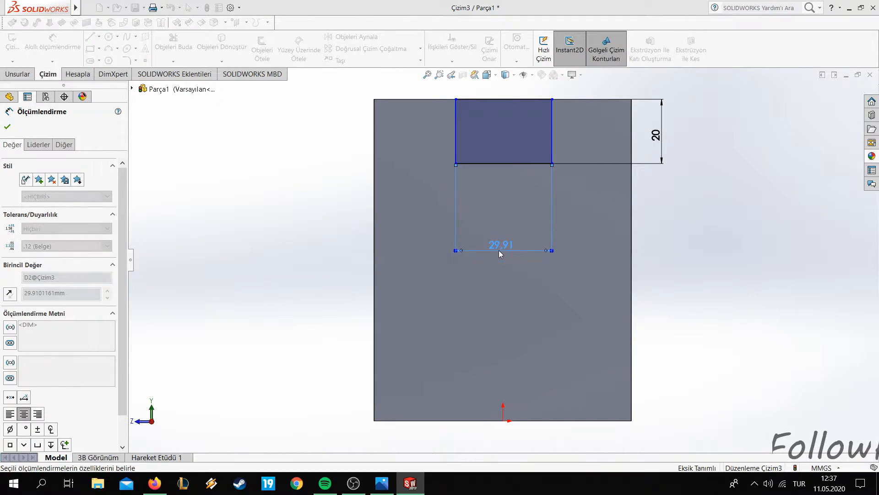
{"action": "left_click", "coordinate": [8, 127]}
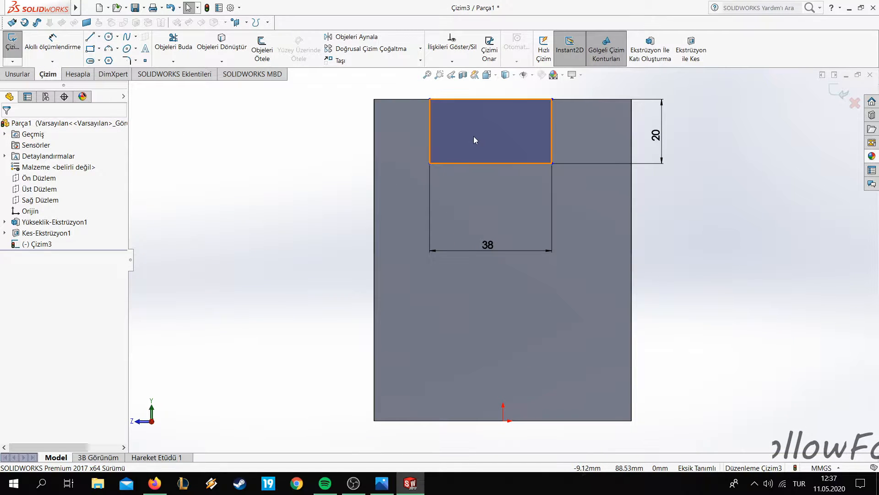
Delete the horizontal relation from the notch rectangle's upper edge
{"action": "left_click", "coordinate": [491, 164]}
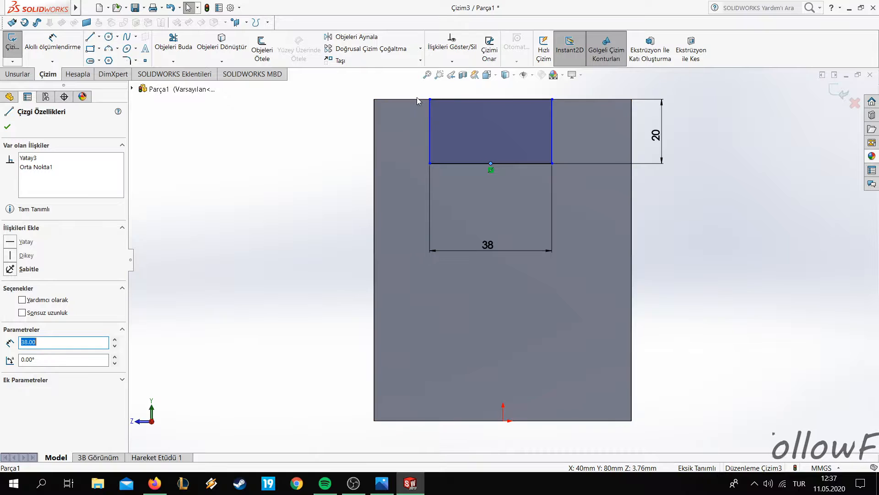
{"action": "left_click", "coordinate": [269, 192]}
{"action": "right_click", "coordinate": [475, 99]}
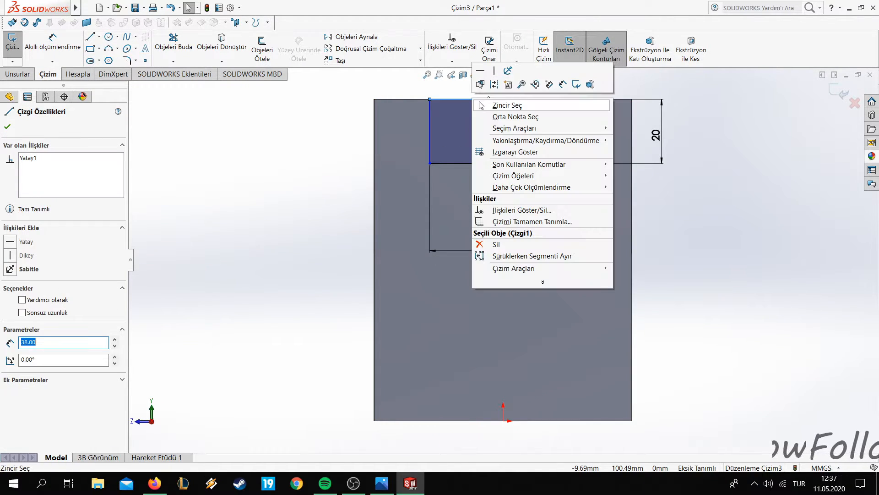
{"action": "left_click", "coordinate": [49, 160]}
{"action": "right_click", "coordinate": [54, 162]}
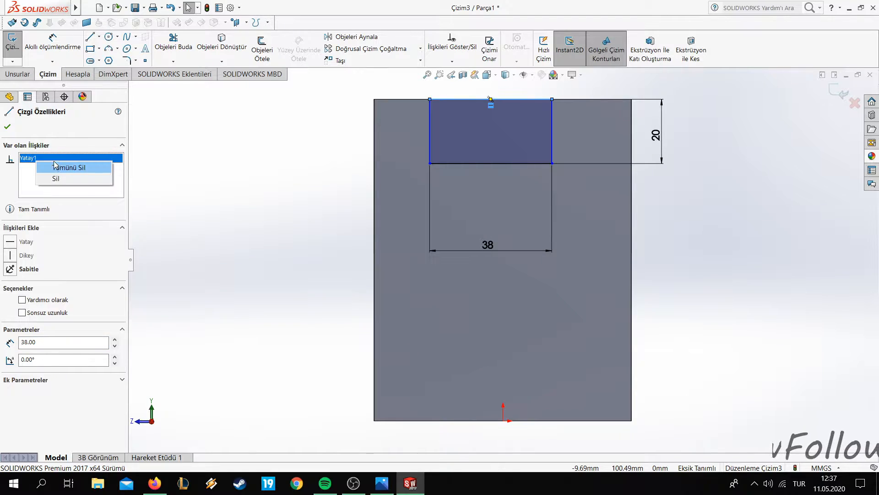
{"action": "left_click", "coordinate": [59, 178]}
{"action": "key", "text": "Escape"}
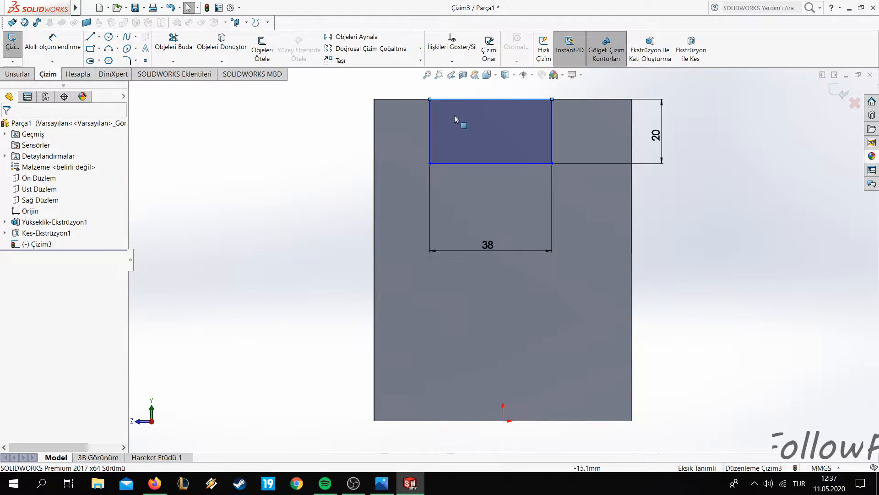
Delete the coincident relation that ties the notch rectangle's upper-left corner to the block's top edge
{"action": "left_click", "coordinate": [486, 99]}
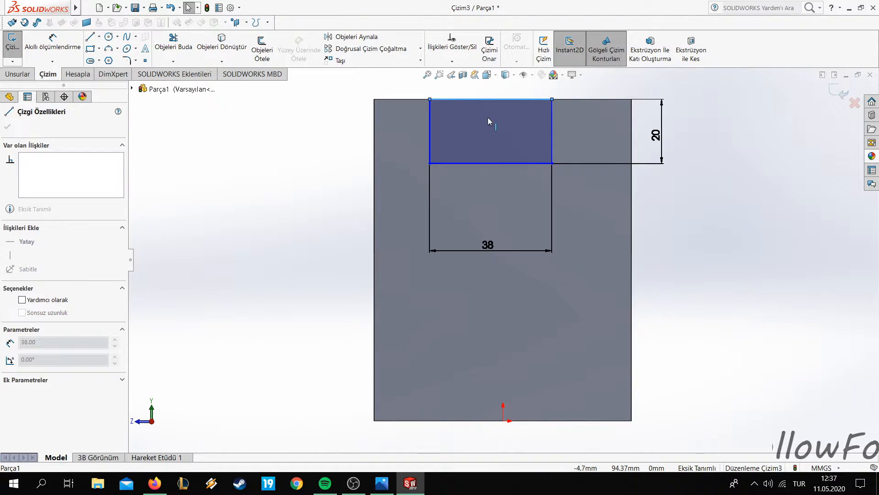
{"action": "right_click", "coordinate": [429, 99]}
{"action": "left_click", "coordinate": [37, 159]}
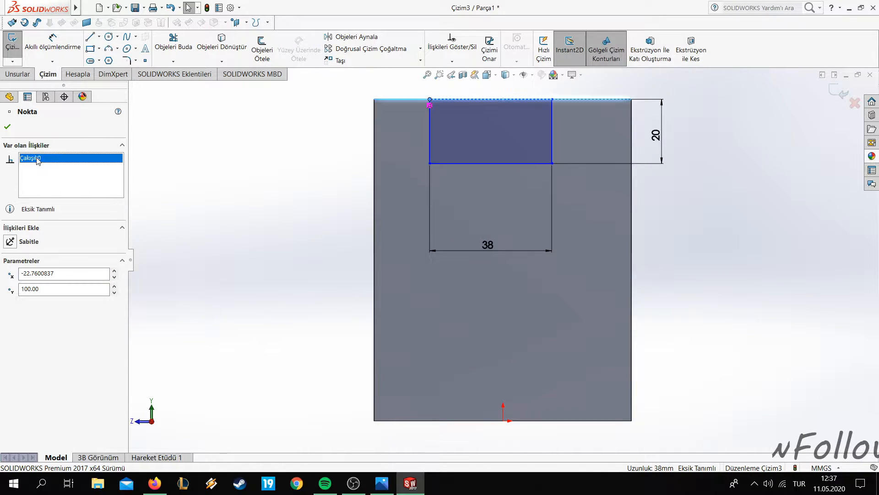
{"action": "right_click", "coordinate": [59, 163]}
{"action": "left_click", "coordinate": [83, 176]}
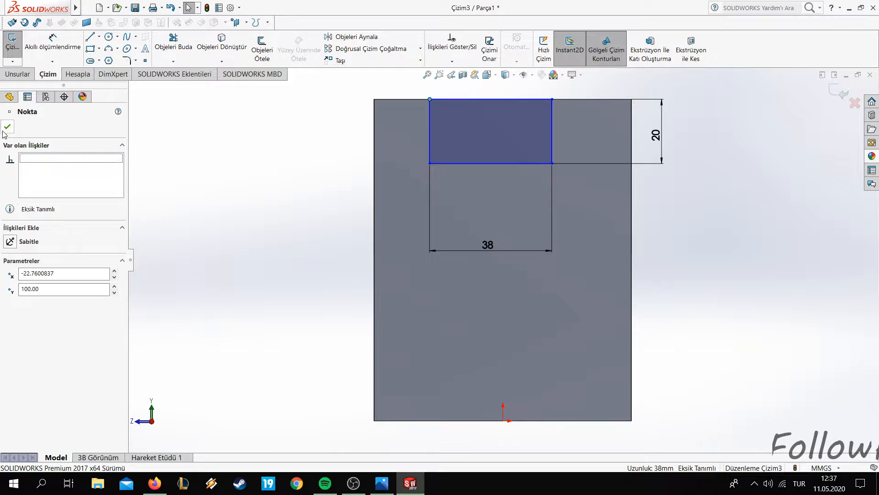
{"action": "key", "text": "Escape"}
Add a horizontal relation to the upper edge of the notch rectangle
{"action": "right_click", "coordinate": [487, 100]}
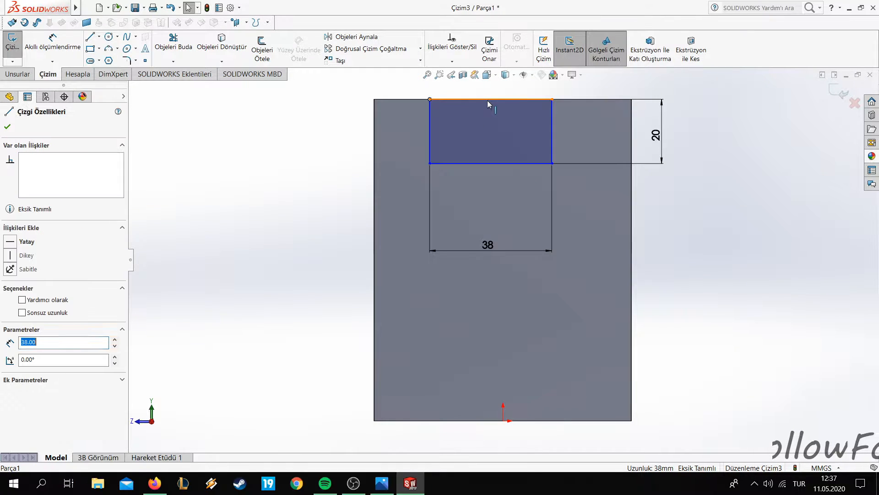
{"action": "left_click", "coordinate": [495, 73]}
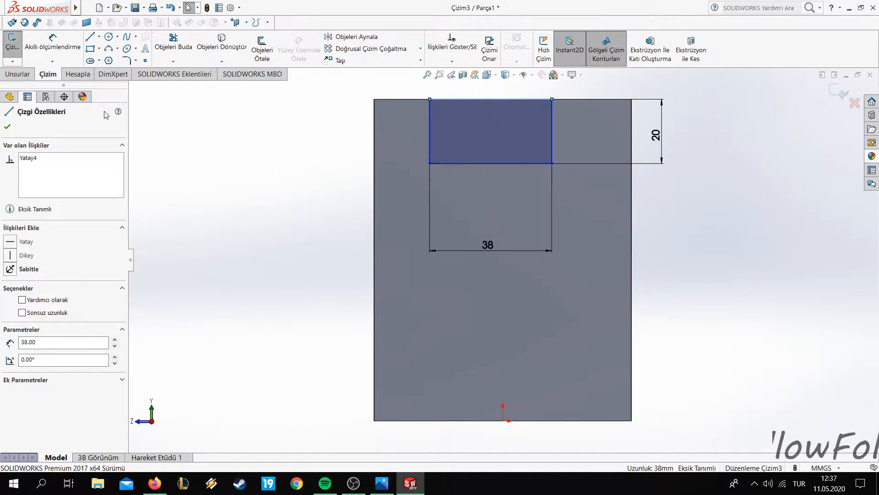
{"action": "left_click", "coordinate": [8, 127]}
Move the notch rectangle down about 10 mm so it sits clear of the block's top edge
{"action": "left_click", "coordinate": [505, 100]}
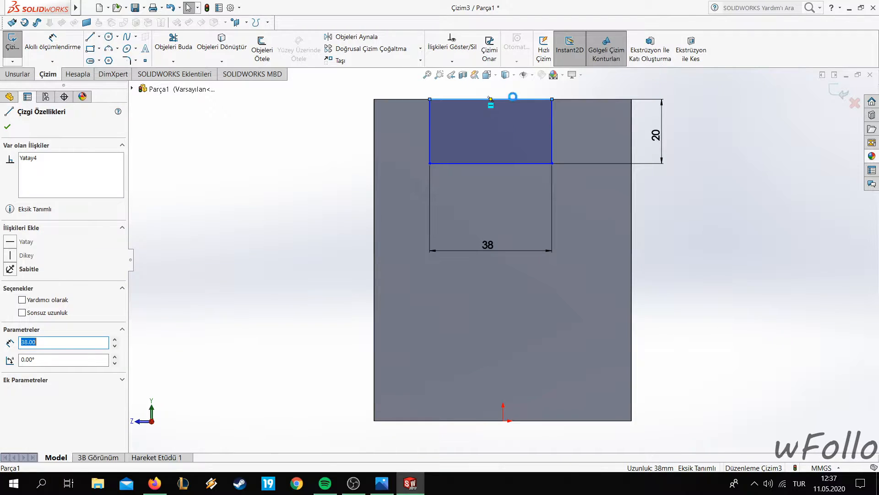
{"action": "left_click", "coordinate": [488, 103]}
{"action": "left_click_drag", "start_coordinate": [506, 100], "coordinate": [508, 136]}
{"action": "key", "text": "Escape"}
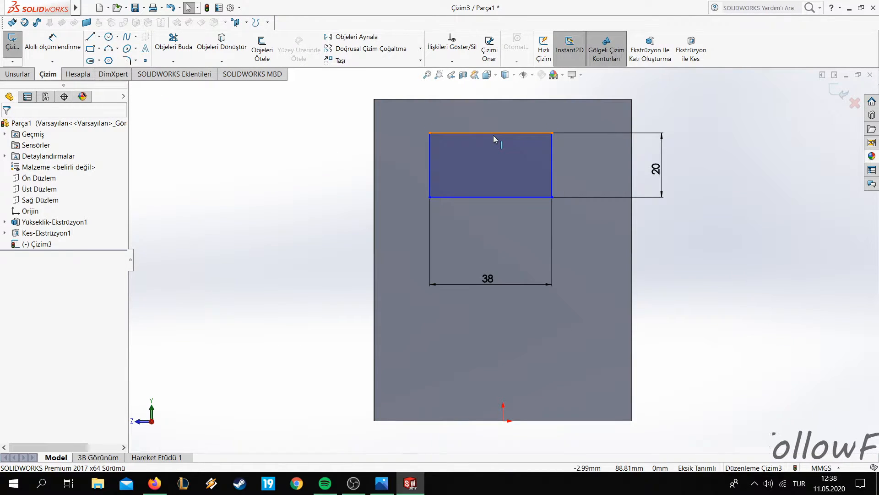
Make the midpoint of the notch rectangle's upper edge coincident with the midpoint of the block's top edge
{"action": "left_click", "coordinate": [494, 133]}
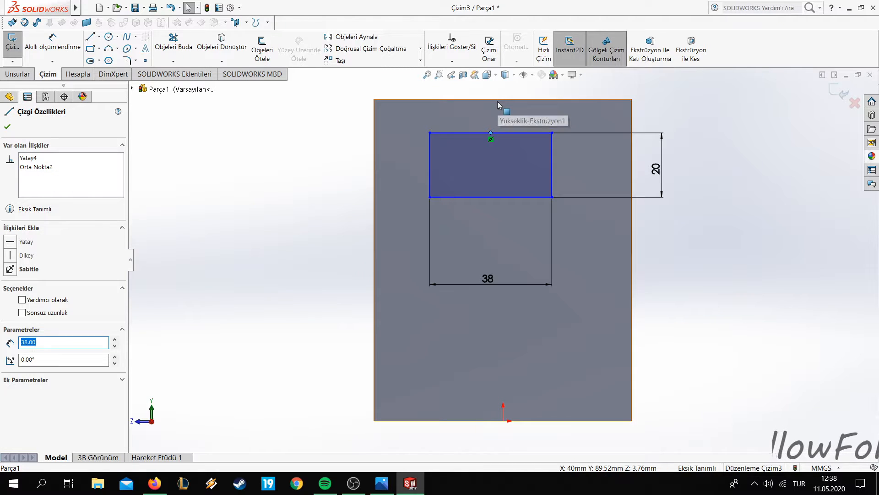
{"action": "key", "text": "Escape"}
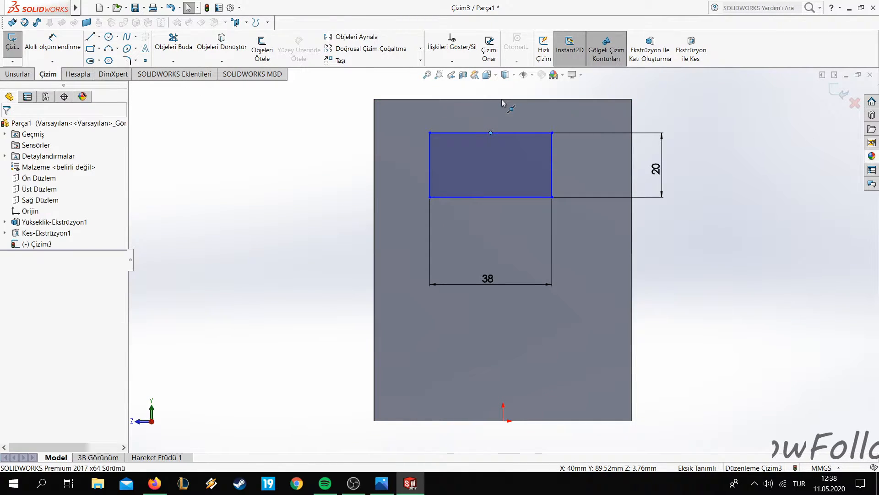
{"action": "left_click", "coordinate": [503, 99], "text": "ctrl"}
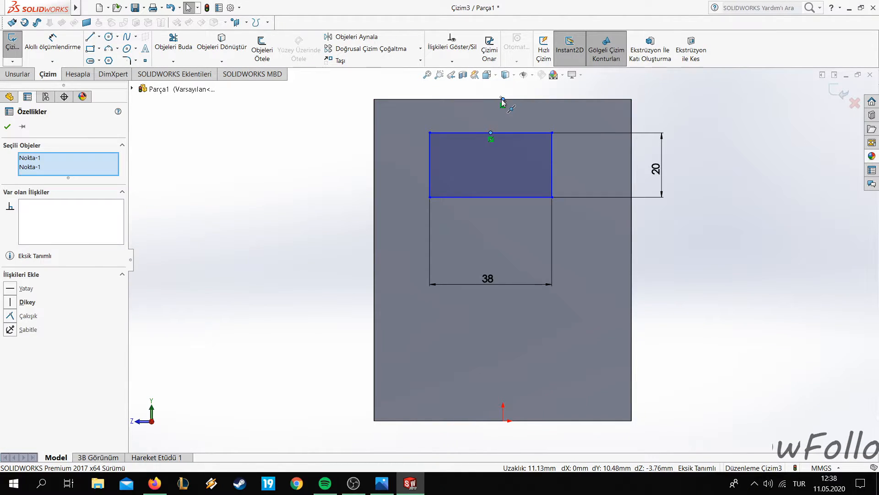
{"action": "left_click", "coordinate": [14, 317]}
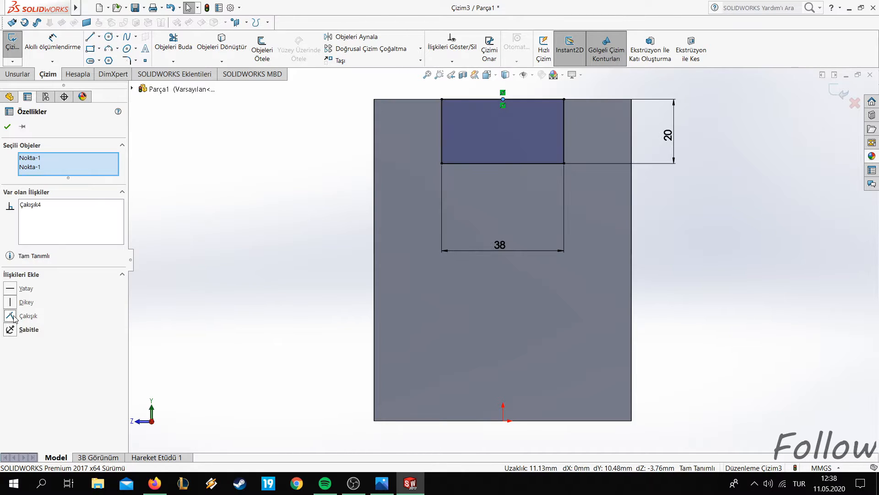
{"action": "left_click", "coordinate": [9, 128]}
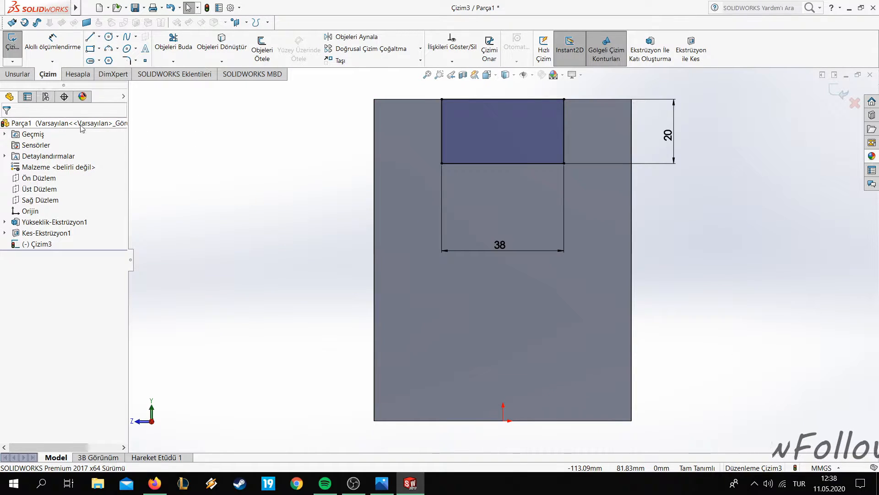
Cut-extrude the notch rectangle through all (Tümünden) so it passes through both walls of the slotted block
{"action": "left_click", "coordinate": [21, 76]}
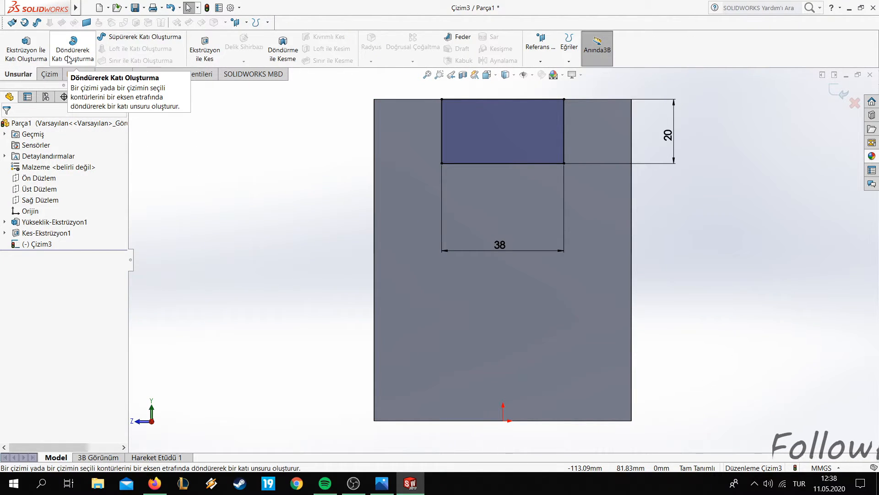
{"action": "left_click", "coordinate": [204, 51]}
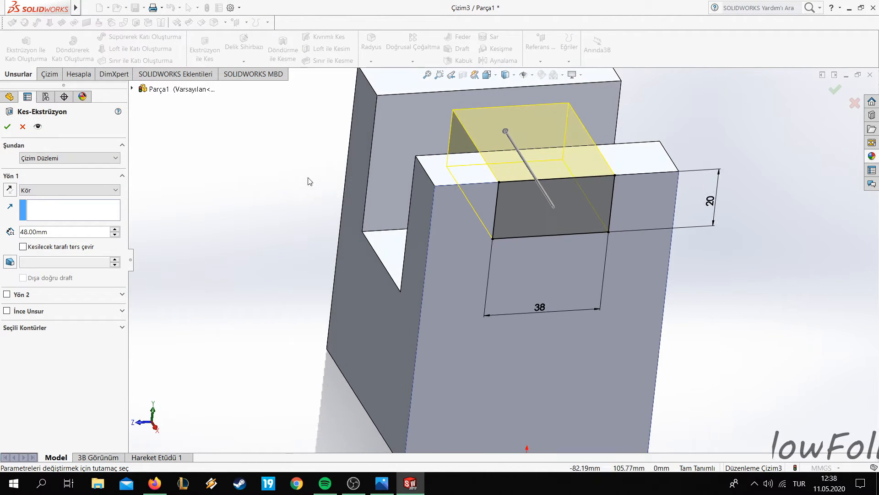
{"action": "left_click", "coordinate": [110, 189]}
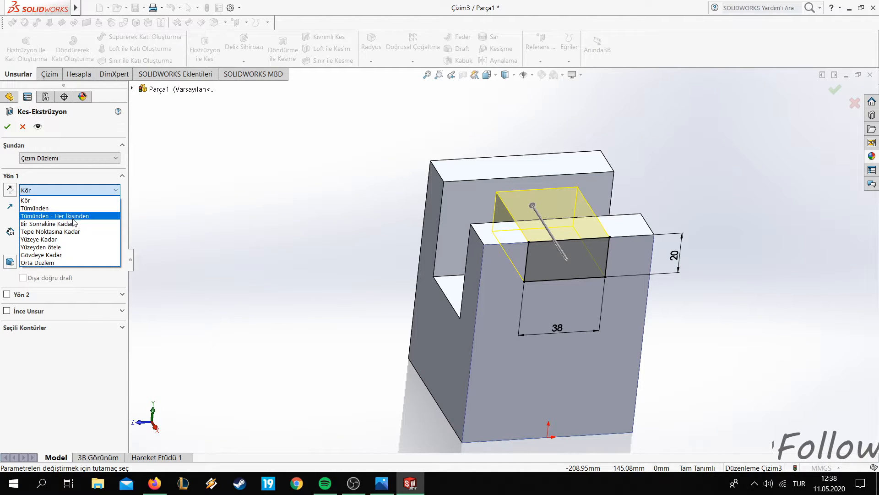
{"action": "left_click", "coordinate": [58, 208]}
{"action": "middle_click_drag", "start_coordinate": [348, 180], "coordinate": [571, 184]}
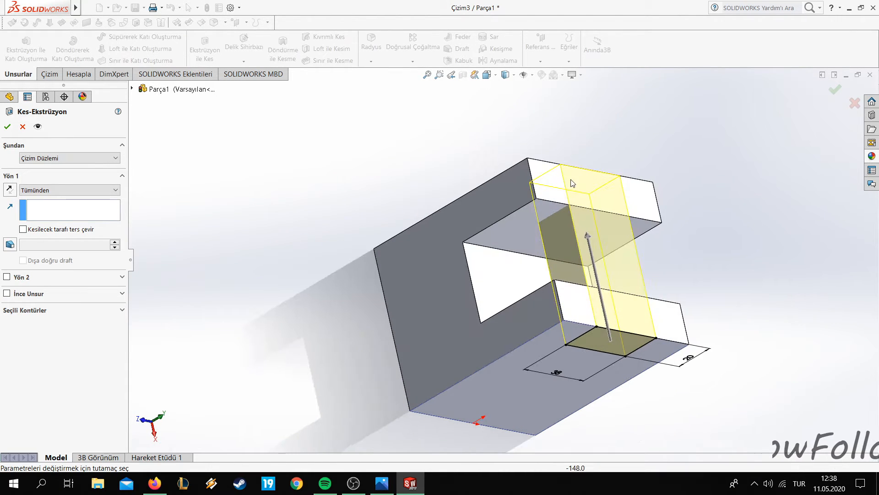
{"action": "left_click", "coordinate": [833, 90]}
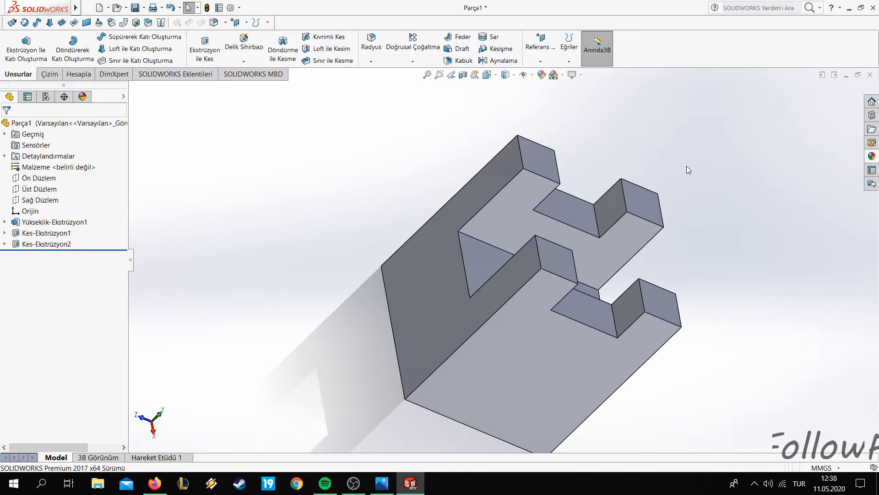
Check the arch dimensions in the reference drawing and turn the view normal to the block's right side face
{"action": "key", "text": "ctrl+7"}
{"action": "left_click", "coordinate": [391, 486]}
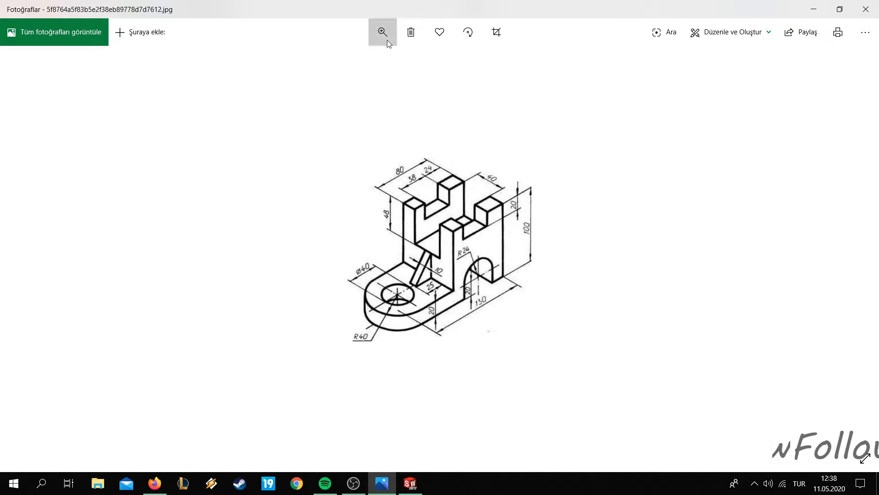
{"action": "left_click", "coordinate": [364, 66]}
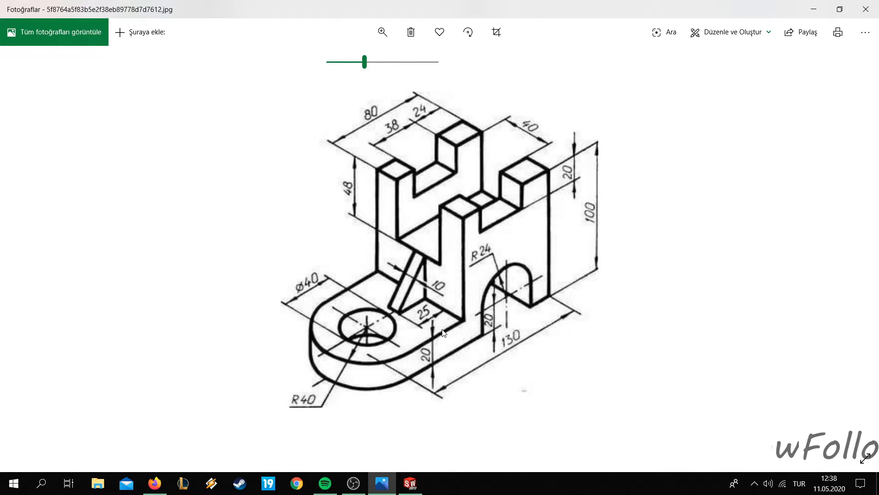
{"action": "left_click", "coordinate": [382, 483]}
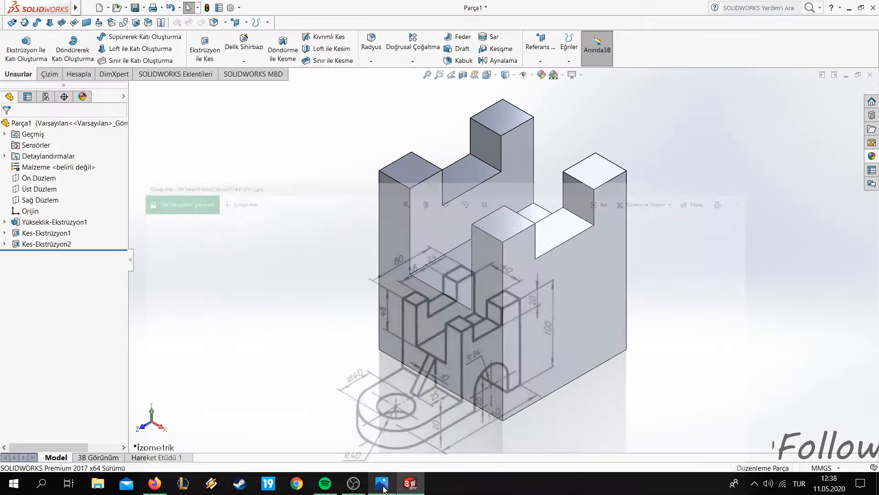
{"action": "right_click", "coordinate": [553, 323]}
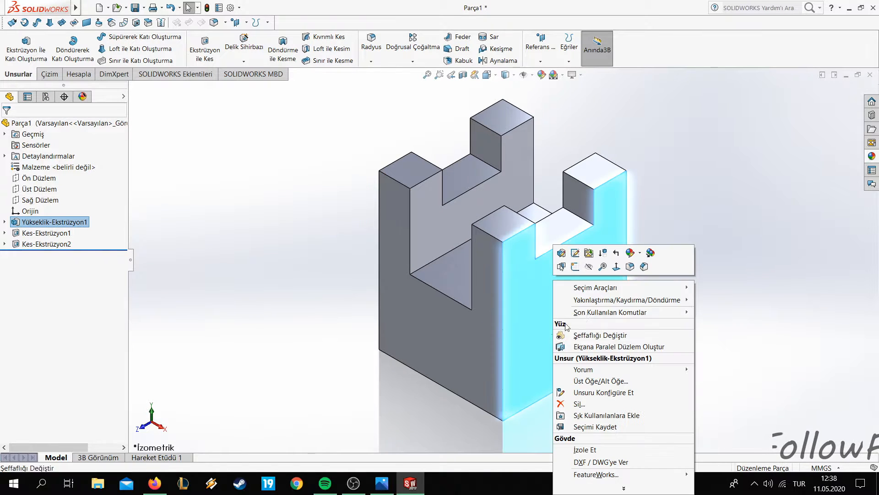
{"action": "left_click", "coordinate": [620, 268]}
{"action": "left_click", "coordinate": [208, 154]}
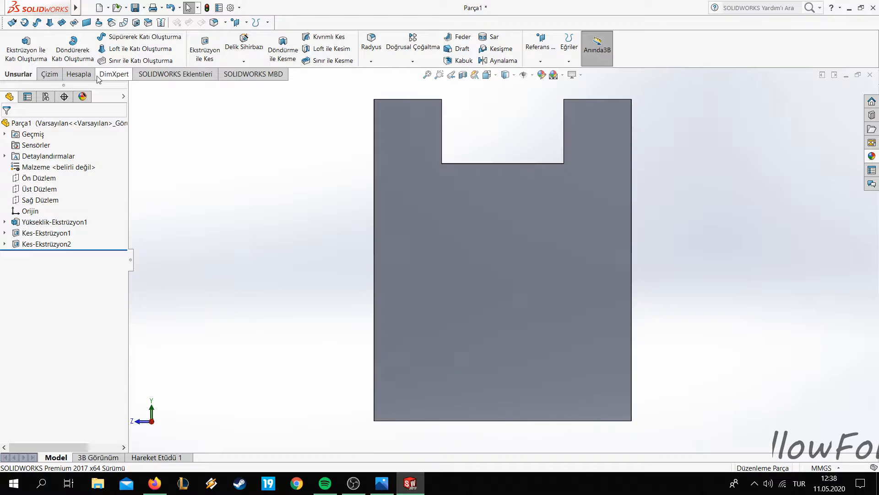
Sketch a vertical centerline about 31 mm long upward from the origin on the block's right side face
{"action": "left_click", "coordinate": [48, 74]}
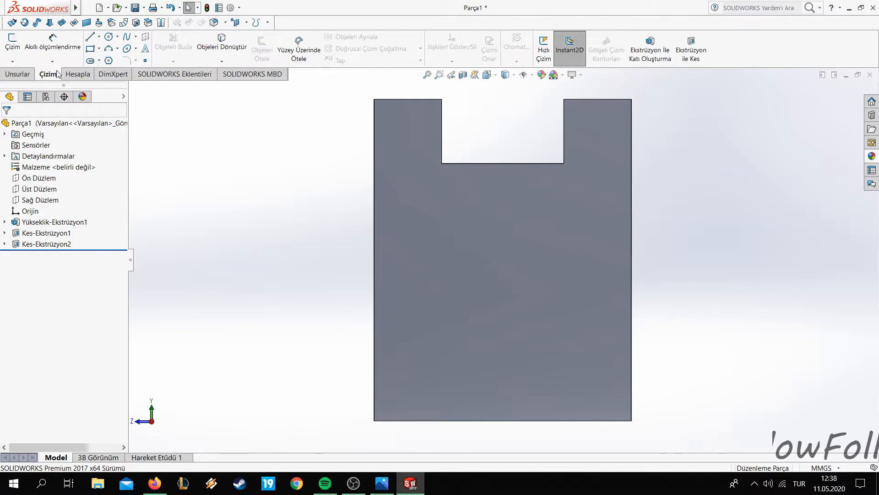
{"action": "left_click", "coordinate": [101, 40]}
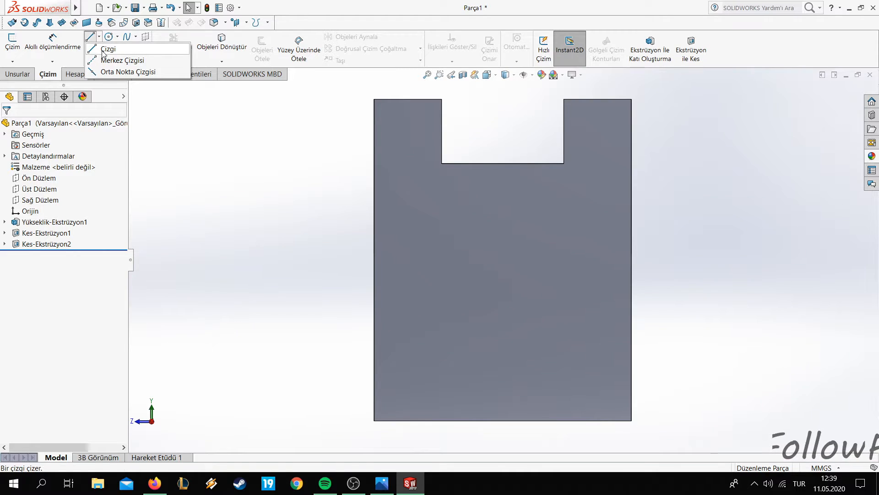
{"action": "left_click", "coordinate": [104, 60]}
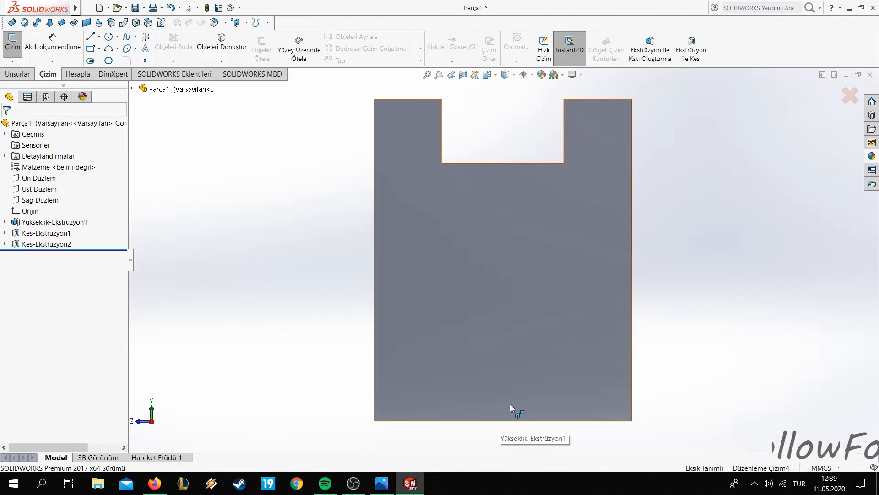
{"action": "left_click", "coordinate": [510, 404]}
{"action": "left_click", "coordinate": [502, 421]}
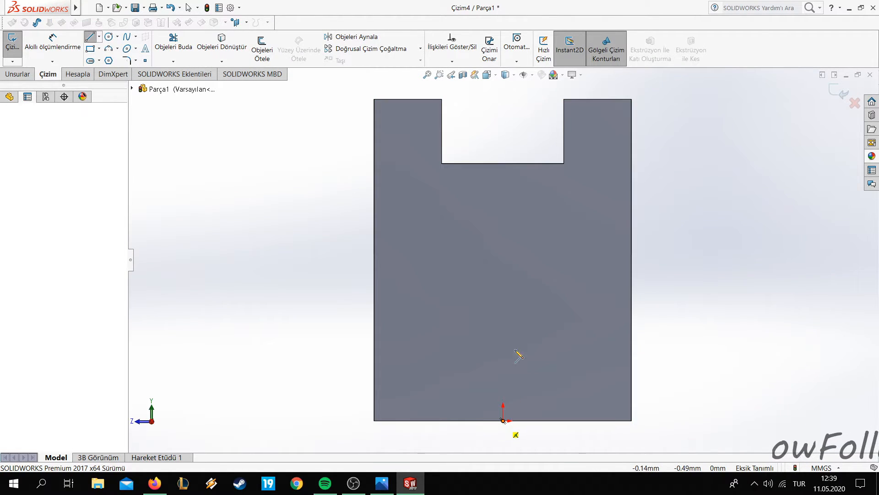
{"action": "left_click", "coordinate": [503, 320]}
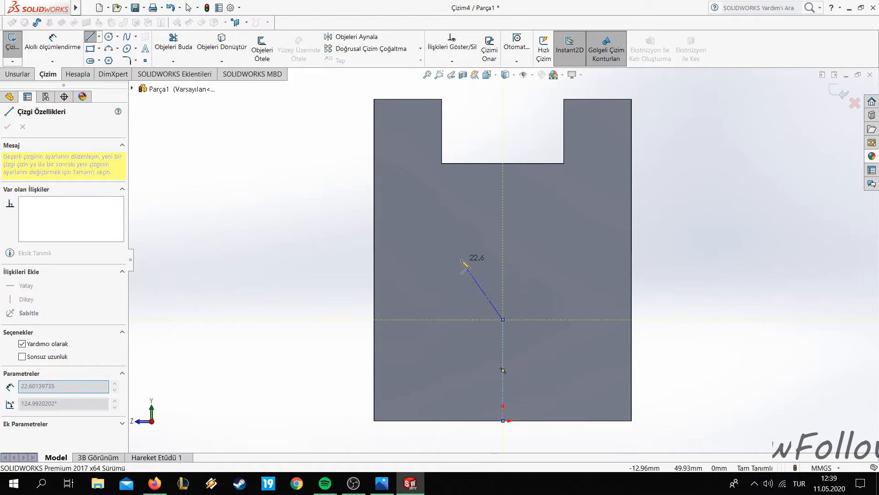
{"action": "right_click", "coordinate": [462, 228]}
{"action": "left_click", "coordinate": [484, 266]}
Dimension the centerline's length, set it to 20 mm, and bring up the reference drawing
{"action": "left_click", "coordinate": [58, 50]}
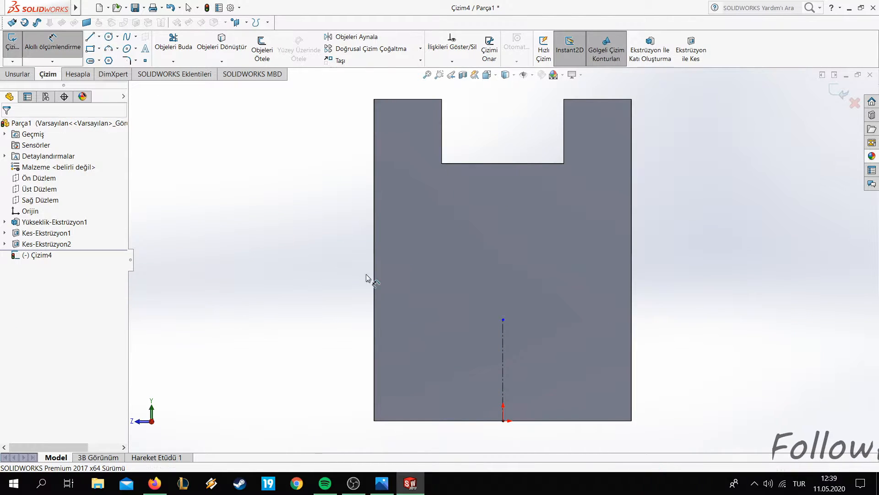
{"action": "left_click", "coordinate": [503, 352]}
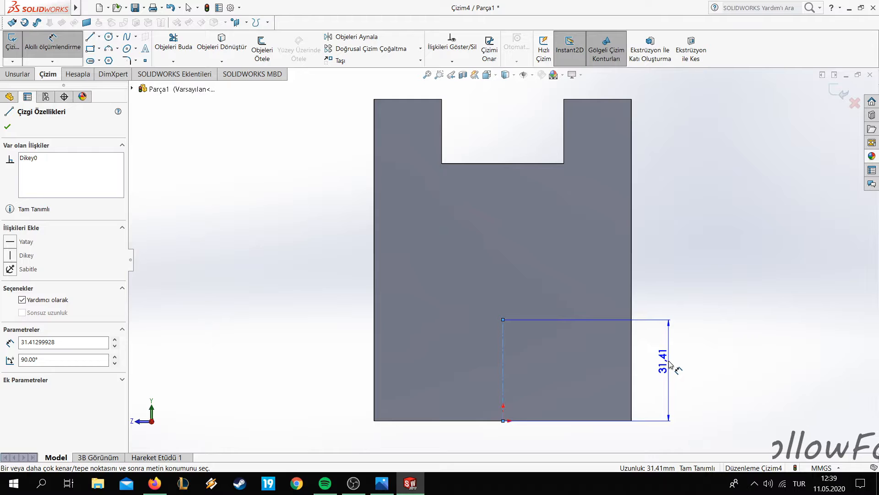
{"action": "left_click", "coordinate": [669, 366]}
{"action": "type", "text": "20"}
{"action": "key", "text": "Return"}
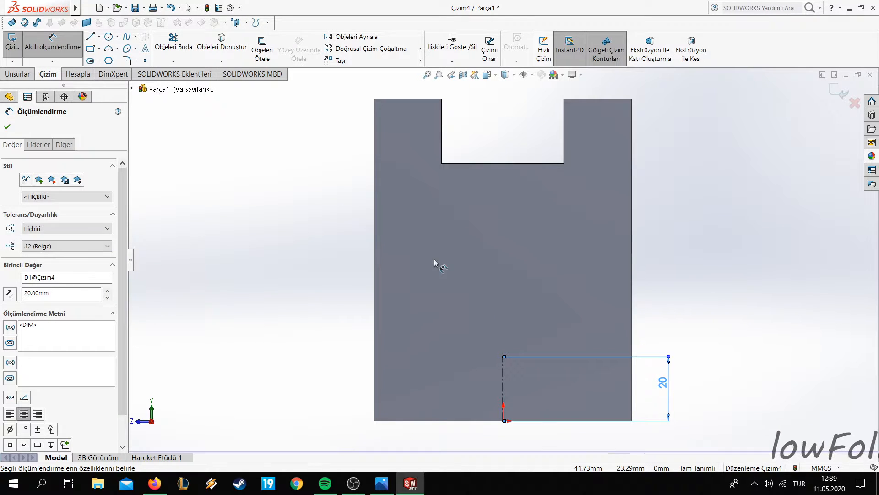
{"action": "left_click", "coordinate": [8, 128]}
{"action": "left_click", "coordinate": [382, 484]}
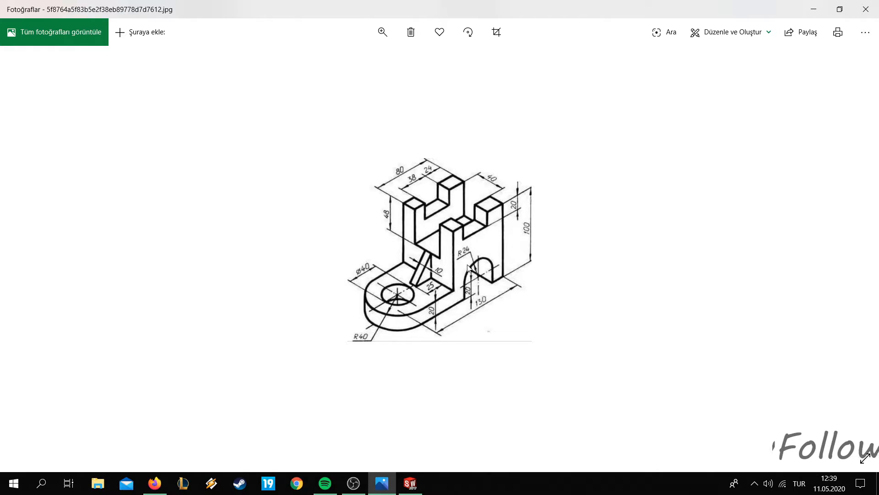
Return to the SOLIDWORKS sketch and draw a circle of about 16 mm radius centred on the centerline's upper endpoint
{"action": "left_click", "coordinate": [411, 482]}
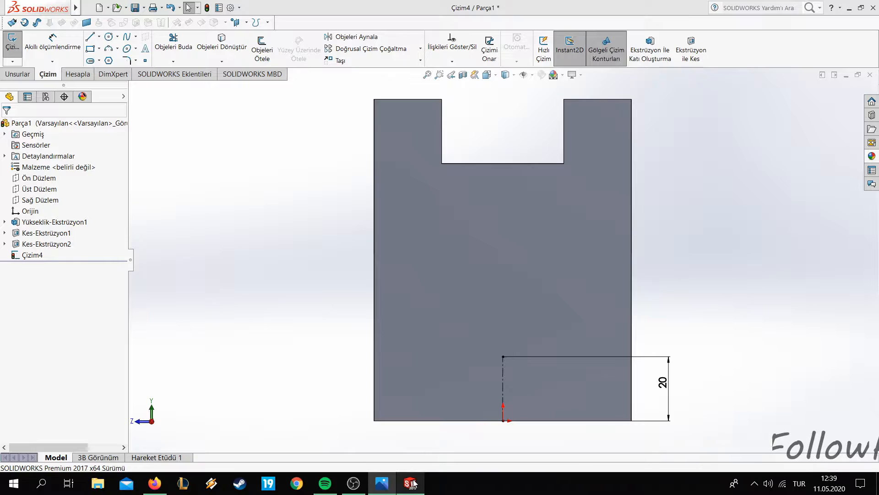
{"action": "left_click", "coordinate": [109, 37]}
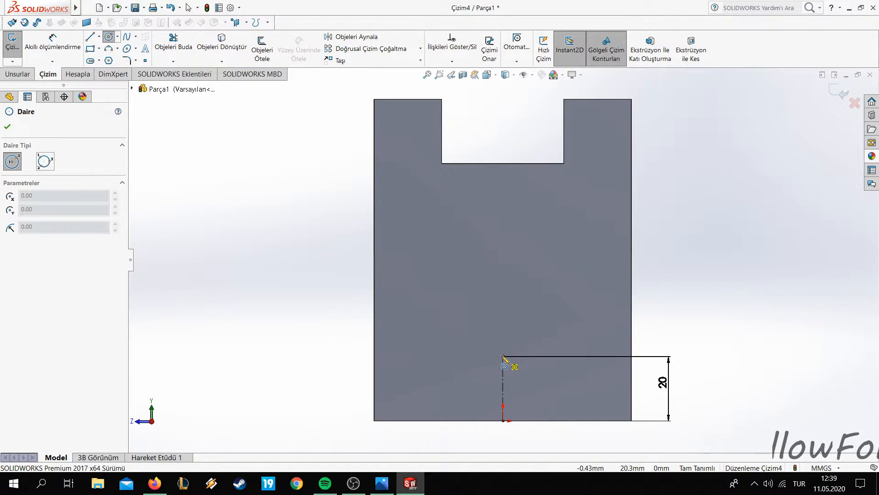
{"action": "left_click", "coordinate": [503, 357]}
{"action": "left_click", "coordinate": [548, 382]}
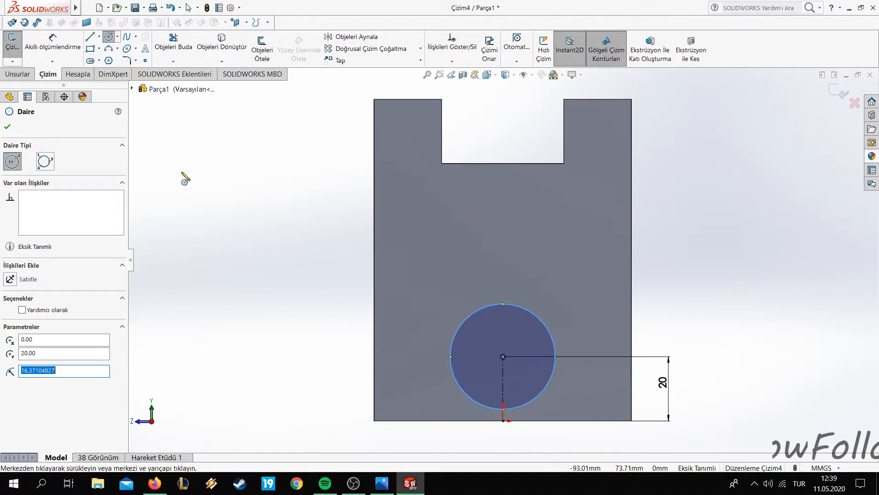
Dimension the circle's diameter and set it to 48 mm
{"action": "left_click", "coordinate": [53, 47]}
{"action": "left_click", "coordinate": [488, 308]}
{"action": "left_click", "coordinate": [712, 342]}
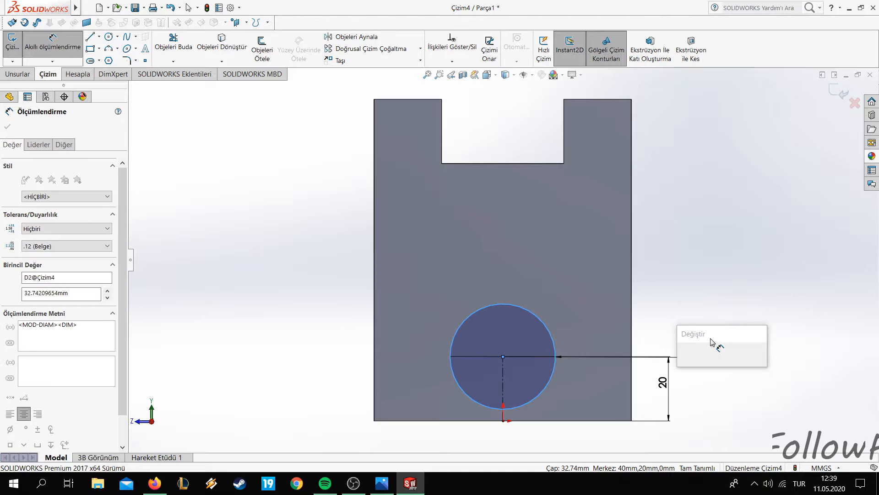
{"action": "type", "text": "48"}
{"action": "key", "text": "Return"}
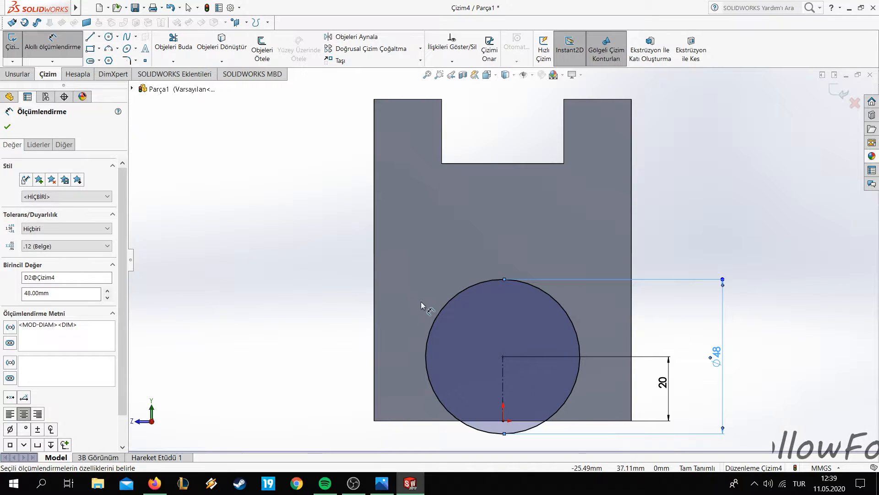
{"action": "left_click", "coordinate": [7, 128]}
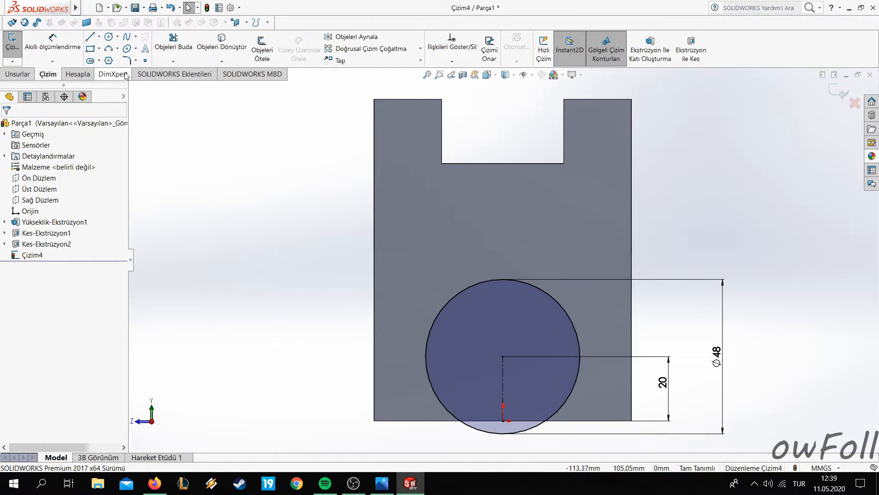
Draw a vertical tangent line from each side quadrant point of the circle down to the block's bottom edge
{"action": "key", "text": "l"}
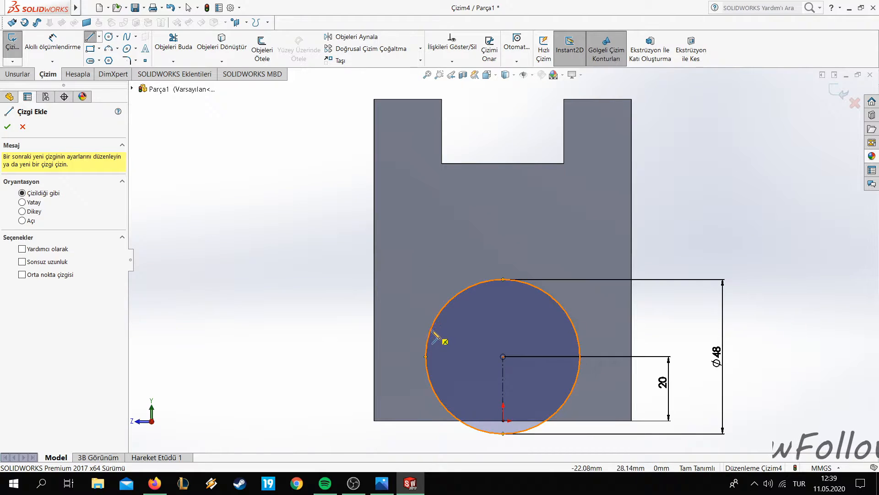
{"action": "left_click", "coordinate": [425, 357]}
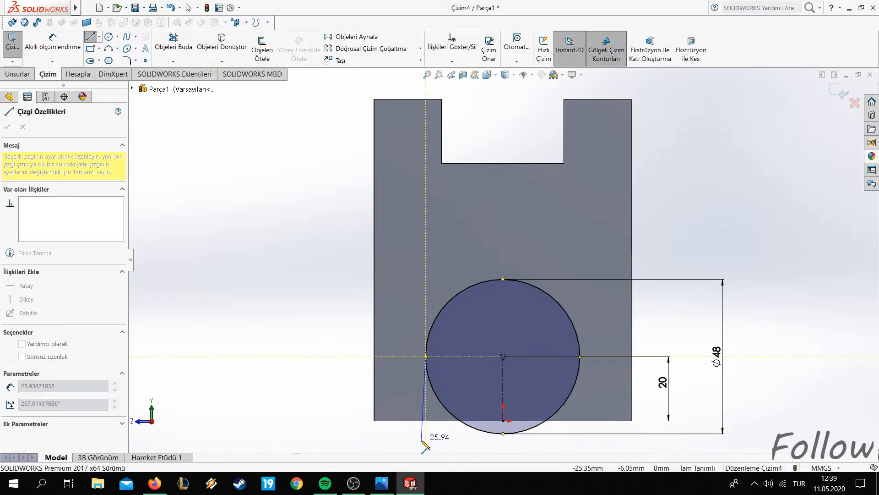
{"action": "left_click", "coordinate": [426, 420]}
{"action": "right_click", "coordinate": [306, 334]}
{"action": "left_click", "coordinate": [328, 352]}
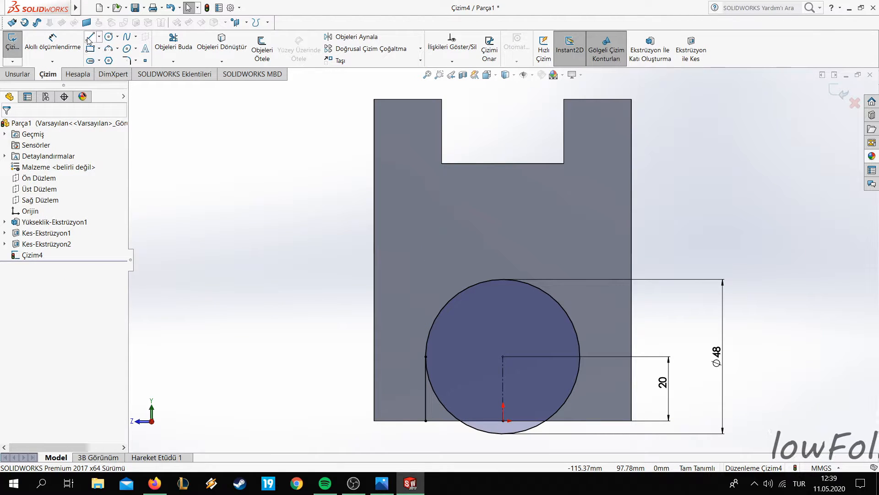
{"action": "left_click", "coordinate": [580, 356]}
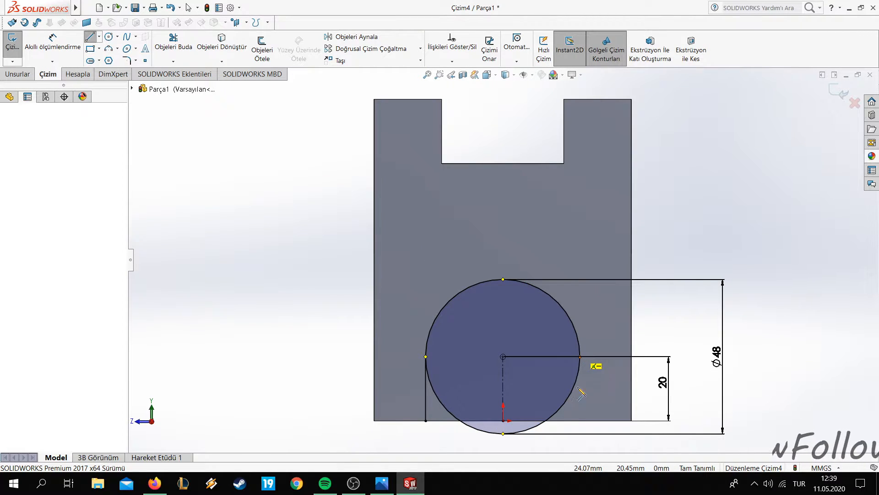
{"action": "left_click", "coordinate": [581, 420]}
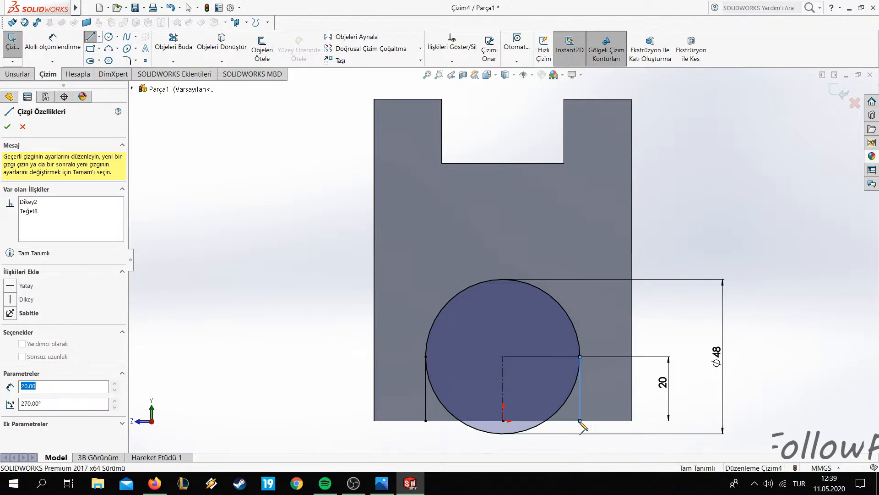
{"action": "right_click", "coordinate": [672, 327]}
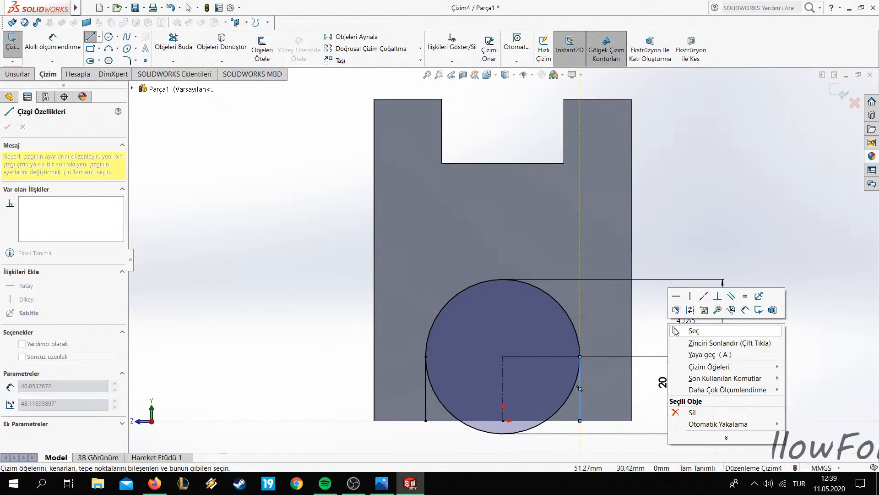
{"action": "left_click", "coordinate": [677, 330]}
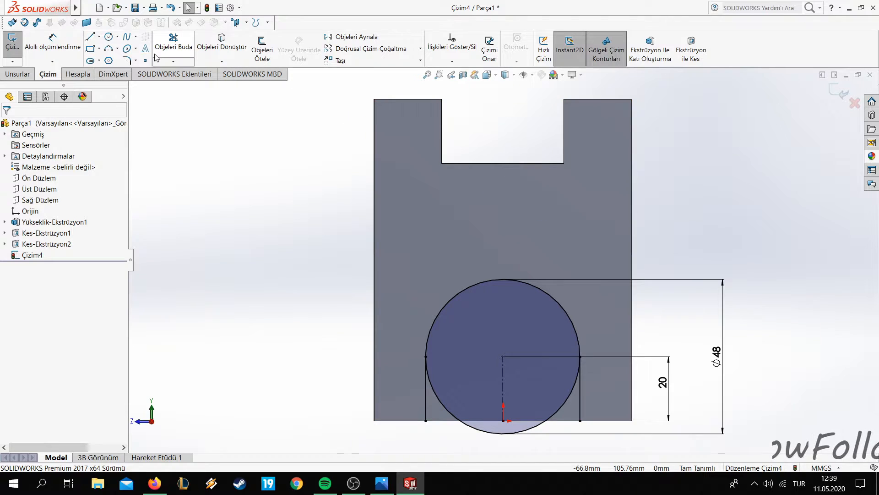
Trim away the lower half of the circle between the two vertical lines
{"action": "left_click", "coordinate": [173, 46]}
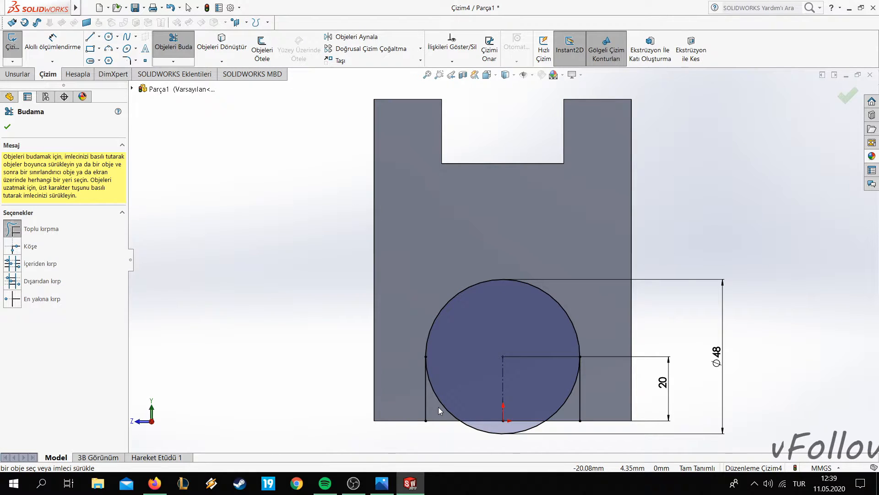
{"action": "left_click_drag", "start_coordinate": [440, 405], "coordinate": [442, 403]}
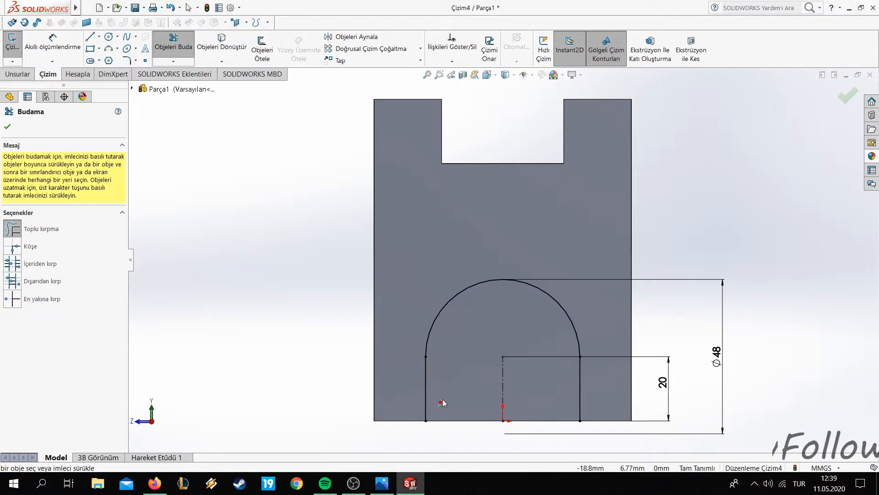
{"action": "left_click", "coordinate": [7, 129]}
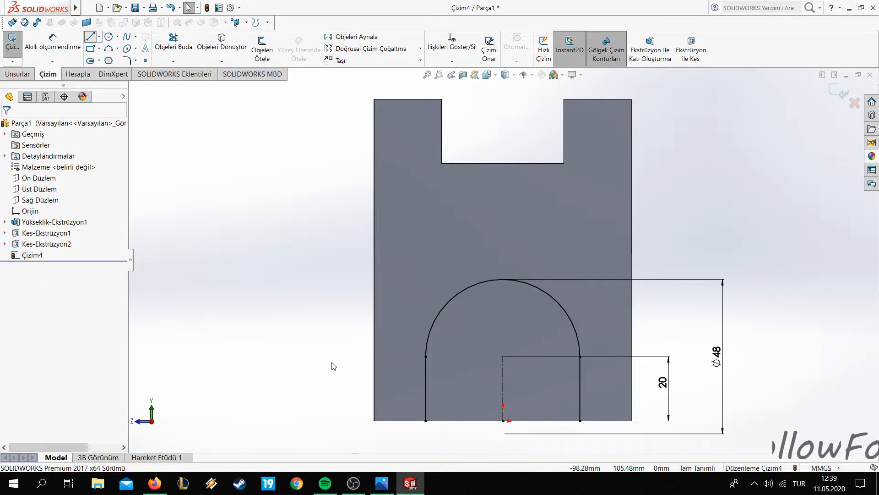
Close the arch profile with a horizontal line joining the lower ends of the two vertical lines
{"action": "key", "text": "l"}
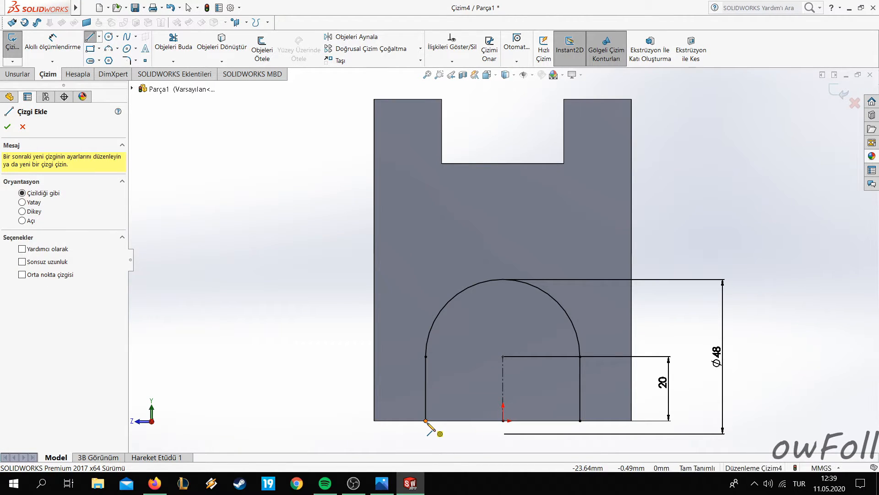
{"action": "left_click", "coordinate": [426, 420]}
{"action": "left_click", "coordinate": [581, 420]}
{"action": "right_click", "coordinate": [262, 252]}
{"action": "left_click", "coordinate": [293, 255]}
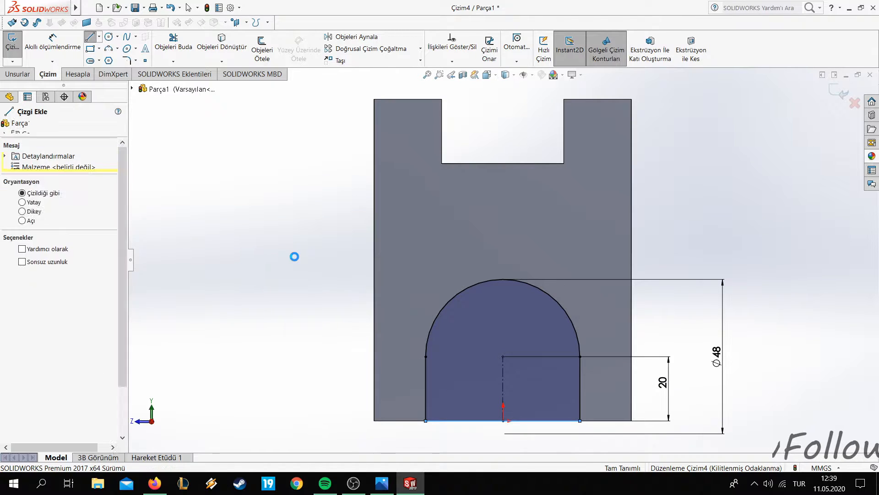
Compare with the reference drawing, cut-extrude the arch profile through all (Tümünden), and show the part in isometric view
{"action": "left_click", "coordinate": [381, 483]}
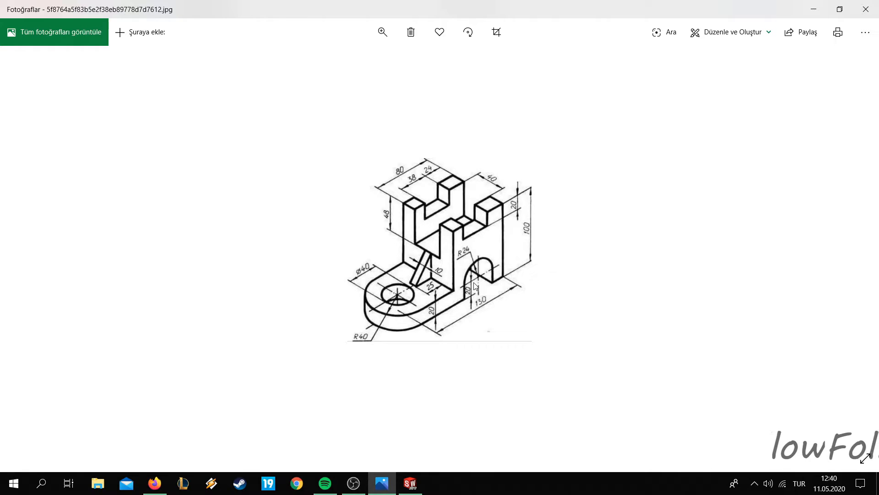
{"action": "left_click", "coordinate": [387, 489]}
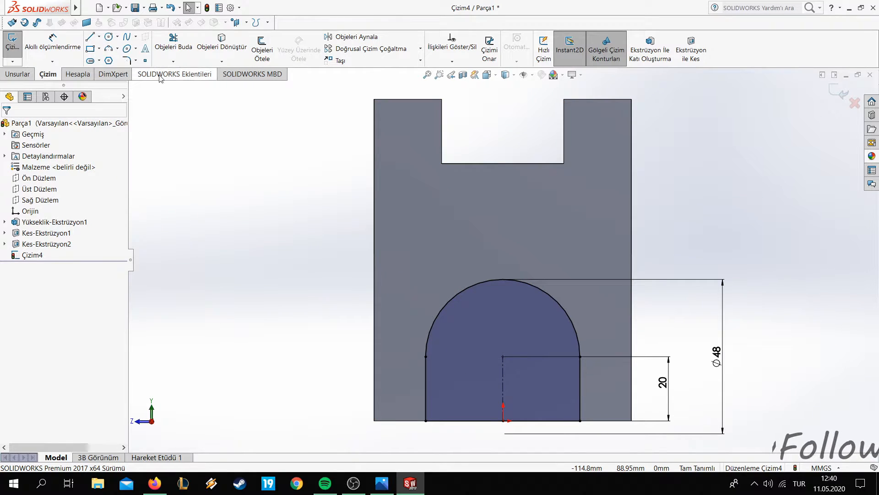
{"action": "left_click", "coordinate": [17, 74]}
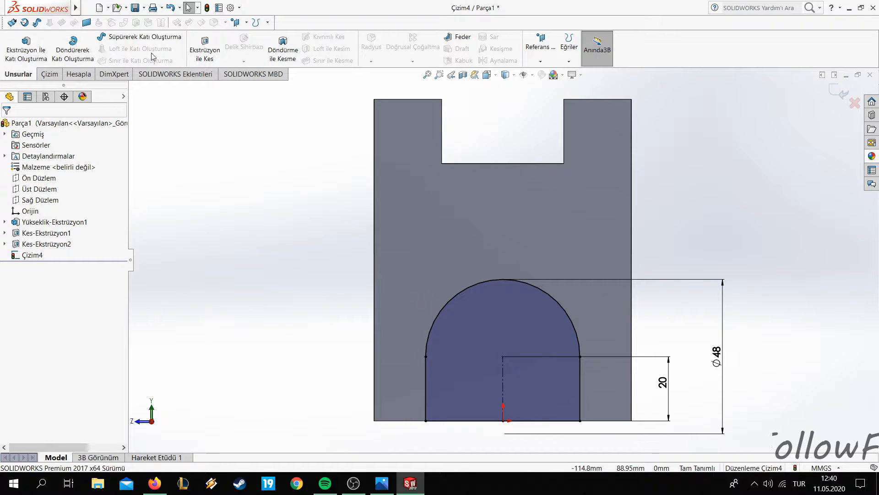
{"action": "left_click", "coordinate": [189, 54]}
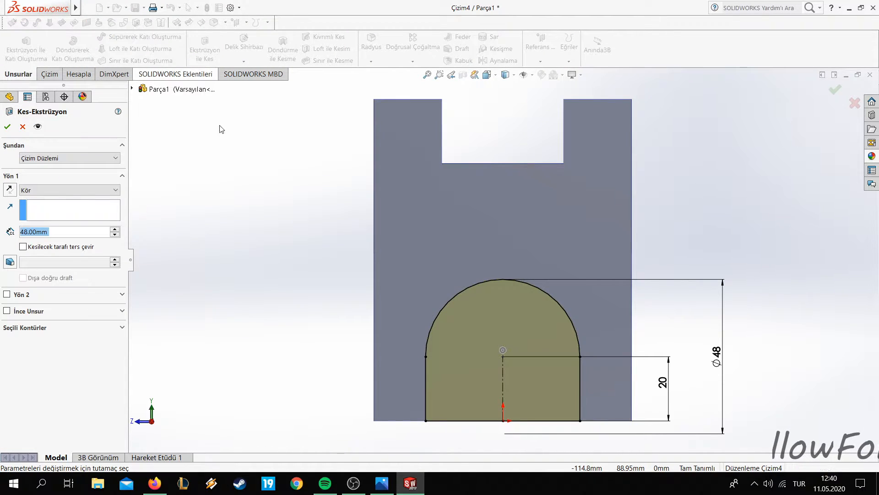
{"action": "middle_click_drag", "start_coordinate": [301, 222], "coordinate": [418, 242]}
{"action": "left_click", "coordinate": [74, 190]}
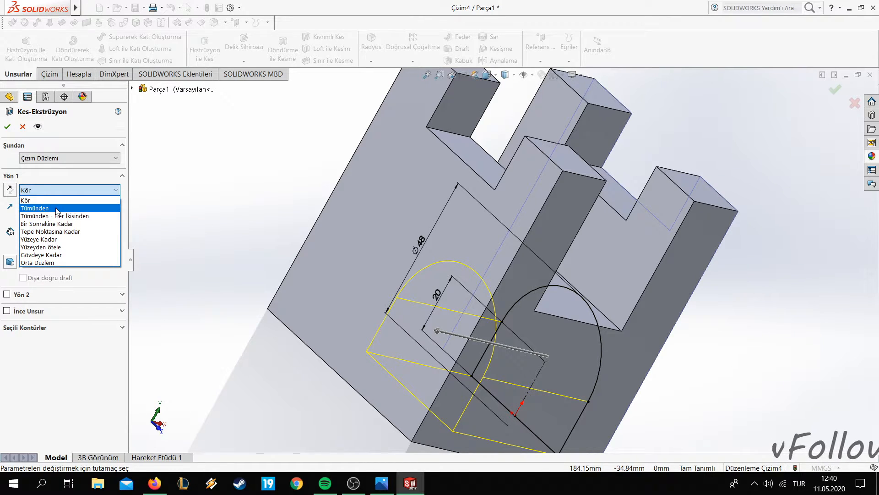
{"action": "left_click", "coordinate": [57, 208]}
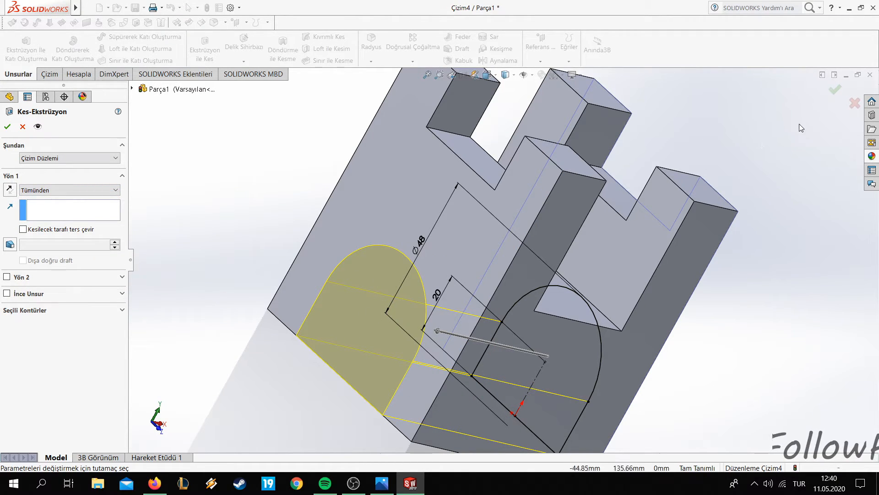
{"action": "left_click", "coordinate": [834, 89]}
{"action": "middle_click_drag", "start_coordinate": [757, 111], "coordinate": [651, 152]}
{"action": "key", "text": "ctrl+7"}
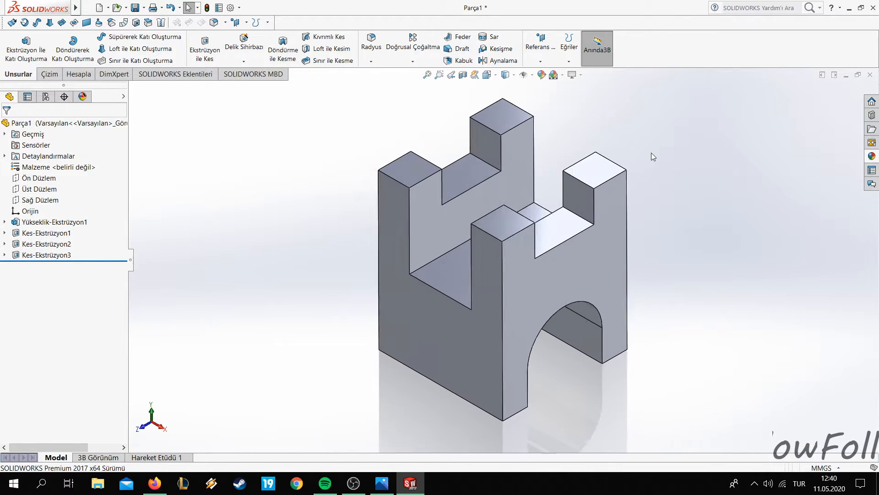
Check the base plate dimensions in the reference drawing and turn the view normal to the block's arched right side face
{"action": "left_click", "coordinate": [382, 483]}
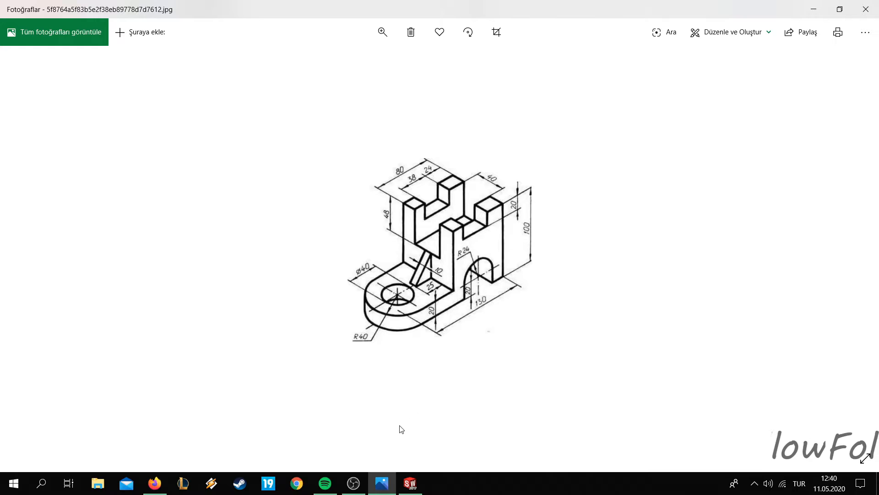
{"action": "mouse_move", "coordinate": [380, 490]}
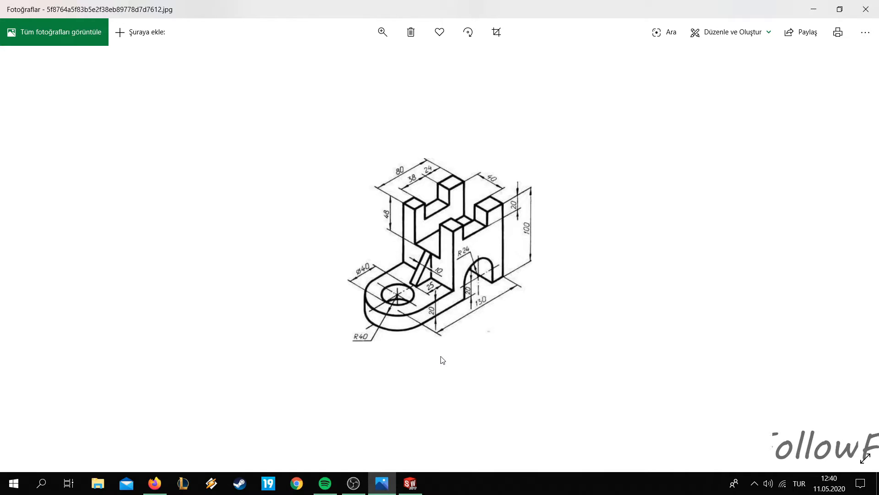
{"action": "left_click", "coordinate": [381, 481]}
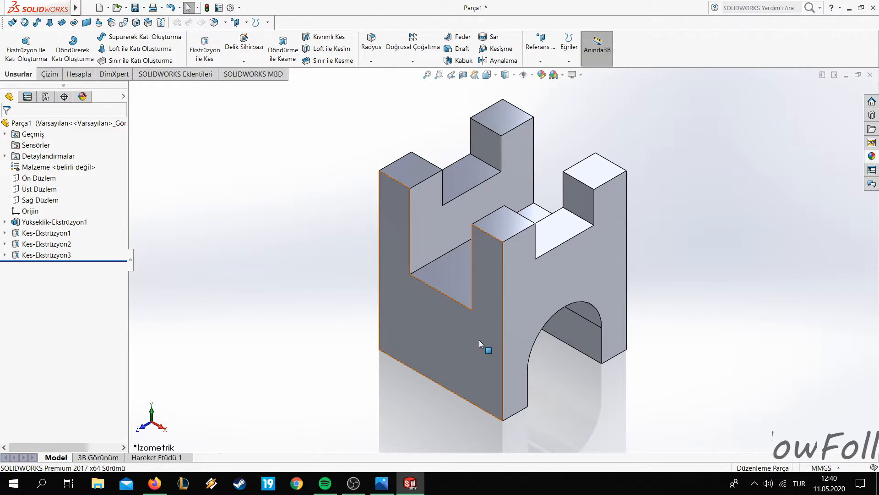
{"action": "right_click", "coordinate": [528, 291]}
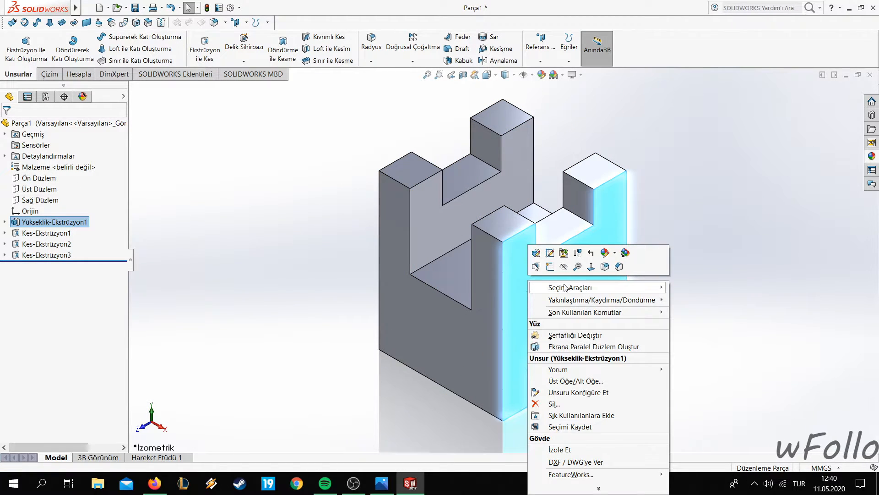
{"action": "left_click", "coordinate": [591, 267]}
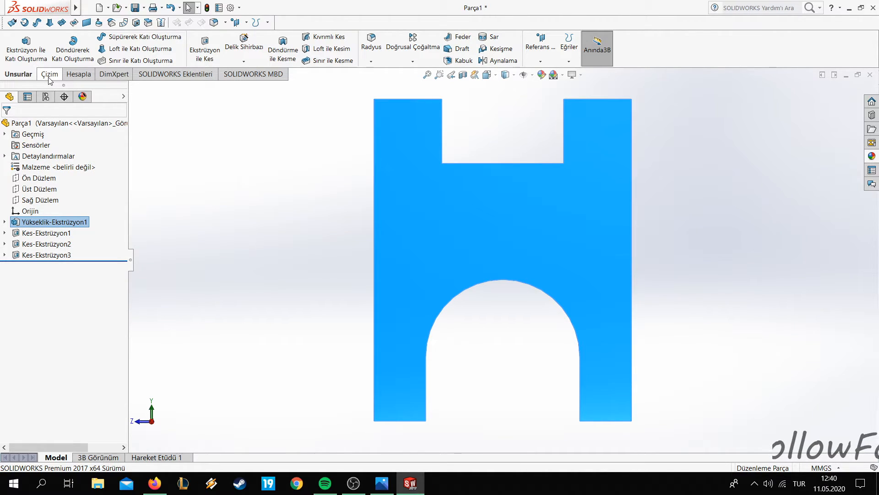
Sketch a long, low corner rectangle on the arched side face, extending outward from the block's lower front corner
{"action": "left_click", "coordinate": [49, 75]}
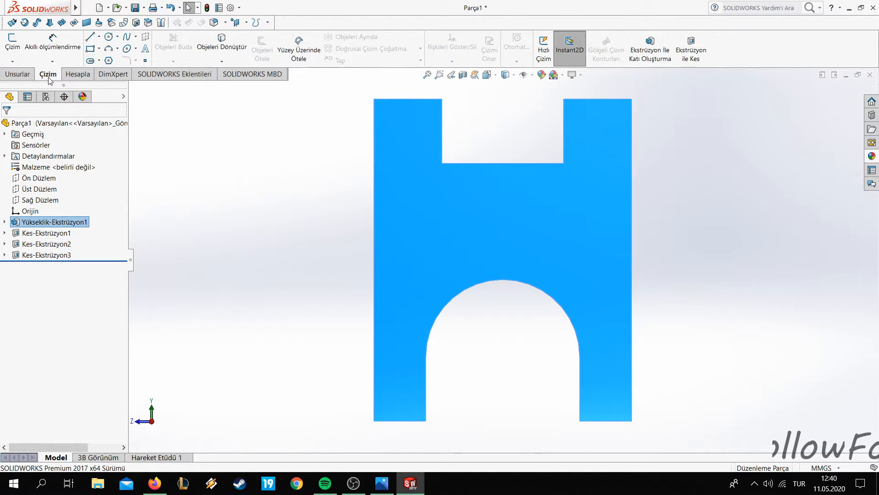
{"action": "left_click", "coordinate": [99, 37]}
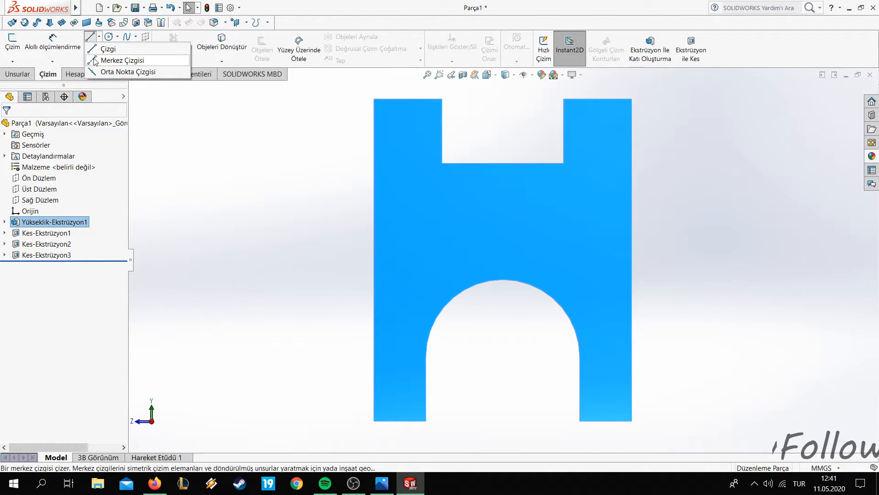
{"action": "left_click", "coordinate": [98, 49]}
{"action": "left_click", "coordinate": [93, 48]}
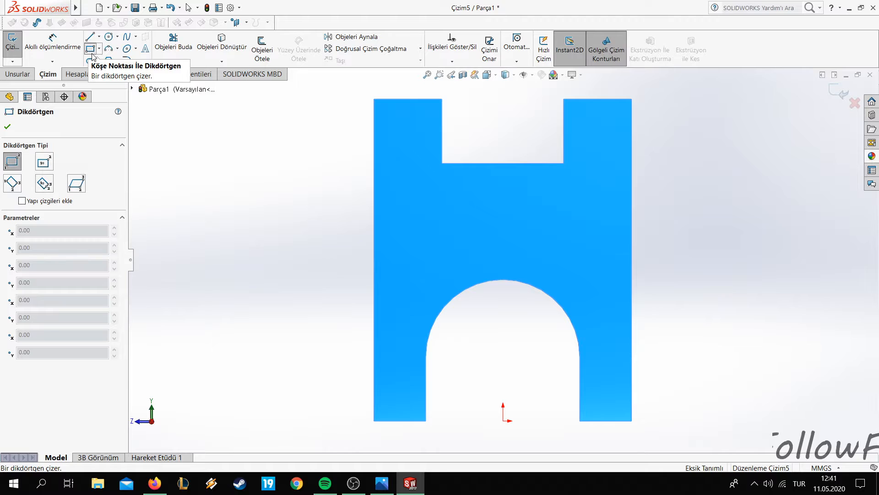
{"action": "left_click", "coordinate": [374, 420]}
{"action": "scroll", "coordinate": [193, 345], "scroll_direction": "up", "scroll_amount": 2}
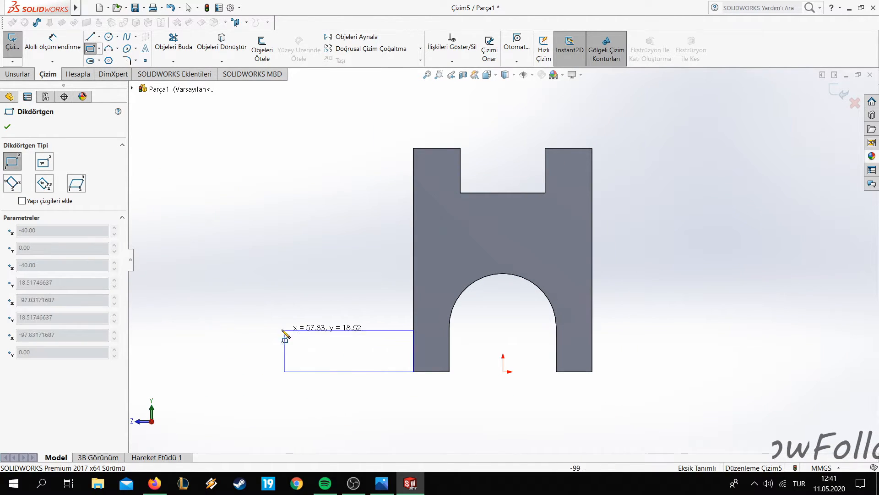
{"action": "left_click", "coordinate": [243, 339]}
{"action": "right_click", "coordinate": [243, 278]}
{"action": "left_click", "coordinate": [262, 283]}
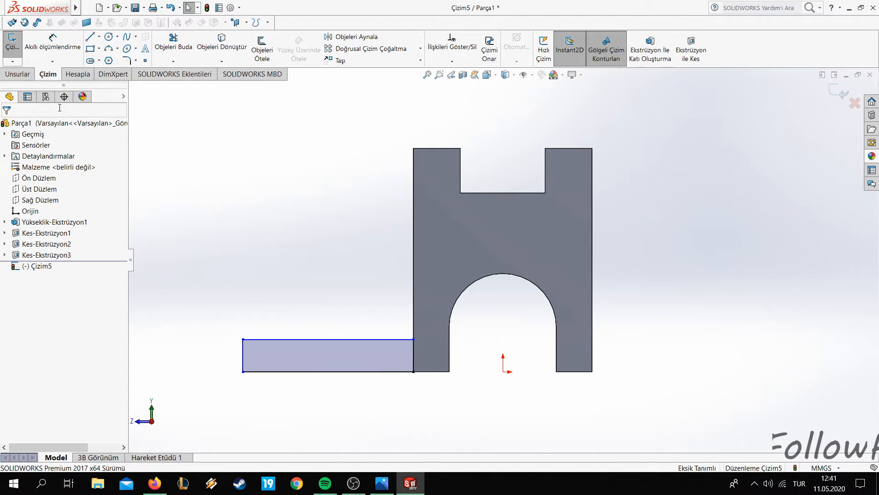
Check the reference drawing and dimension the overall length from the block's far lower corner to the base rectangle's outer lower corner as 130 mm
{"action": "left_click", "coordinate": [53, 48]}
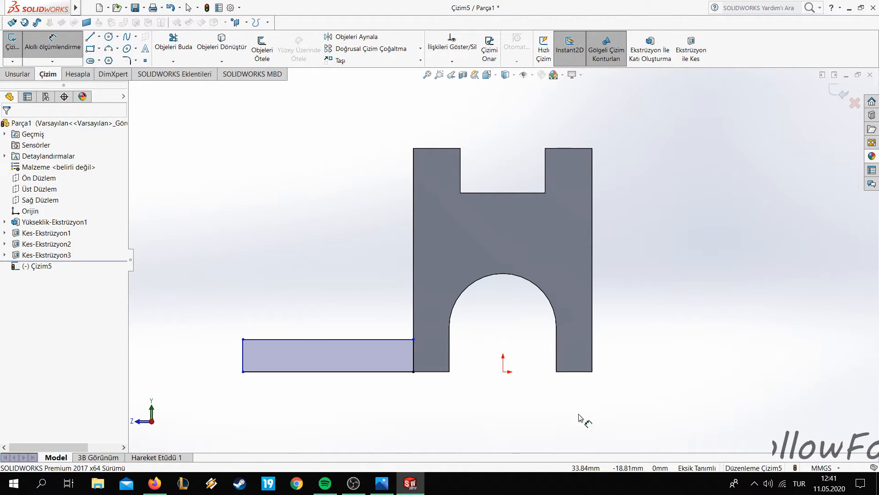
{"action": "left_click", "coordinate": [593, 371]}
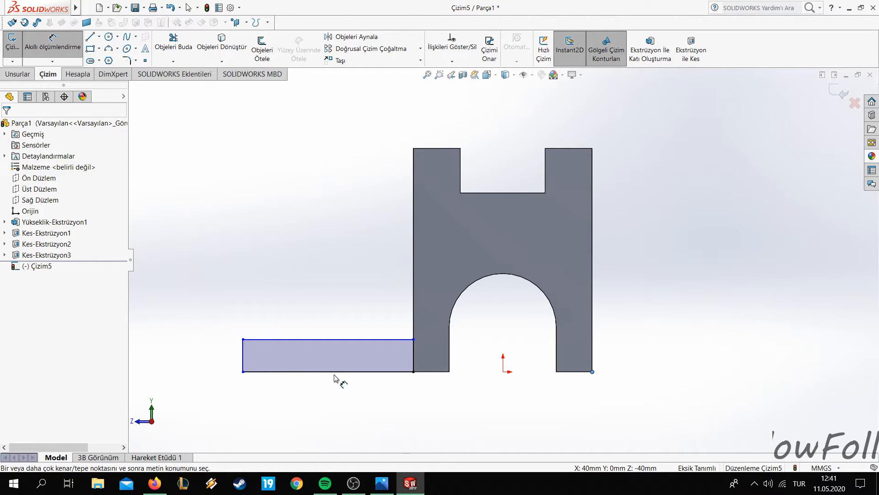
{"action": "left_click", "coordinate": [382, 483]}
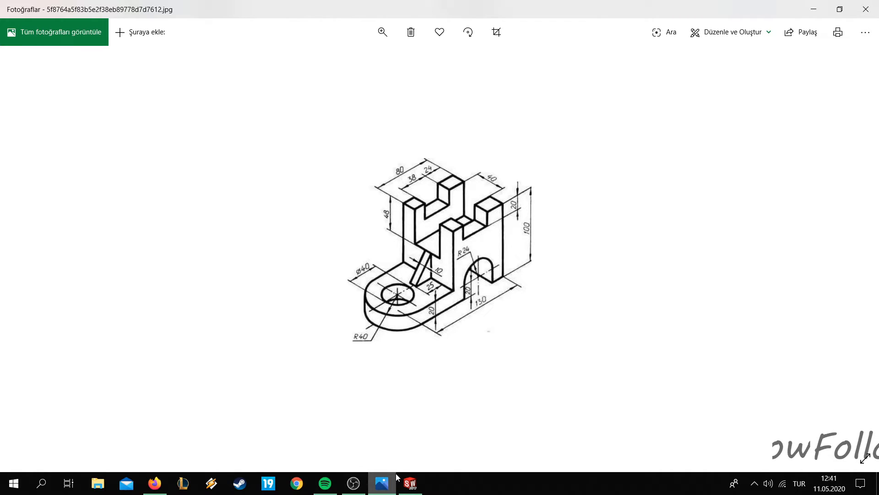
{"action": "left_click", "coordinate": [390, 485]}
{"action": "left_click", "coordinate": [243, 372]}
{"action": "scroll", "coordinate": [430, 421], "scroll_direction": "up", "scroll_amount": 2}
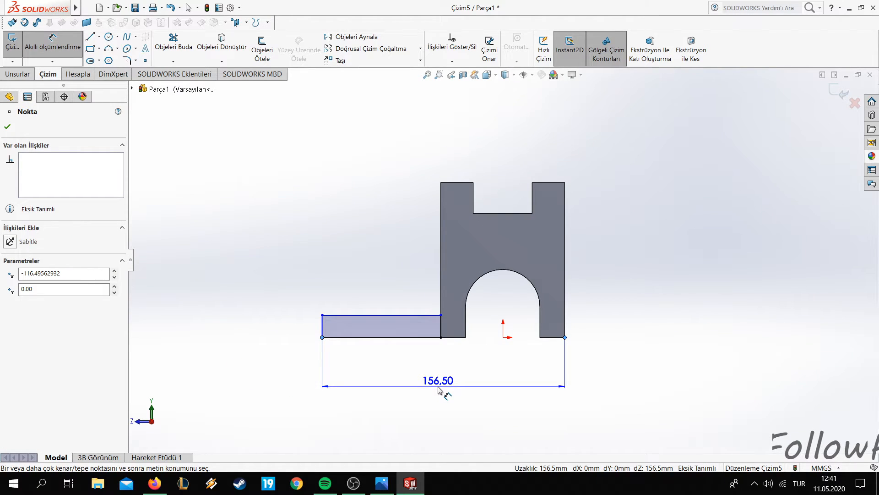
{"action": "left_click", "coordinate": [437, 385]}
{"action": "type", "text": "130"}
{"action": "key", "text": "Return"}
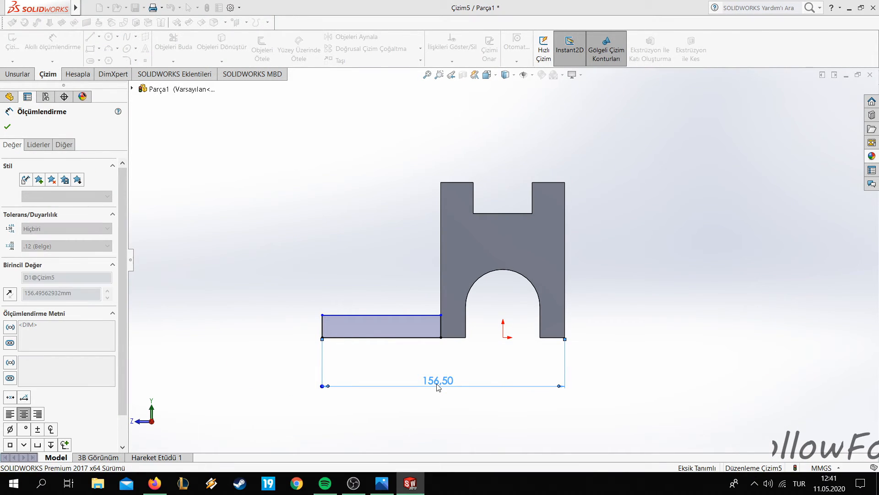
{"action": "middle_click_drag", "start_coordinate": [365, 223], "coordinate": [359, 241]}
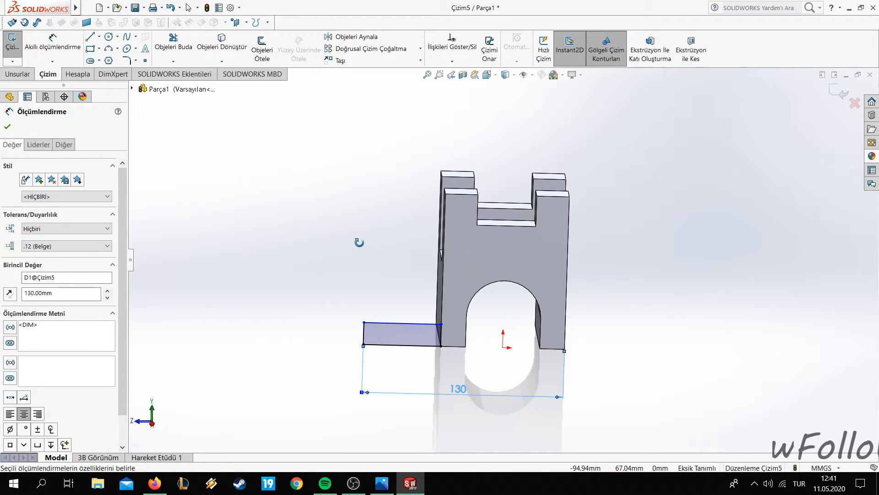
{"action": "left_click", "coordinate": [8, 128]}
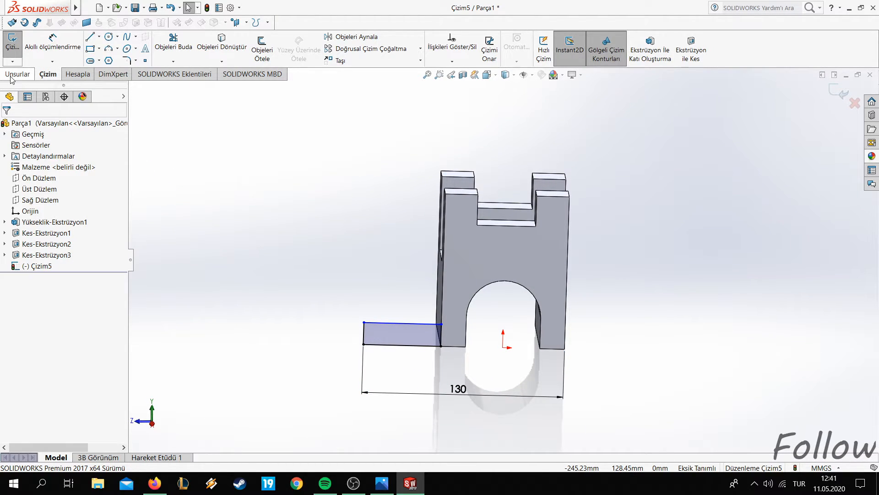
Boss-extrude the base rectangle in the reversed direction up to the block's opposite arched side face, using Up to Surface (Yüzeye Kadar)
{"action": "left_click", "coordinate": [17, 74]}
{"action": "middle_click_drag", "start_coordinate": [275, 254], "coordinate": [321, 287]}
{"action": "left_click", "coordinate": [24, 49]}
{"action": "middle_click_drag", "start_coordinate": [390, 291], "coordinate": [359, 262]}
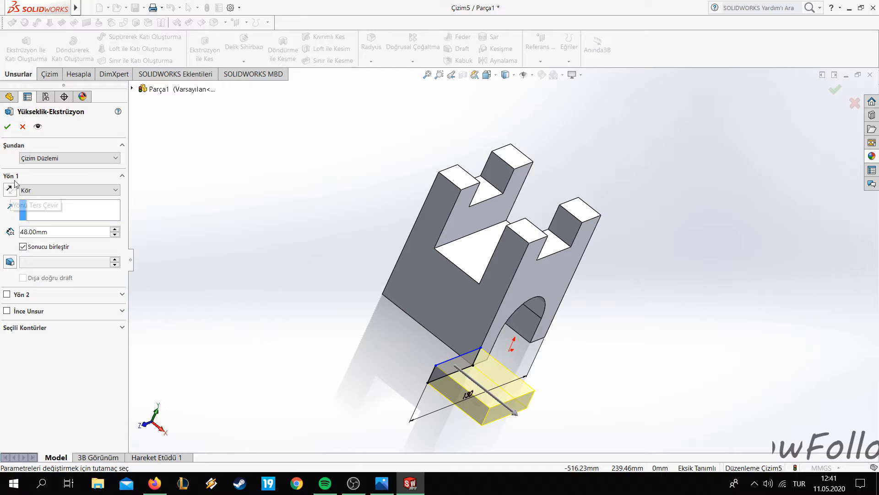
{"action": "left_click", "coordinate": [10, 189]}
{"action": "middle_click_drag", "start_coordinate": [384, 287], "coordinate": [348, 257]}
{"action": "left_click", "coordinate": [83, 190]}
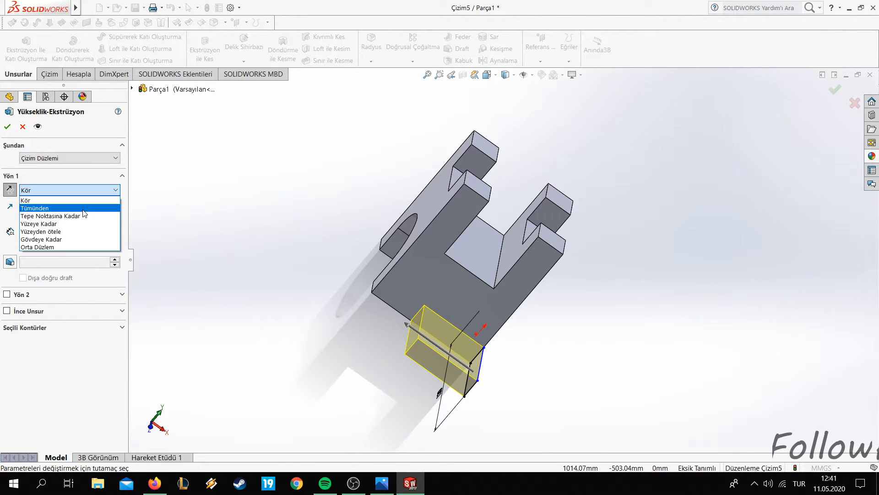
{"action": "left_click", "coordinate": [63, 224]}
{"action": "middle_click_drag", "start_coordinate": [329, 219], "coordinate": [412, 221]}
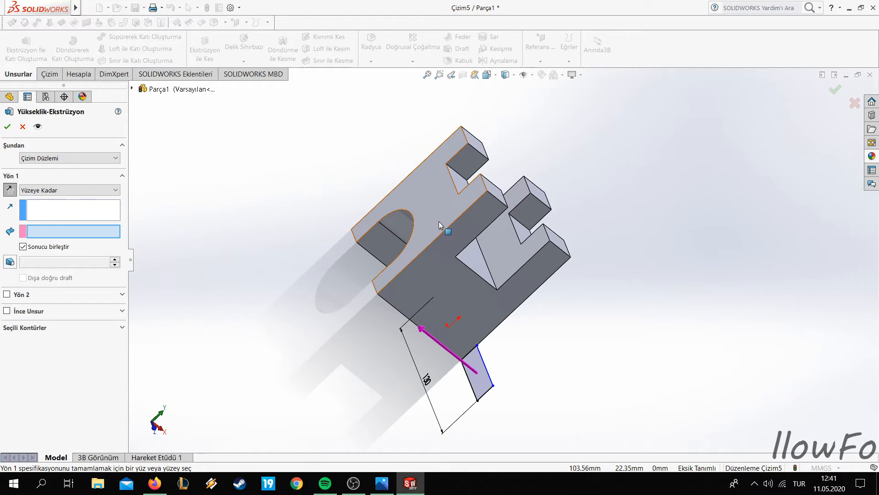
{"action": "left_click", "coordinate": [422, 209]}
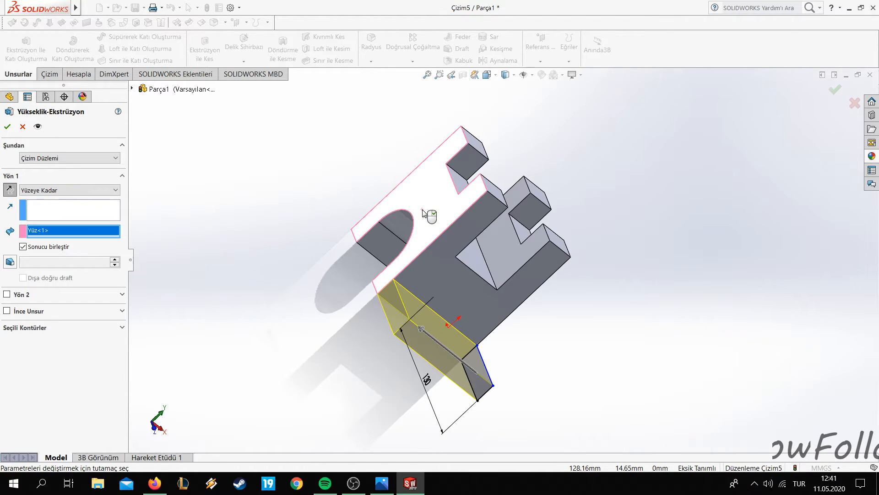
{"action": "middle_click_drag", "start_coordinate": [261, 230], "coordinate": [199, 206]}
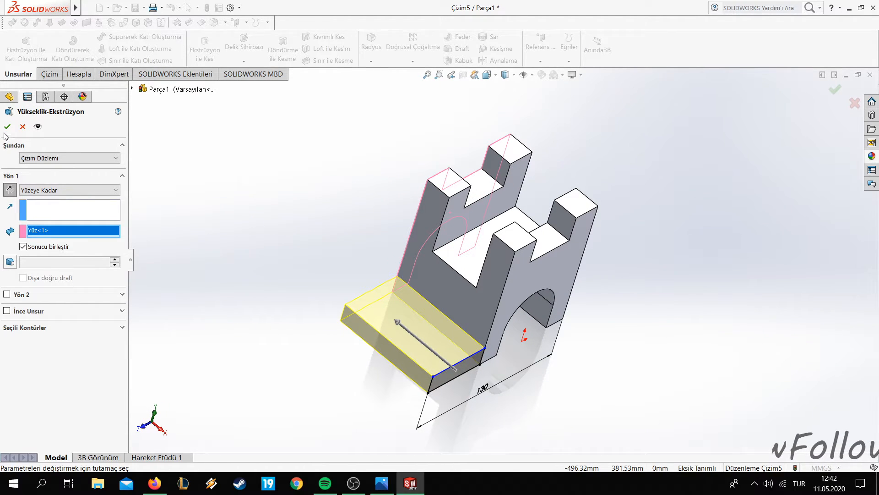
{"action": "middle_click_drag", "start_coordinate": [254, 270], "coordinate": [211, 233]}
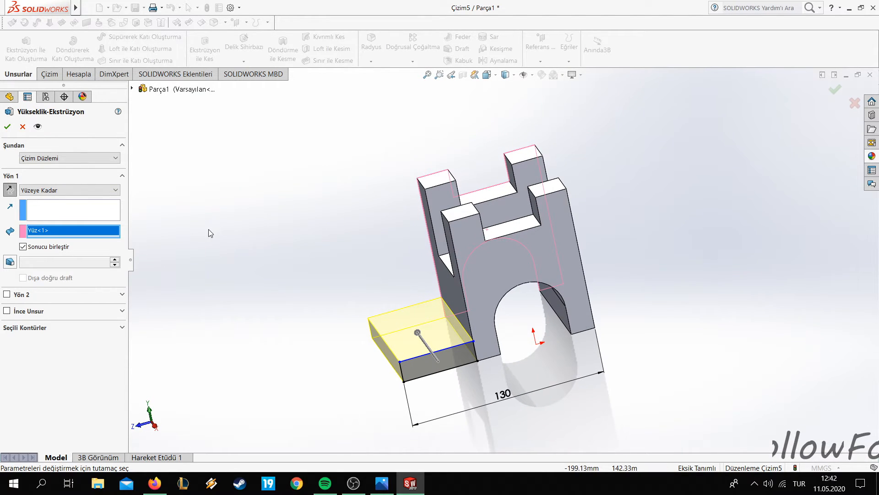
{"action": "left_click", "coordinate": [7, 128]}
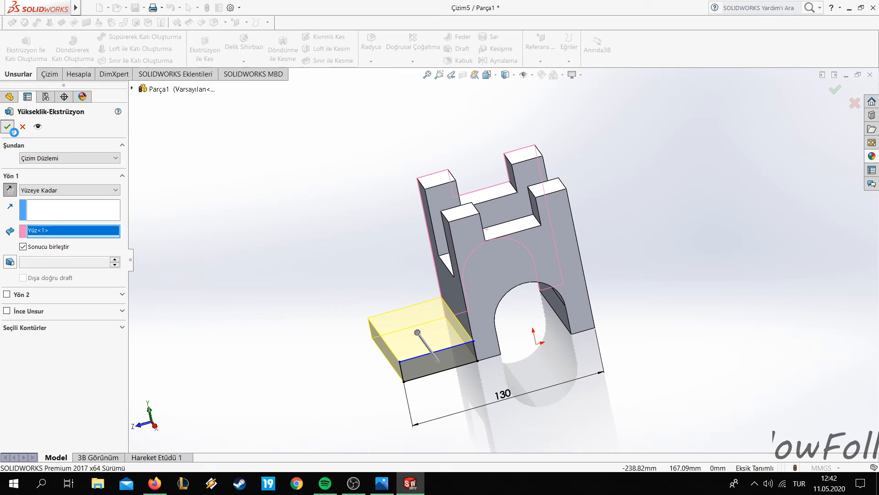
Check the base plate's rounded end and hole in the reference drawing, and turn the view normal to the plate's top face
{"action": "left_click", "coordinate": [383, 484]}
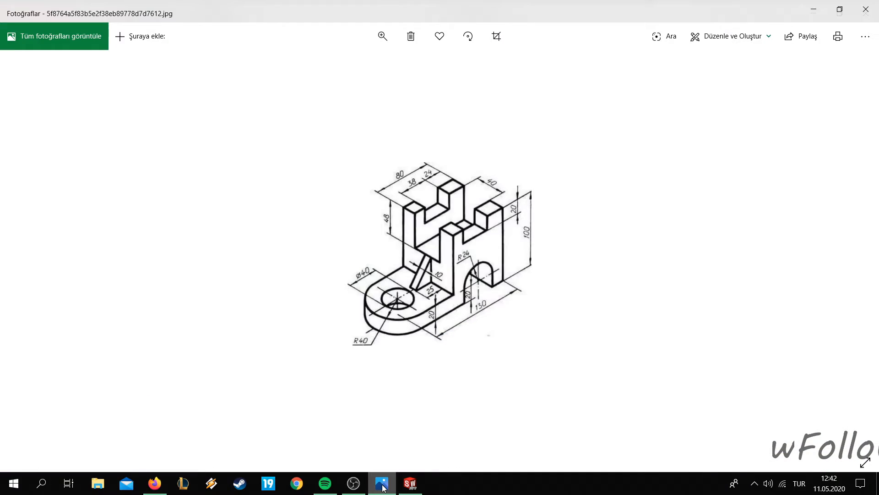
{"action": "left_click", "coordinate": [383, 486]}
{"action": "middle_click_drag", "start_coordinate": [344, 402], "coordinate": [361, 357]}
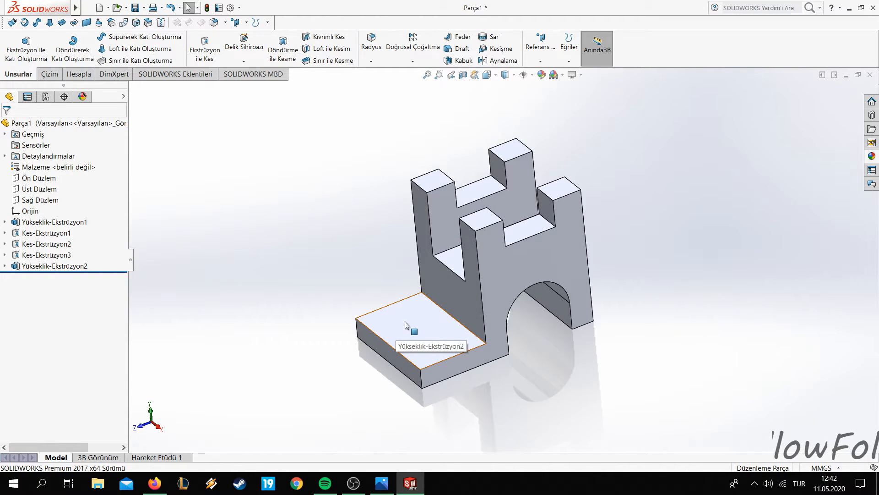
{"action": "left_click", "coordinate": [388, 490]}
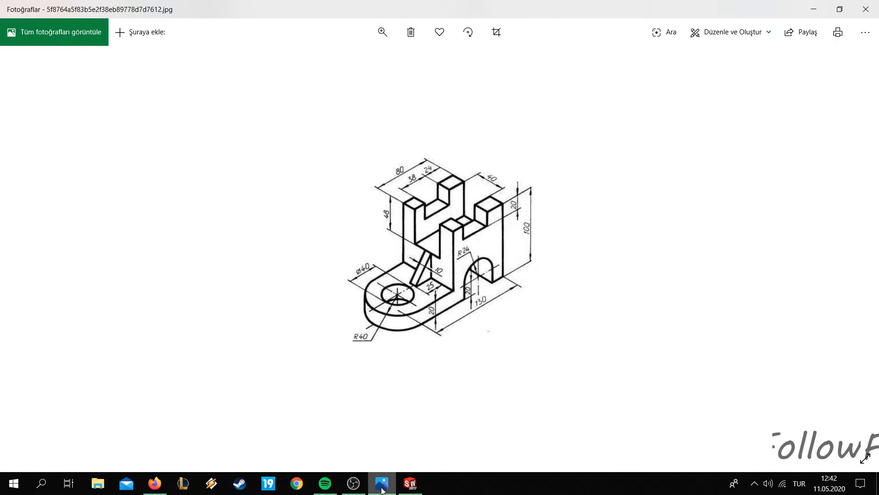
{"action": "mouse_move", "coordinate": [387, 487]}
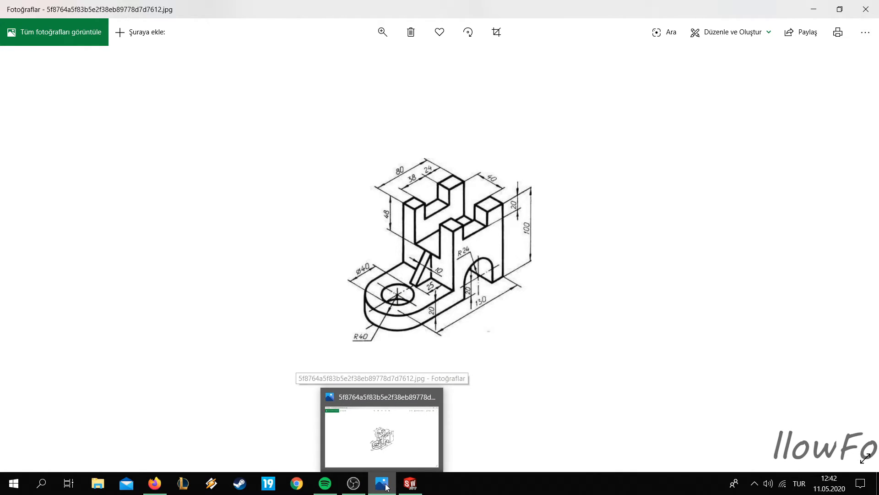
{"action": "left_click", "coordinate": [387, 485]}
{"action": "right_click", "coordinate": [393, 328]}
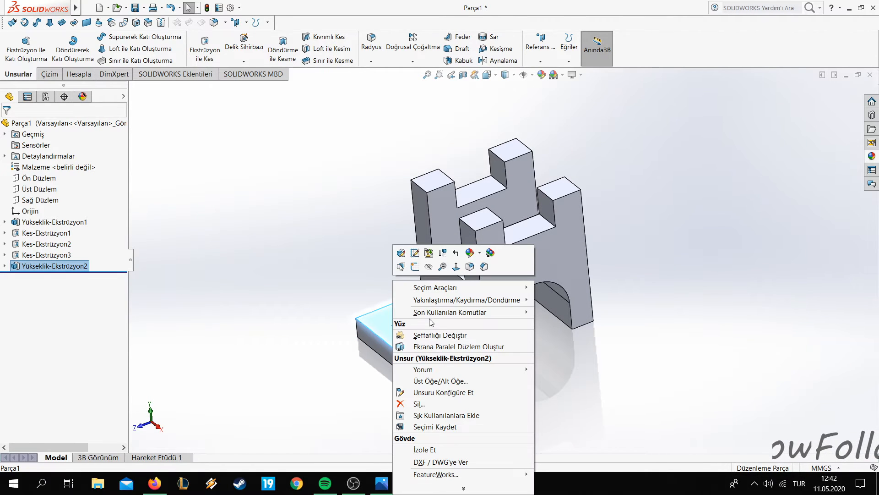
{"action": "left_click", "coordinate": [451, 269]}
{"action": "scroll", "coordinate": [555, 398], "scroll_direction": "down", "scroll_amount": 1}
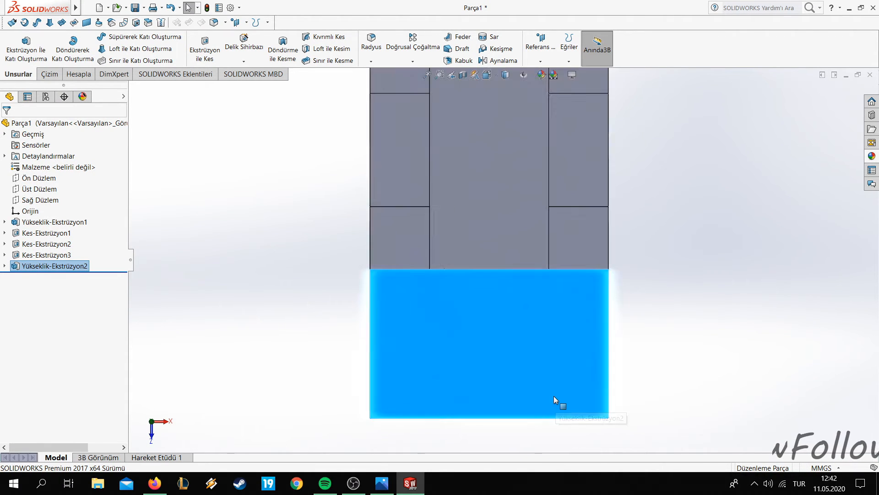
{"action": "scroll", "coordinate": [499, 374], "scroll_direction": "up", "scroll_amount": 2}
Sketch a circle on the plate's top face, centred on the midpoint of its outer edge, and set its diameter to 40 mm
{"action": "left_click", "coordinate": [49, 74]}
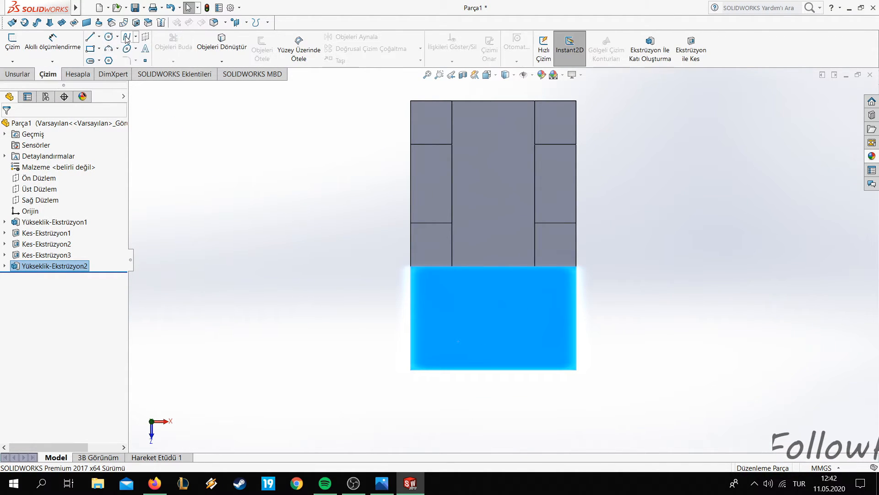
{"action": "left_click", "coordinate": [110, 37]}
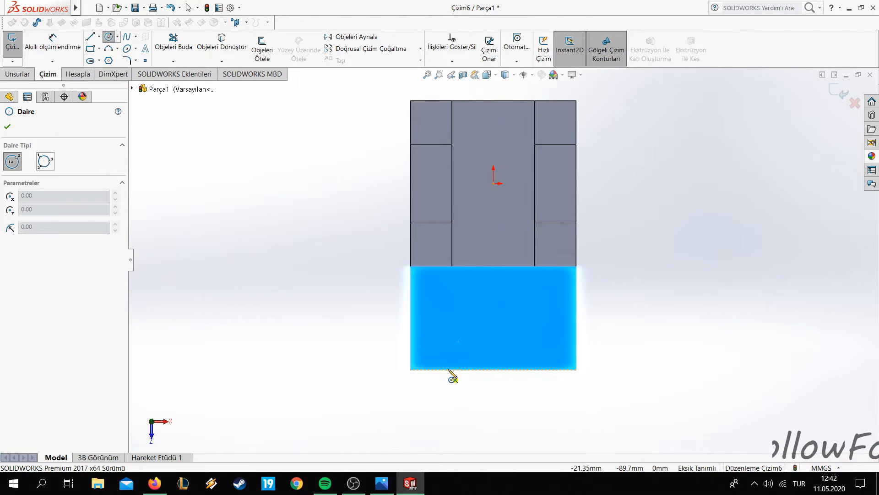
{"action": "left_click", "coordinate": [493, 369]}
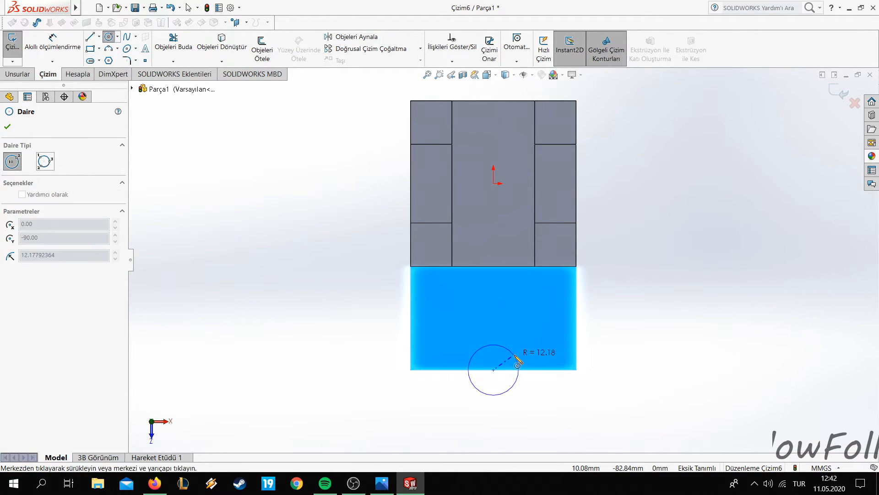
{"action": "left_click", "coordinate": [493, 337]}
{"action": "key", "text": "Escape"}
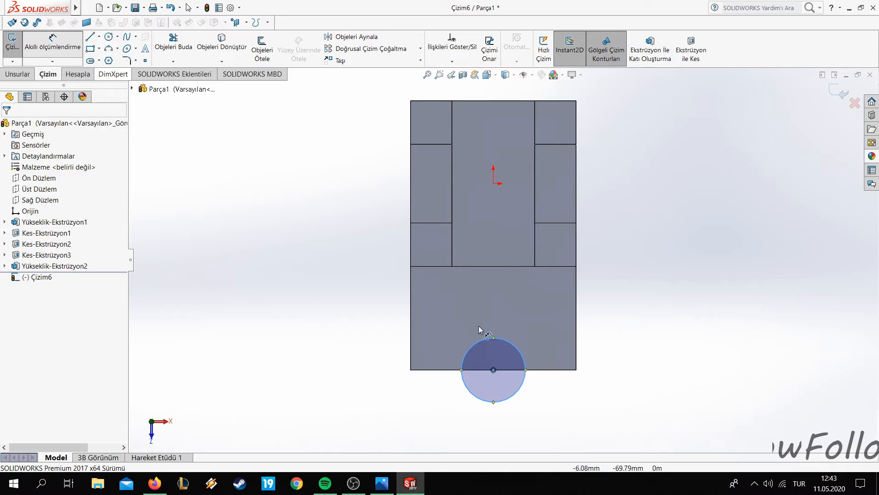
{"action": "left_click", "coordinate": [506, 341]}
{"action": "left_click", "coordinate": [677, 373]}
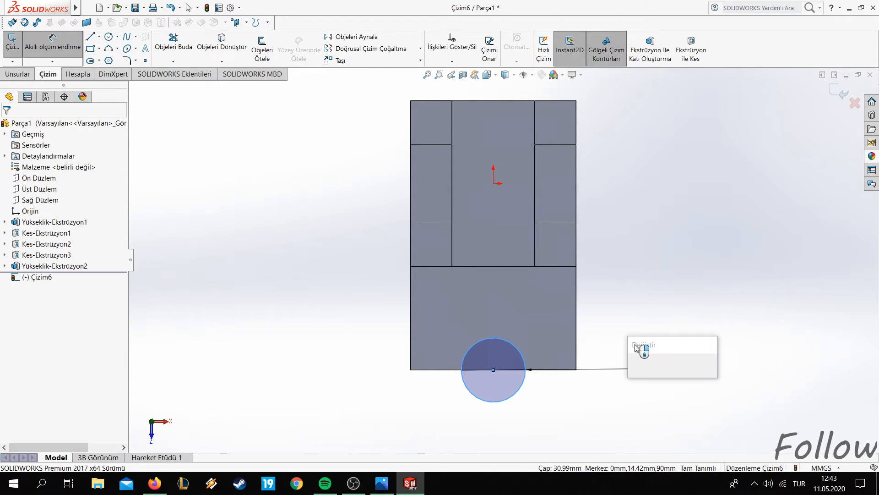
{"action": "key", "text": "Return"}
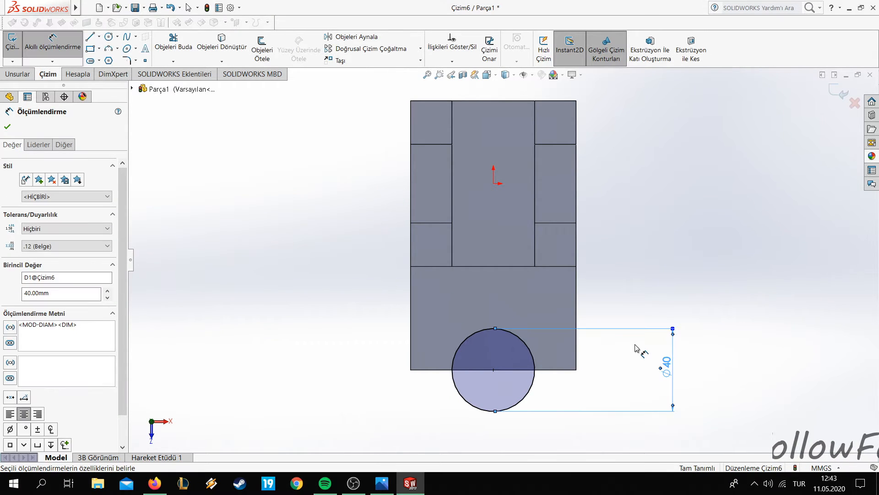
{"action": "left_click", "coordinate": [8, 126]}
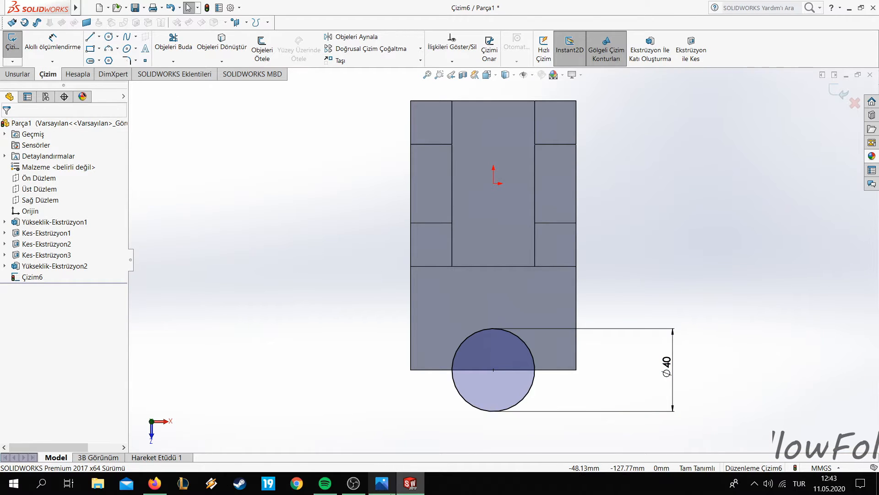
Check the reference drawing and sketch a concentric outer circle from the same centre out to the plate's outer corner
{"action": "left_click", "coordinate": [382, 483]}
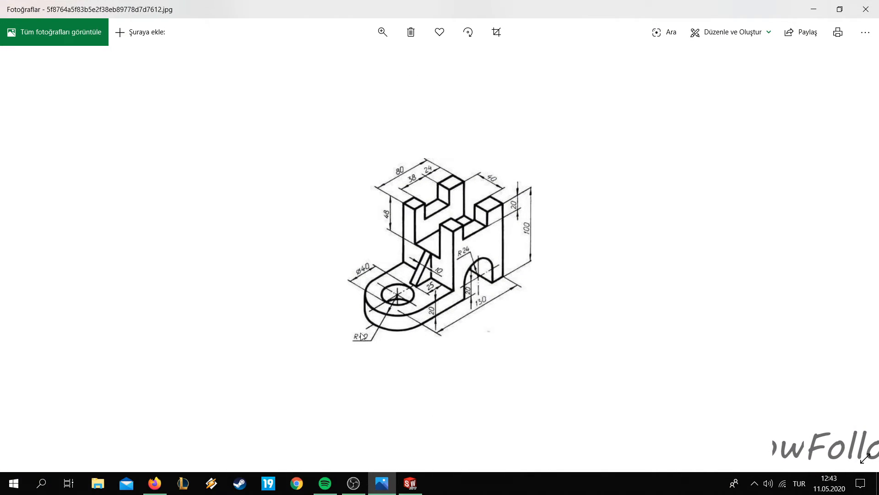
{"action": "left_click", "coordinate": [411, 482]}
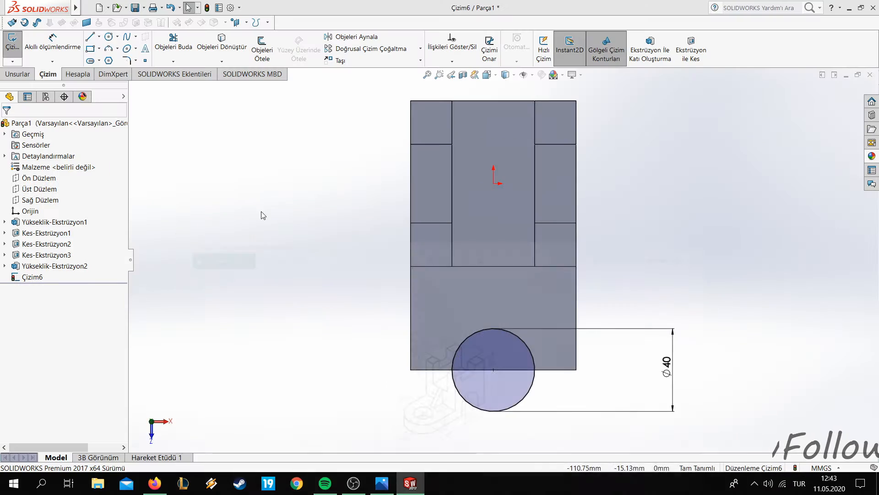
{"action": "left_click", "coordinate": [109, 37]}
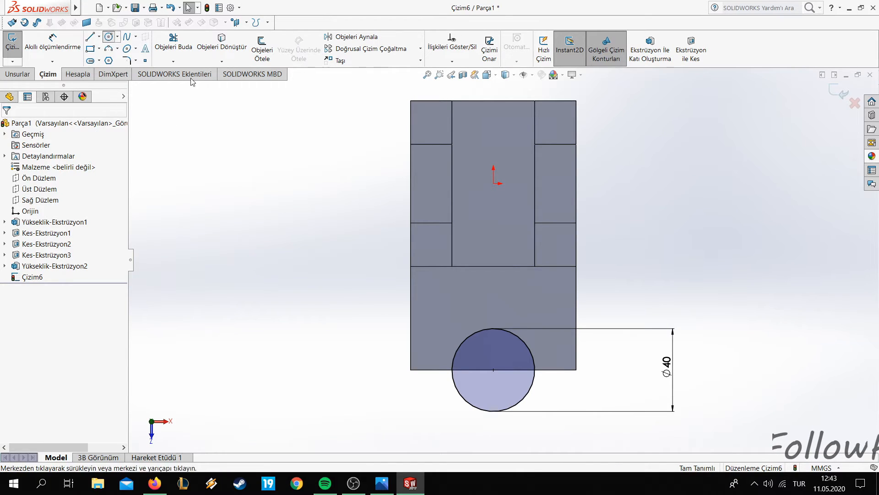
{"action": "left_click", "coordinate": [493, 369]}
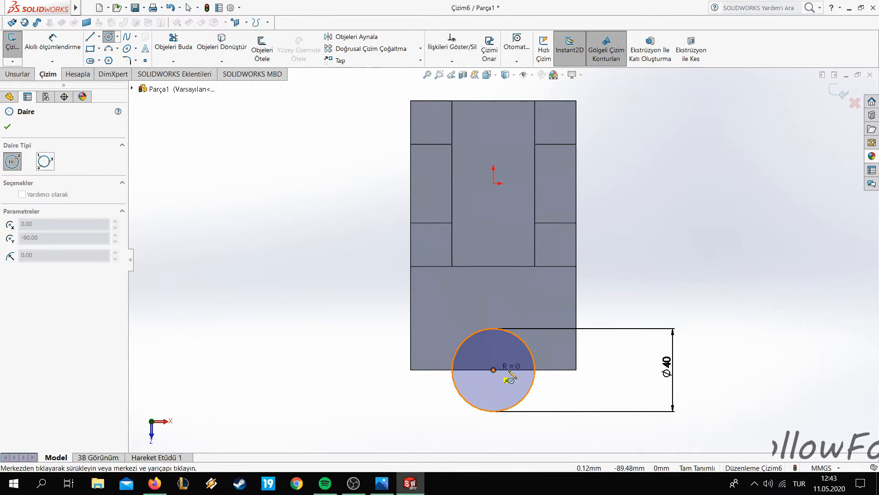
{"action": "left_click", "coordinate": [577, 370]}
Try to dimension the outer circle's diameter
{"action": "key", "text": "d"}
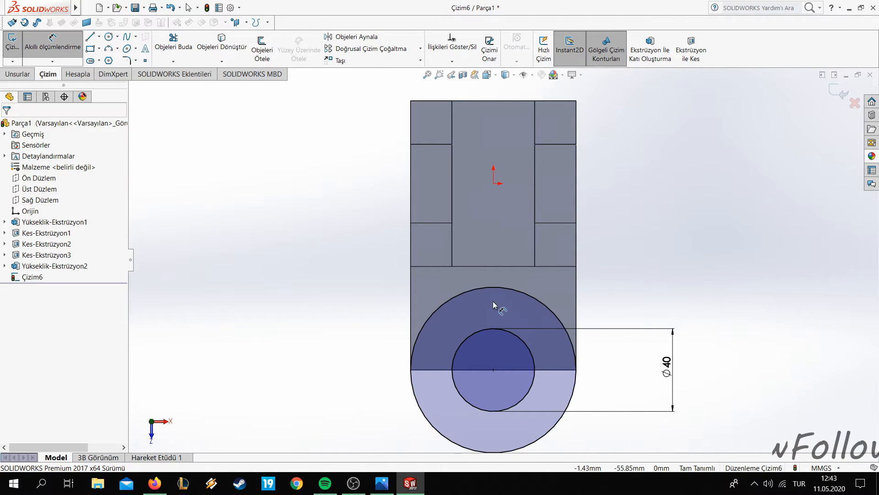
{"action": "left_click", "coordinate": [526, 297]}
{"action": "left_click", "coordinate": [716, 369]}
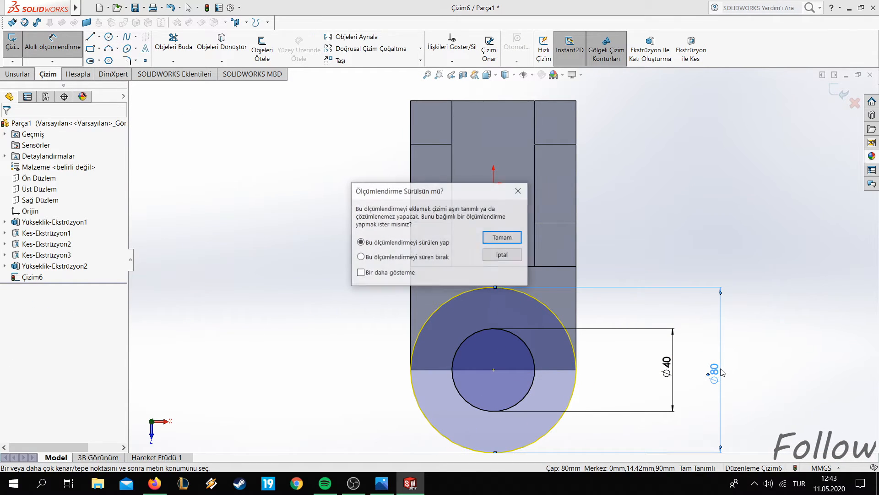
{"action": "left_click", "coordinate": [502, 255]}
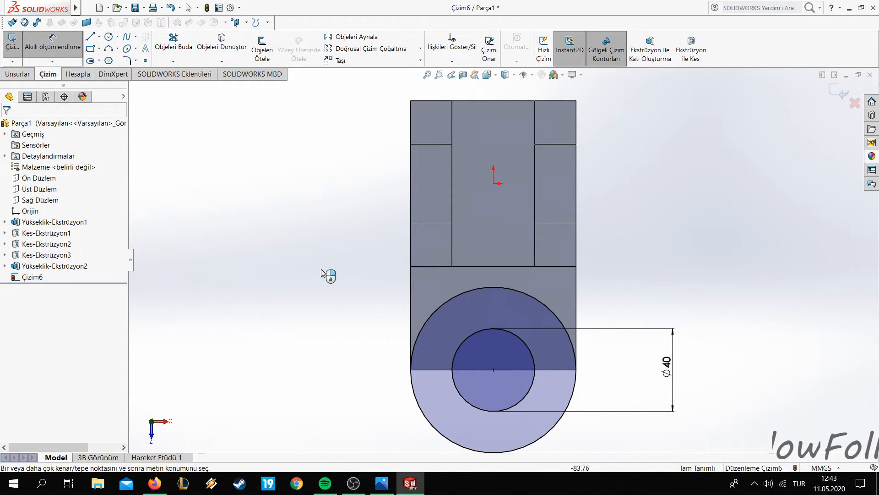
{"action": "left_click", "coordinate": [421, 334]}
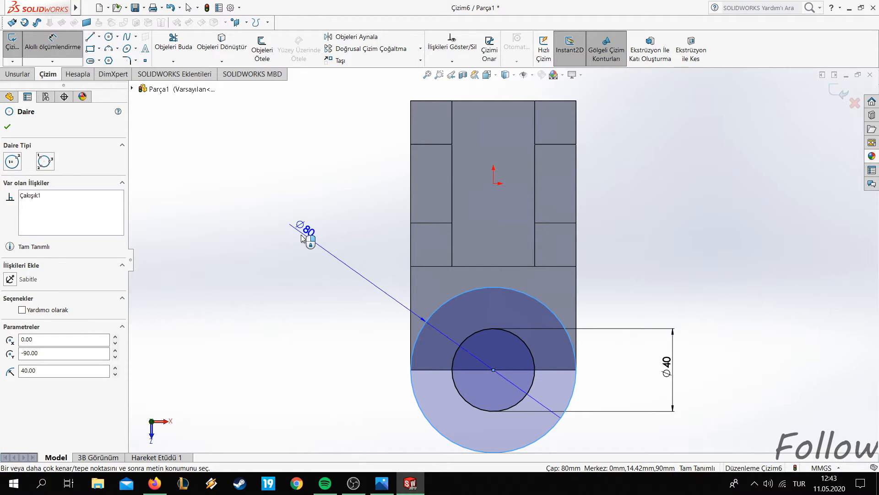
{"action": "key", "text": "Escape"}
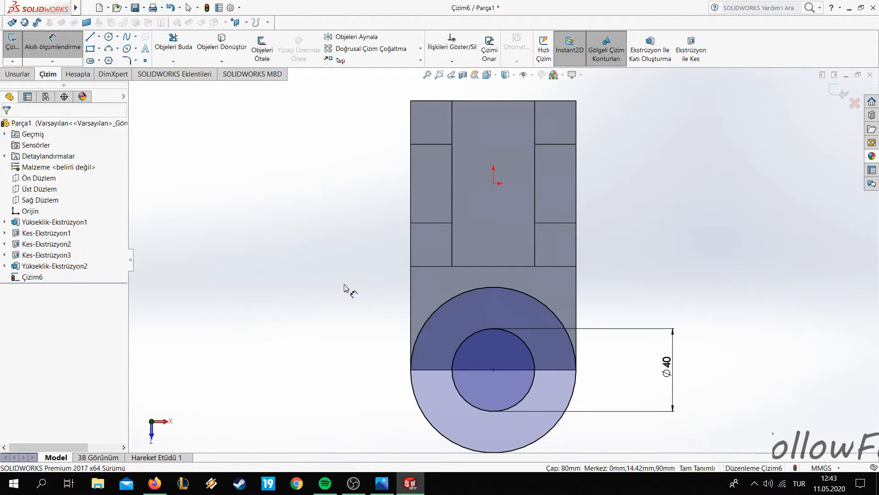
{"action": "left_click", "coordinate": [91, 37]}
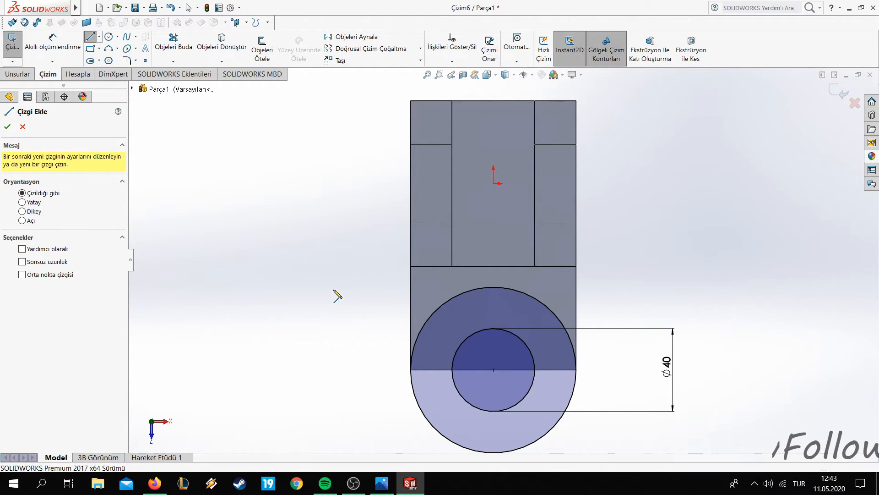
{"action": "left_click", "coordinate": [8, 126]}
Boss-extrude the two-circle sketch in the reversed direction up to the base plate's underside, using Up to Surface (Yüzeye Kadar)
{"action": "middle_click_drag", "start_coordinate": [259, 251], "coordinate": [196, 191]}
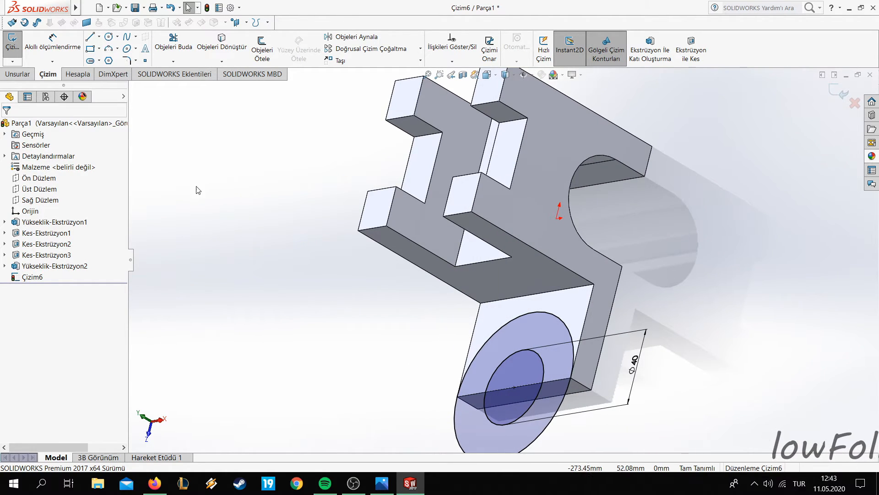
{"action": "left_click", "coordinate": [16, 75]}
{"action": "left_click", "coordinate": [23, 52]}
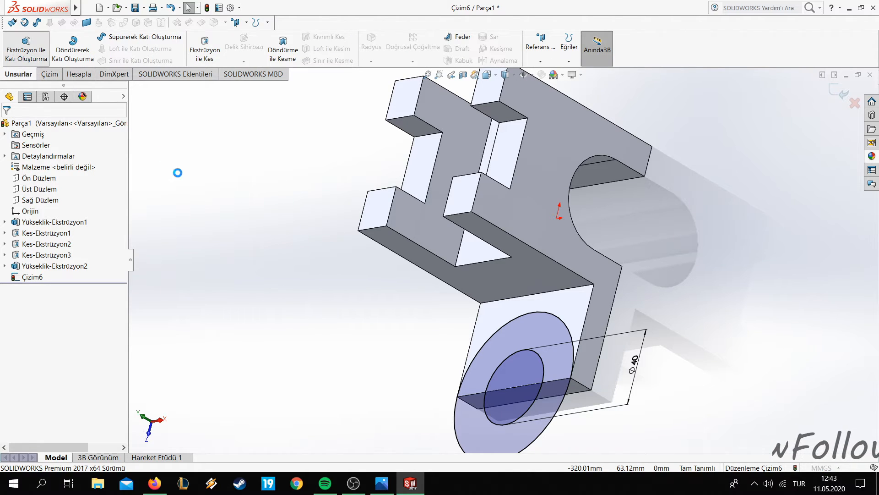
{"action": "scroll", "coordinate": [592, 374], "scroll_direction": "down", "scroll_amount": 3}
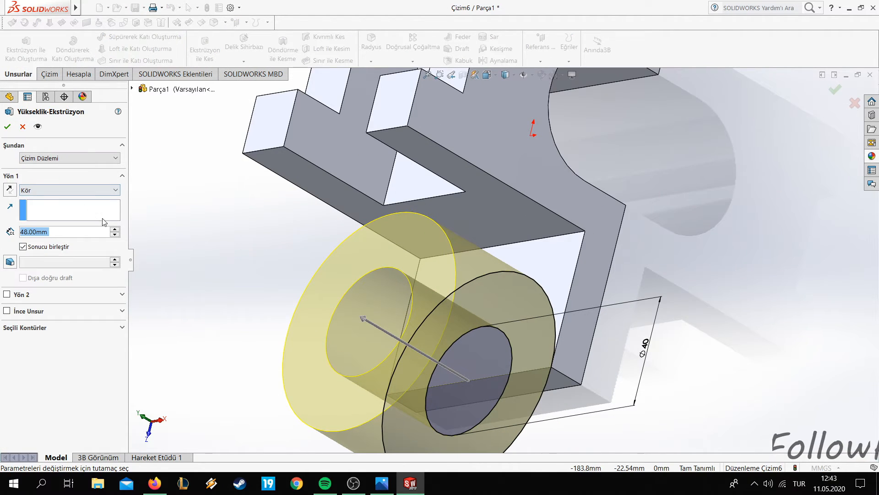
{"action": "left_click", "coordinate": [9, 192]}
{"action": "middle_click_drag", "start_coordinate": [315, 373], "coordinate": [269, 341]}
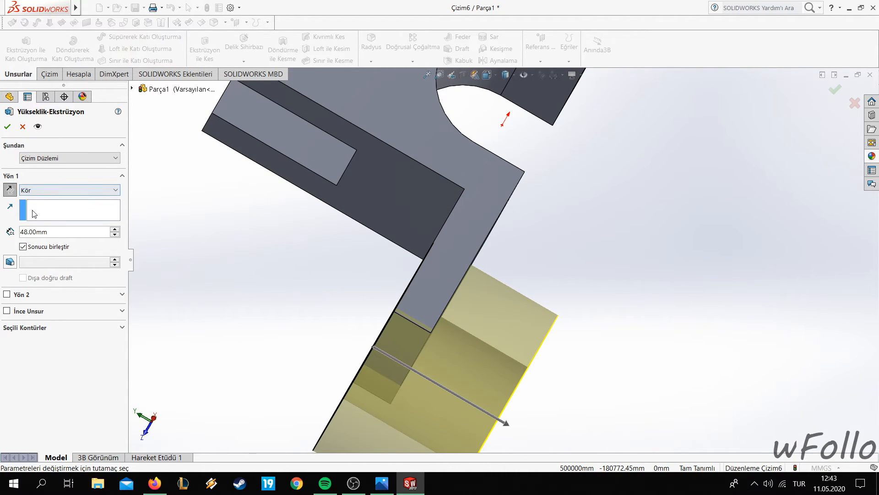
{"action": "left_click", "coordinate": [39, 191]}
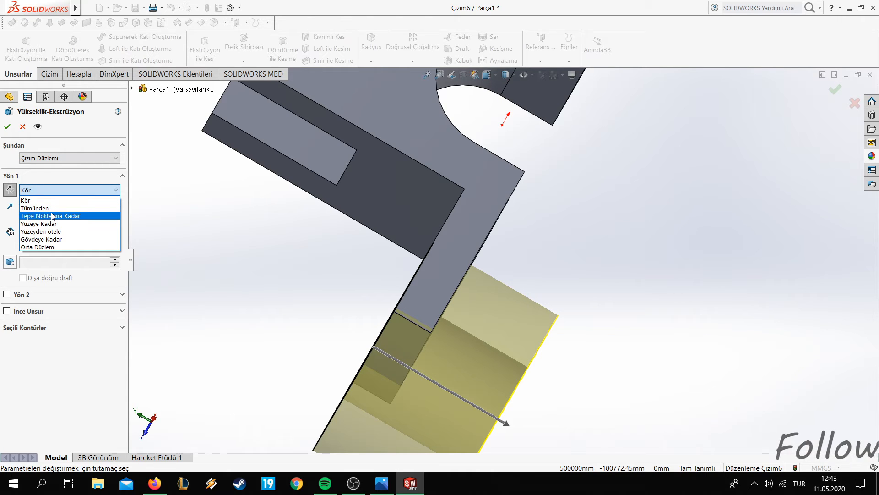
{"action": "left_click", "coordinate": [55, 224]}
{"action": "middle_click_drag", "start_coordinate": [398, 288], "coordinate": [483, 292]}
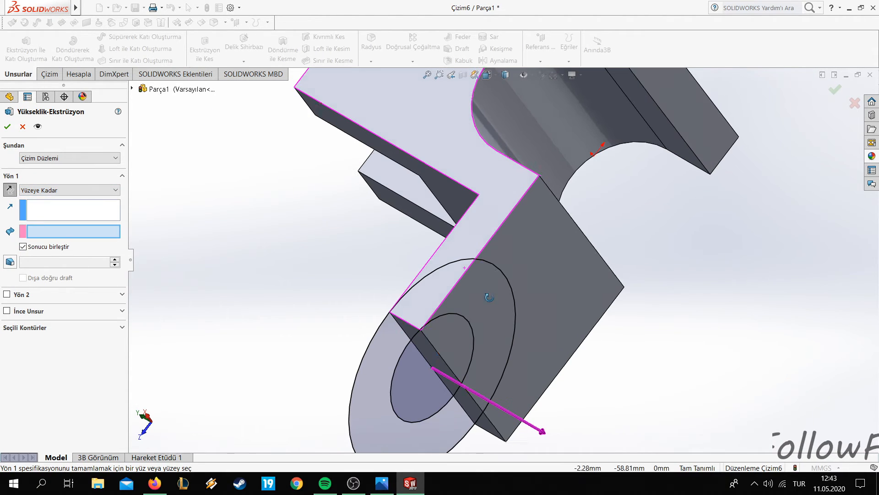
{"action": "left_click", "coordinate": [571, 293]}
{"action": "middle_click_drag", "start_coordinate": [295, 240], "coordinate": [768, 151]}
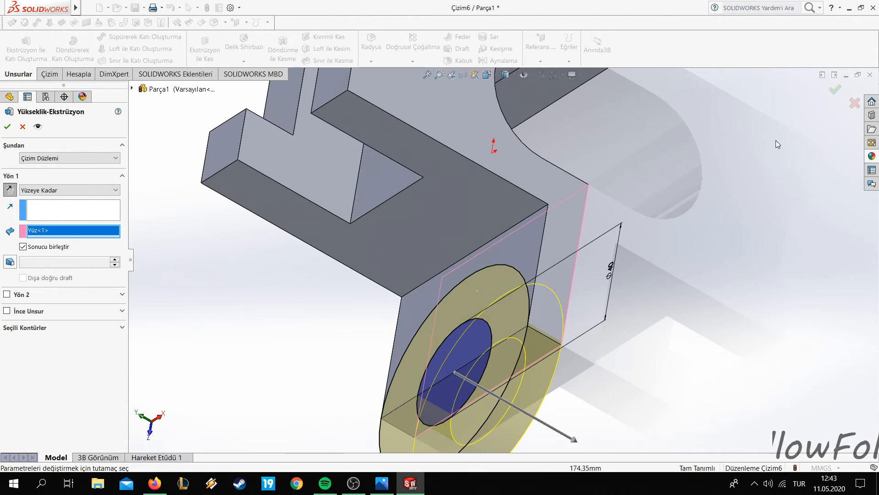
{"action": "left_click", "coordinate": [830, 93]}
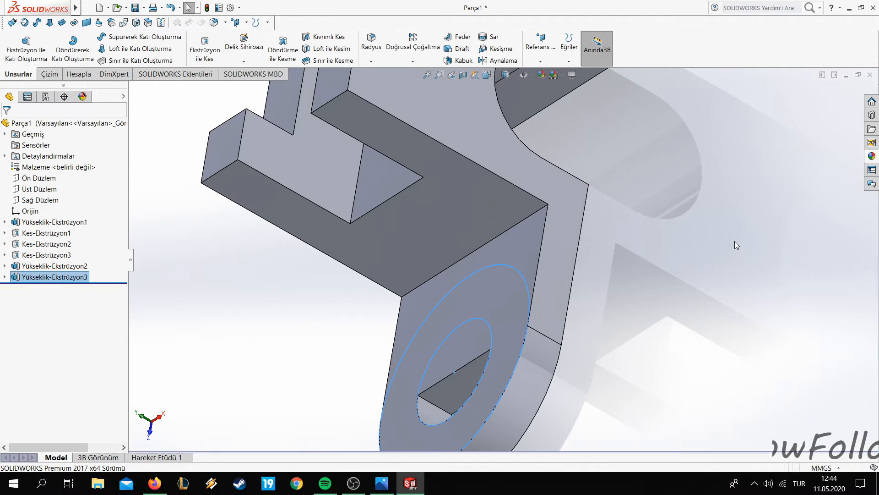
Sketch a circle of radius 20 mm on the plate's top face, centred on the half-hole's straight edge and reaching its end
{"action": "middle_click_drag", "start_coordinate": [693, 305], "coordinate": [721, 300]}
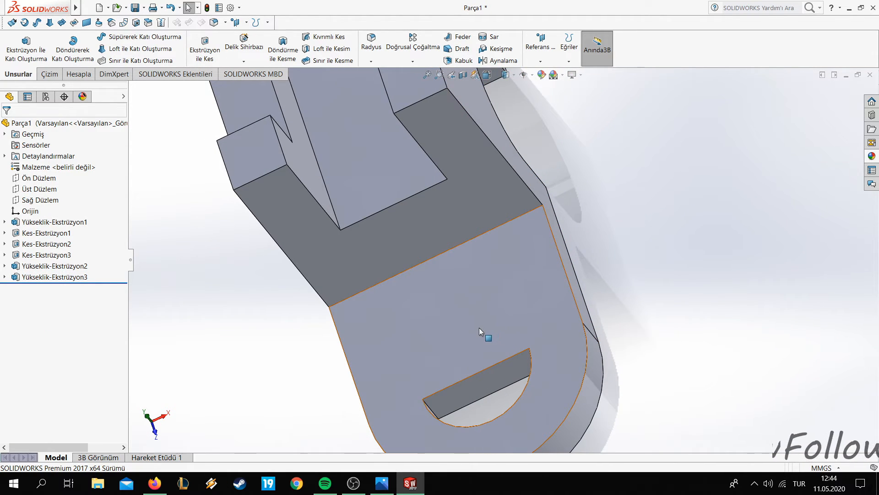
{"action": "left_click", "coordinate": [473, 286]}
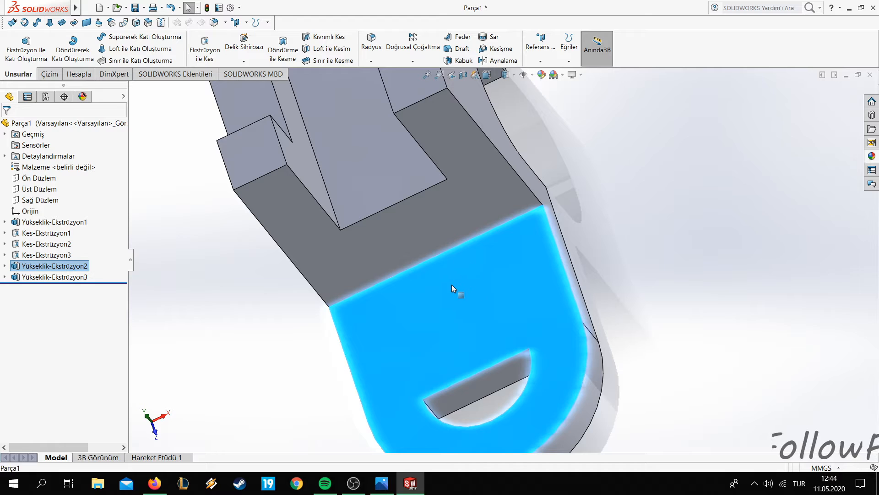
{"action": "right_click", "coordinate": [452, 285]}
{"action": "left_click", "coordinate": [477, 274]}
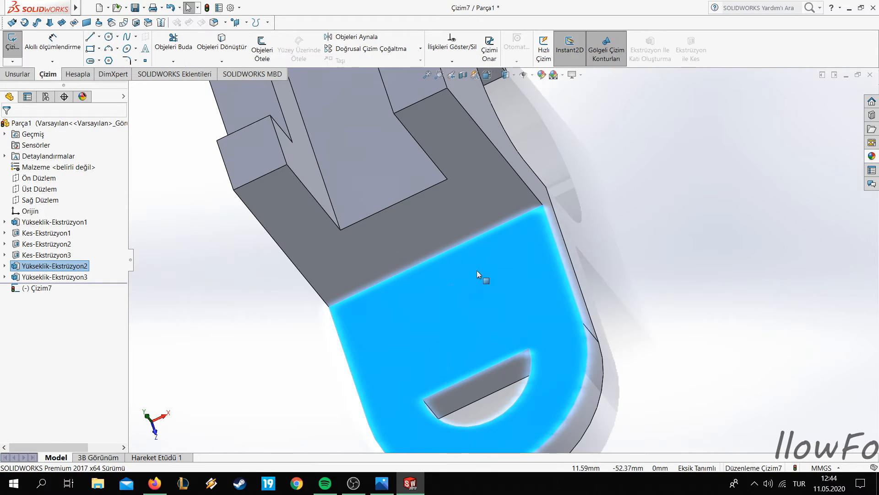
{"action": "left_click", "coordinate": [108, 37]}
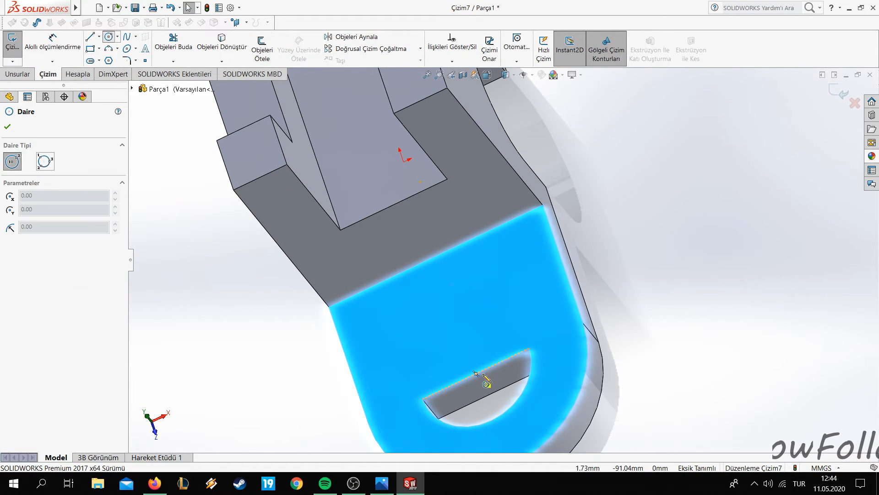
{"action": "scroll", "coordinate": [481, 376], "scroll_direction": "down", "scroll_amount": 2}
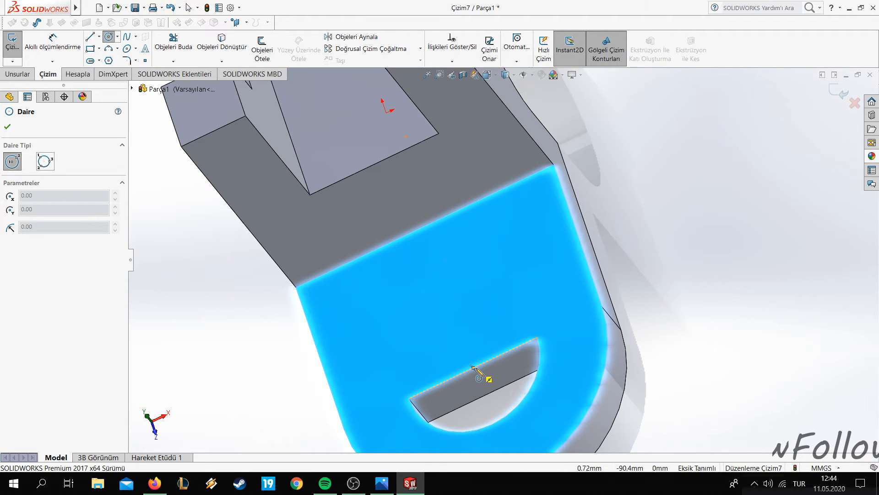
{"action": "left_click", "coordinate": [474, 368]}
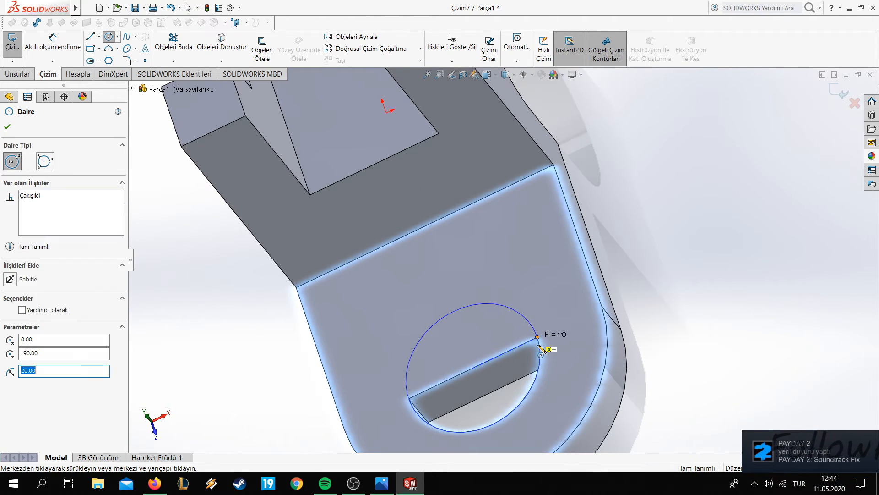
{"action": "left_click", "coordinate": [538, 339]}
Cut-extrude the circle through the plate with a blind (Kör) depth of 48 mm, and show the part in isometric view
{"action": "left_click", "coordinate": [18, 74]}
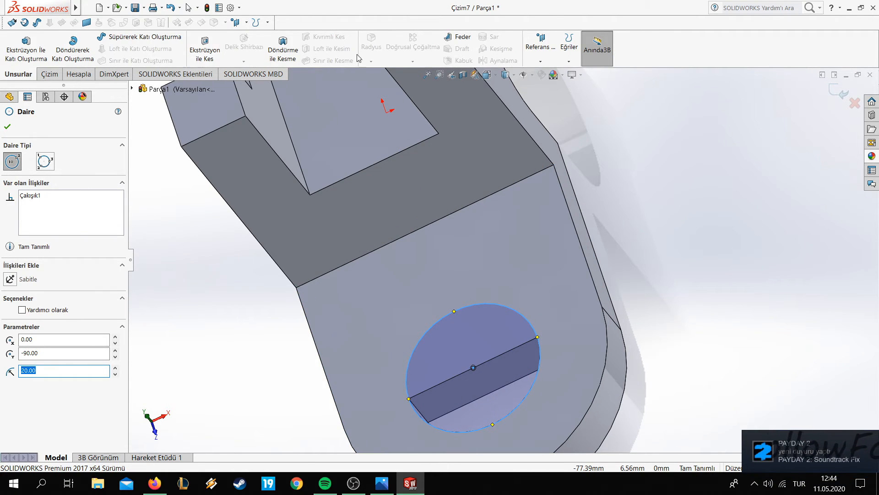
{"action": "left_click", "coordinate": [205, 48]}
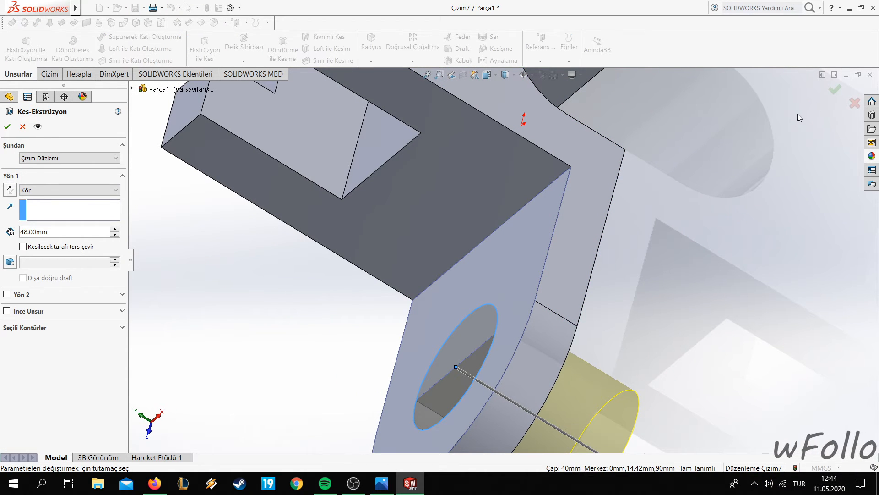
{"action": "left_click", "coordinate": [834, 90]}
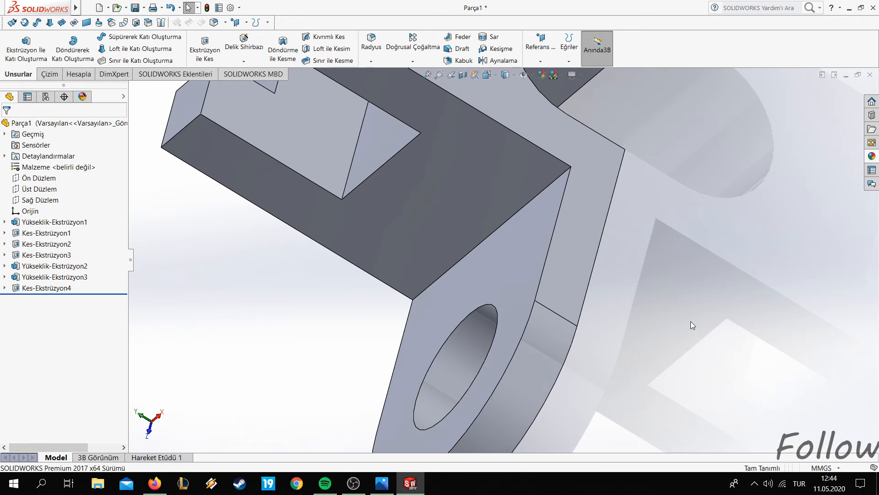
{"action": "scroll", "coordinate": [698, 331], "scroll_direction": "up", "scroll_amount": 3}
{"action": "mouse_move", "coordinate": [653, 257]}
{"action": "middle_mouse_down"}
{"action": "mouse_move", "coordinate": [660, 235]}
{"action": "mouse_move", "coordinate": [678, 278]}
{"action": "mouse_move", "coordinate": [639, 266]}
{"action": "middle_mouse_up"}
{"action": "key", "text": "ctrl+7"}
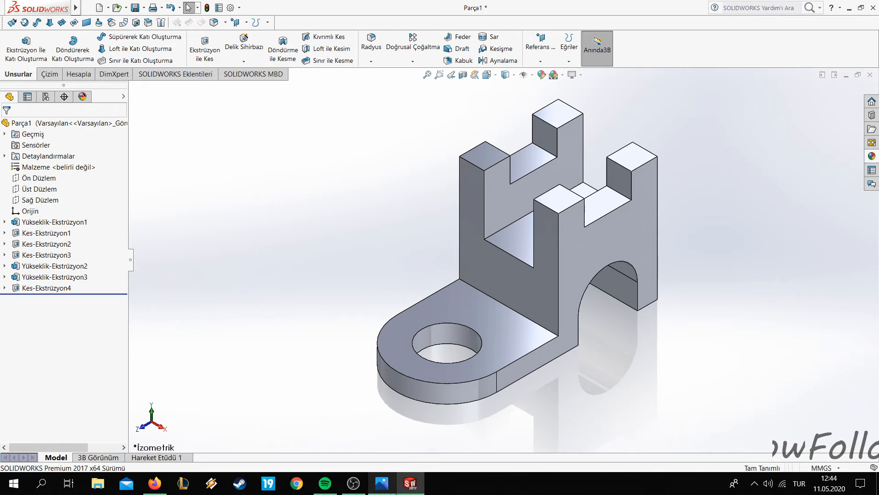
Check the slanted rib between the block and the base plate in the reference drawing
{"action": "left_click", "coordinate": [381, 483]}
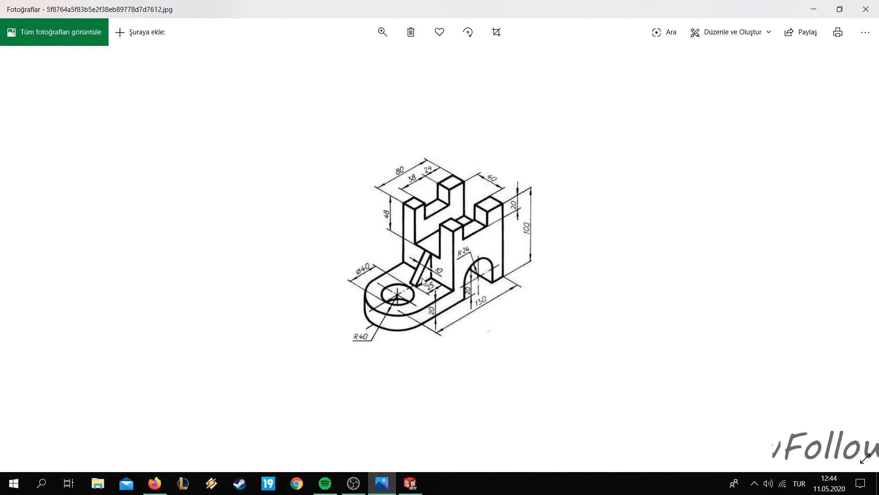
{"action": "mouse_move", "coordinate": [381, 491]}
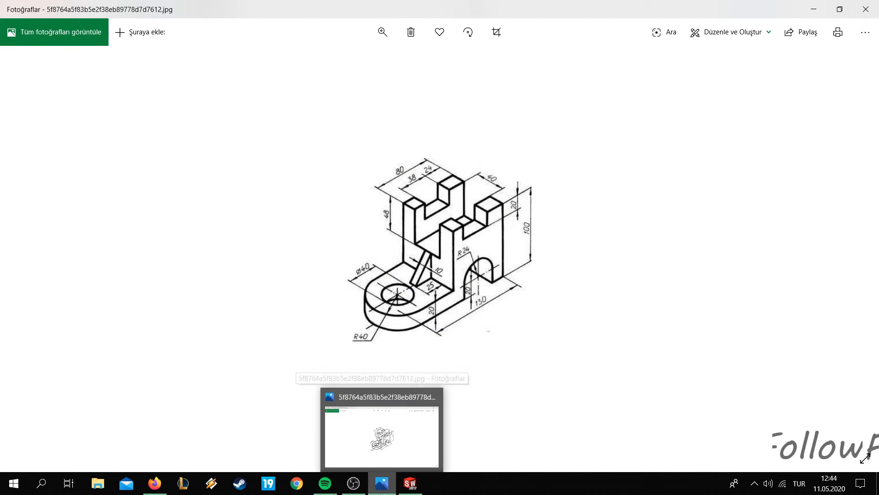
{"action": "left_click", "coordinate": [380, 491]}
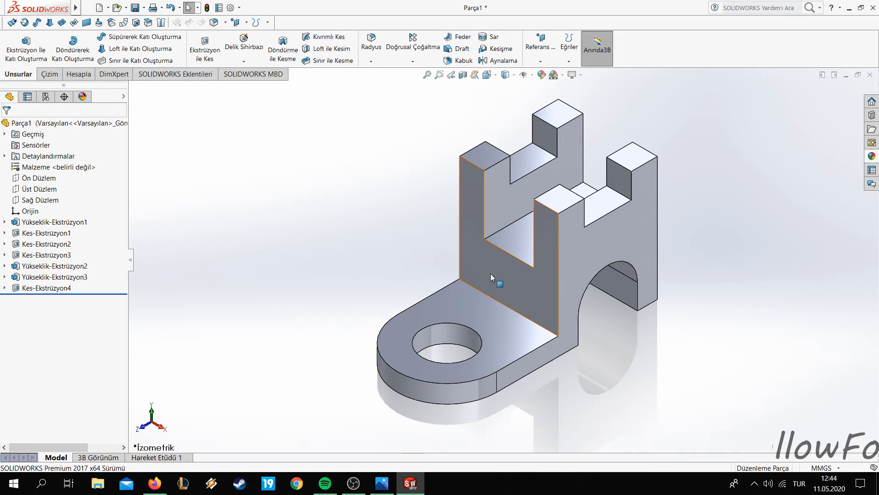
{"action": "right_click", "coordinate": [475, 266]}
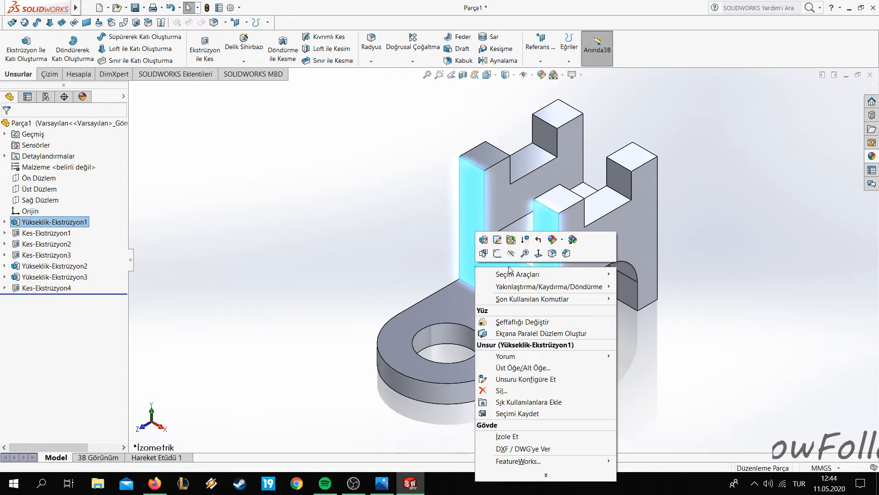
{"action": "left_click", "coordinate": [82, 226]}
Start a sketch on the right plane (Sağ Düzlem) viewed normal to it, and recheck the rib in the reference drawing
{"action": "left_click", "coordinate": [39, 200]}
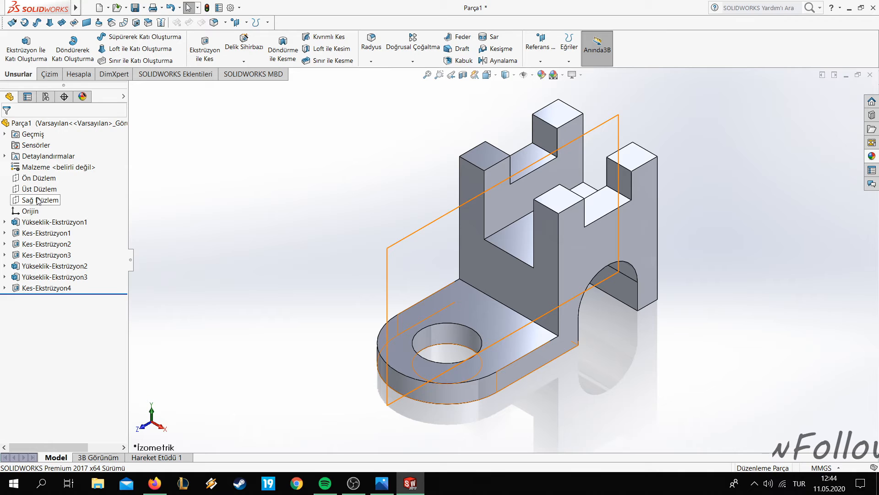
{"action": "middle_click_drag", "start_coordinate": [255, 221], "coordinate": [320, 222]}
{"action": "right_click", "coordinate": [371, 228]}
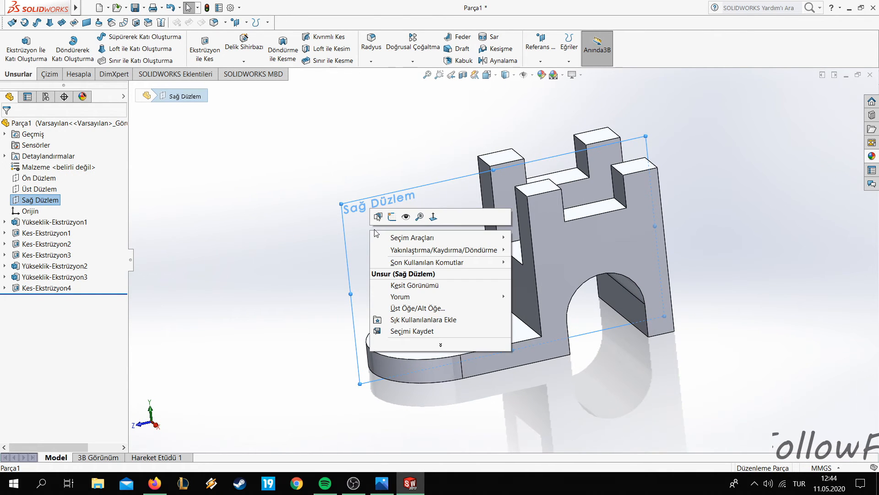
{"action": "left_click", "coordinate": [435, 223]}
{"action": "right_click", "coordinate": [400, 188]}
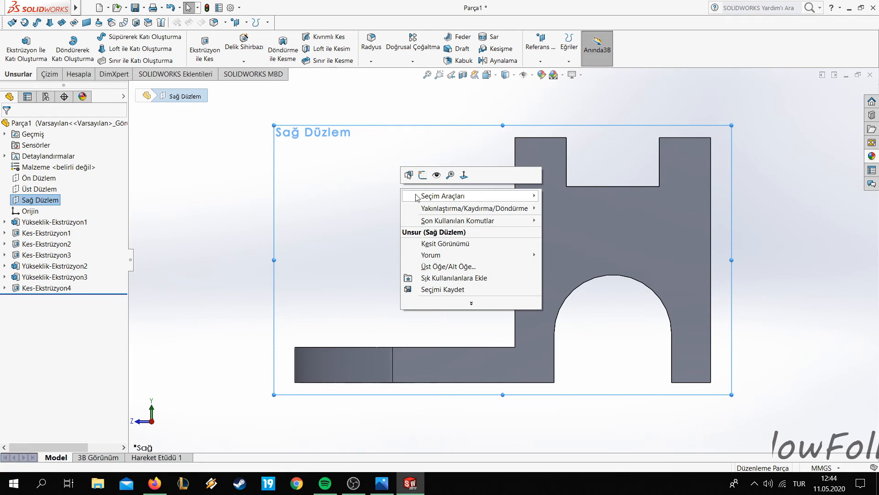
{"action": "left_click", "coordinate": [423, 175]}
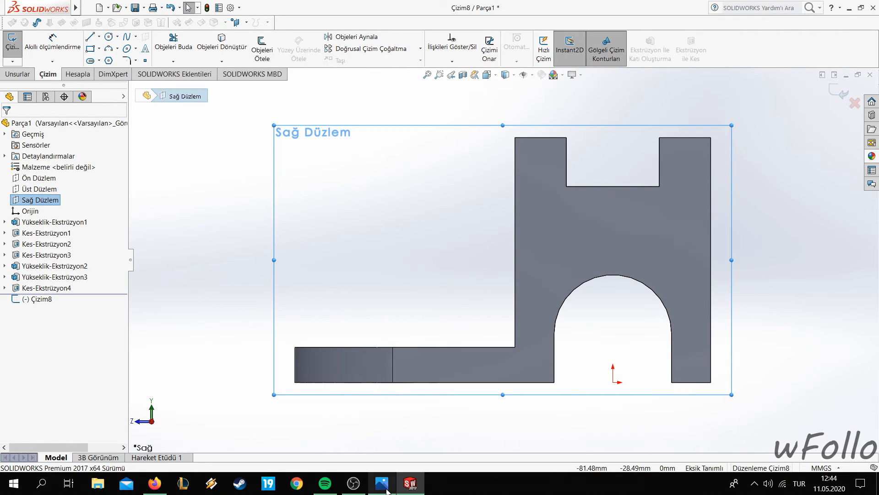
{"action": "left_click", "coordinate": [386, 488]}
{"action": "left_click", "coordinate": [386, 488]}
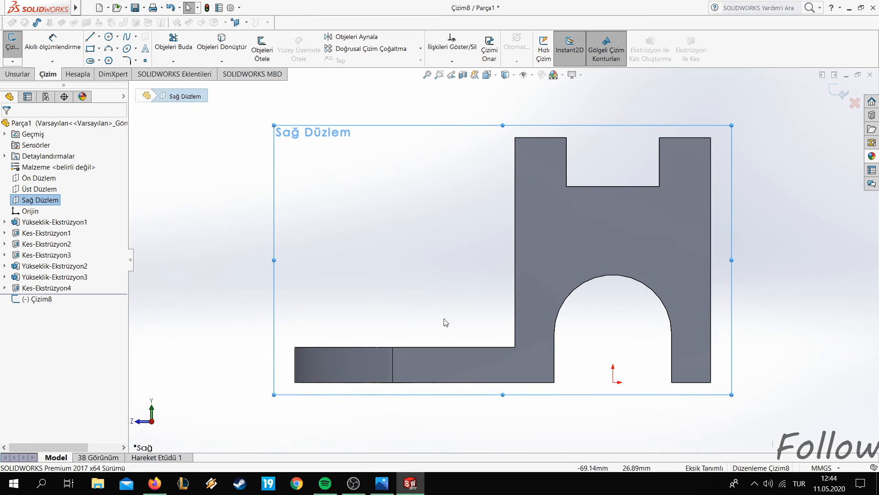
Change the model's display style to wireframe edges with hidden lines shown dashed
{"action": "left_click", "coordinate": [515, 77]}
{"action": "left_click", "coordinate": [506, 100]}
{"action": "left_click", "coordinate": [514, 77]}
{"action": "left_click", "coordinate": [507, 114]}
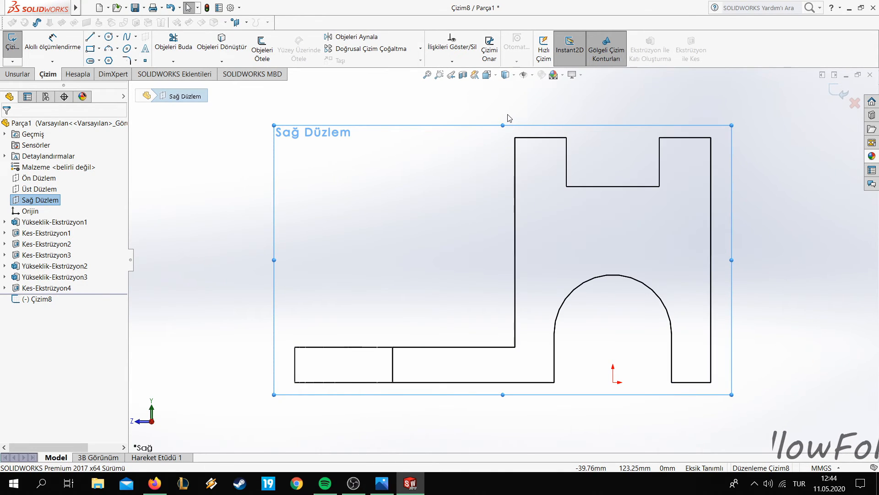
{"action": "left_click", "coordinate": [515, 77]}
{"action": "left_click", "coordinate": [507, 128]}
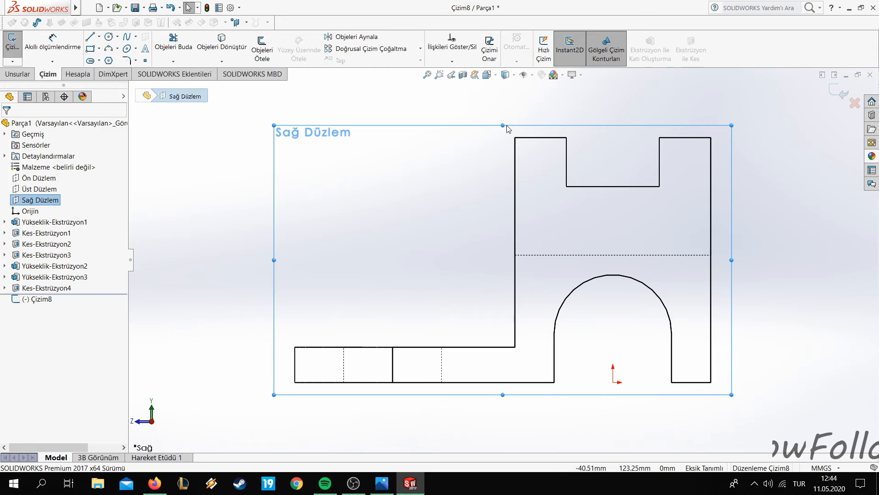
Sketch a slanted line from the block's face at the hidden floor edge down to the plate's top edge, about 21 mm out
{"action": "left_click", "coordinate": [515, 255]}
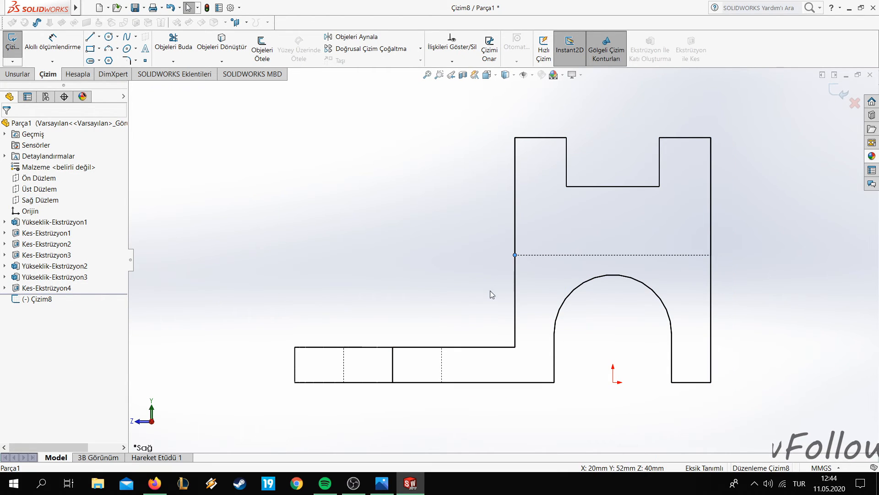
{"action": "left_click", "coordinate": [92, 39]}
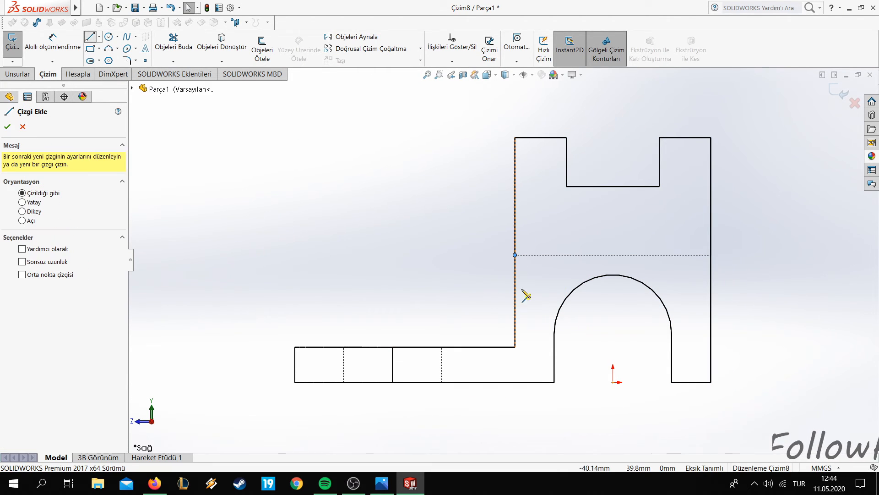
{"action": "left_click", "coordinate": [515, 255]}
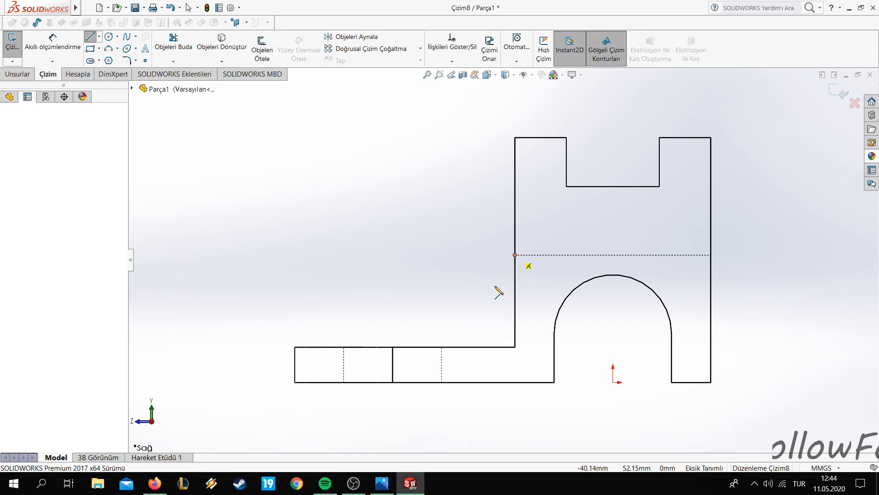
{"action": "left_click", "coordinate": [463, 347]}
{"action": "right_click", "coordinate": [215, 206]}
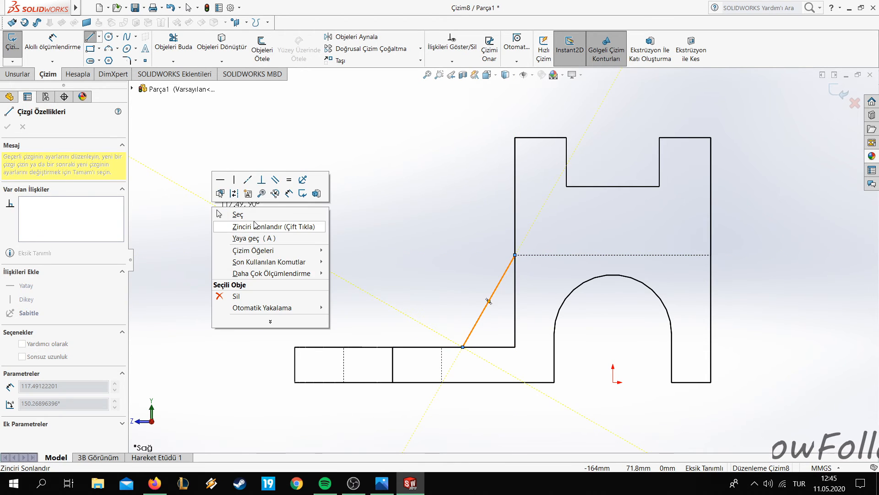
{"action": "left_click", "coordinate": [239, 214]}
Check the rib offset in the reference drawing and dimension the line's lower endpoint 25 mm from the block's vertical face
{"action": "left_click", "coordinate": [53, 42]}
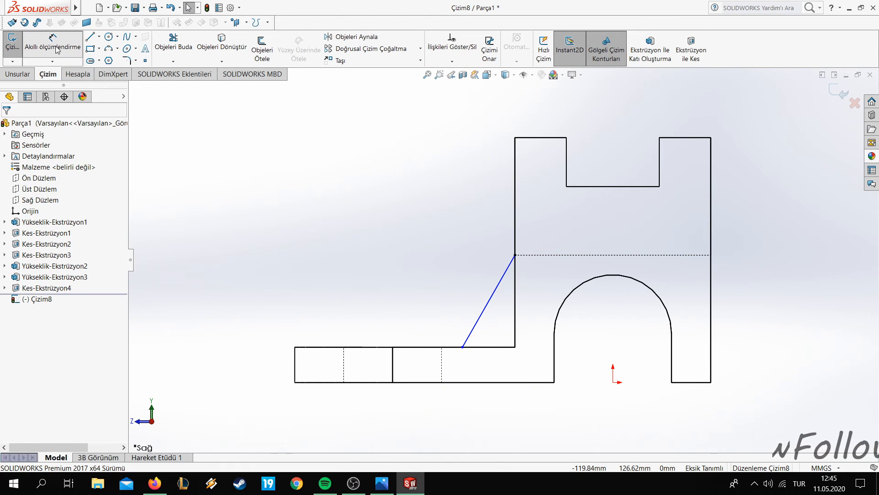
{"action": "left_click", "coordinate": [385, 480]}
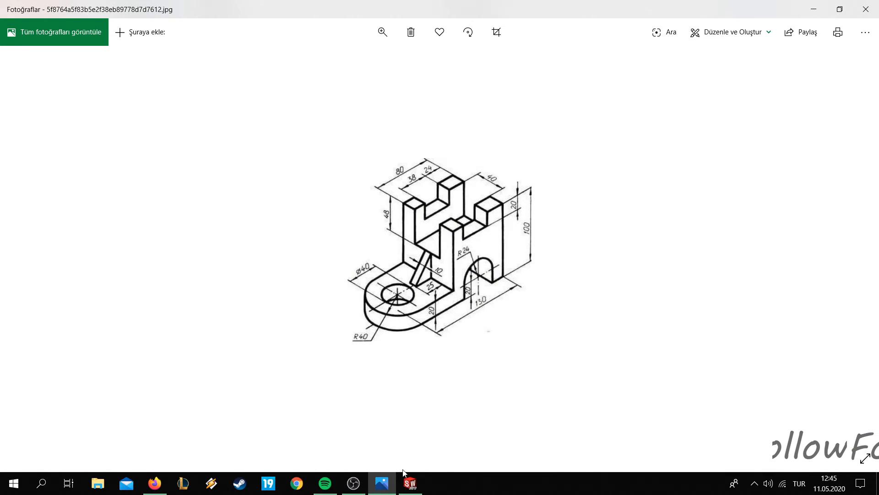
{"action": "left_click", "coordinate": [385, 481]}
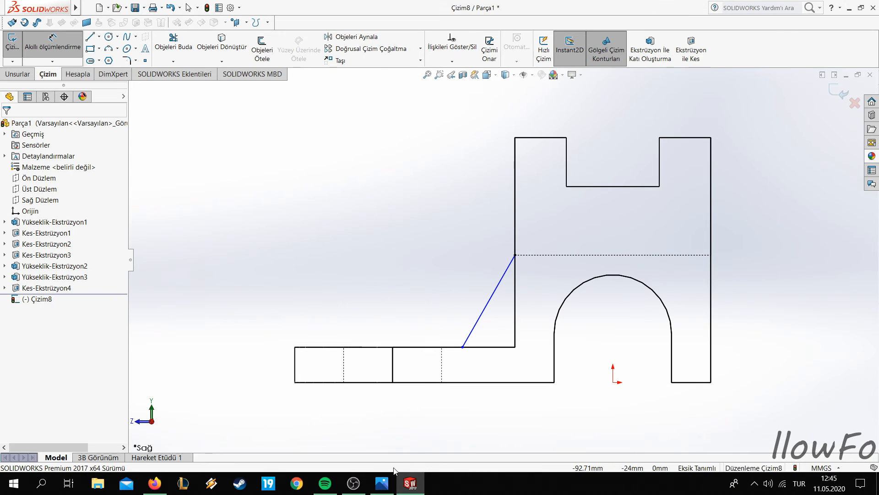
{"action": "left_click", "coordinate": [463, 347]}
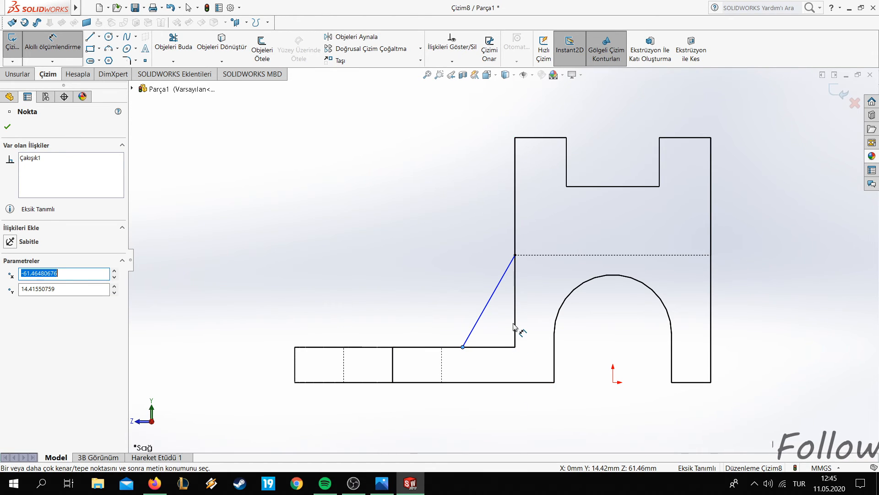
{"action": "left_click", "coordinate": [515, 329]}
{"action": "left_click", "coordinate": [489, 416]}
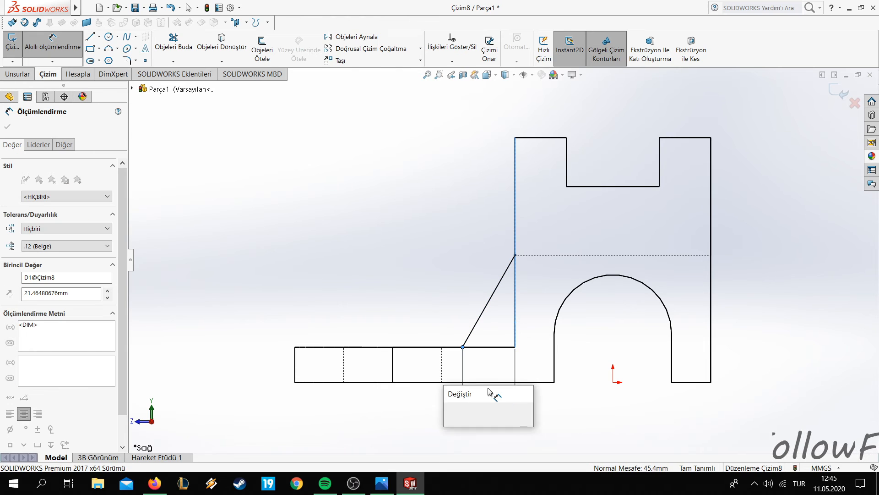
{"action": "type", "text": "25"}
{"action": "key", "text": "Return"}
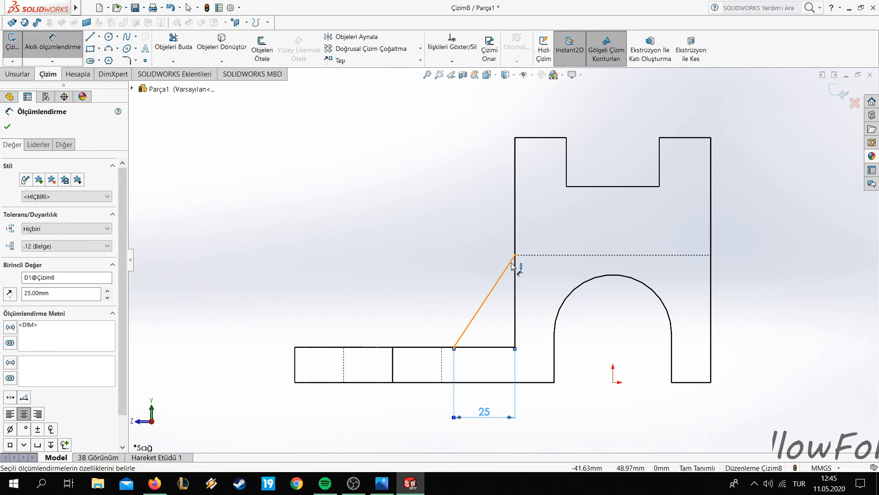
{"action": "left_click", "coordinate": [9, 126]}
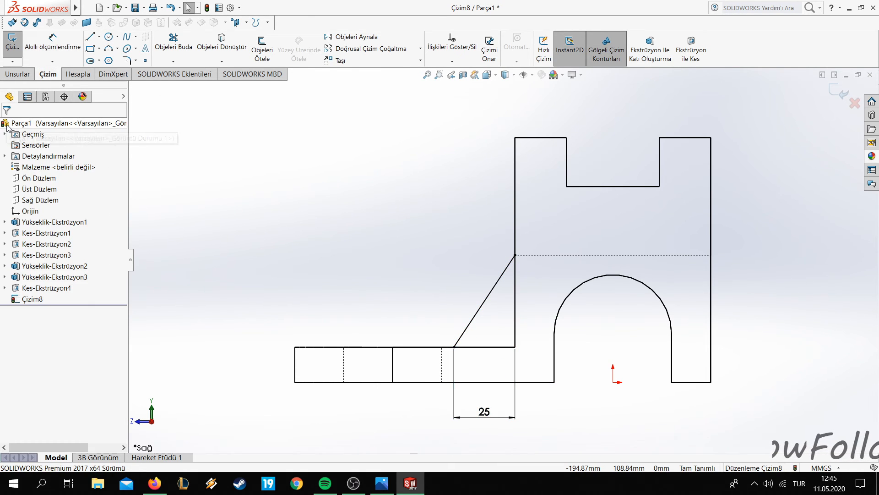
Change the model's display style to shaded with edges and turn it to a three-dimensional view
{"action": "left_click", "coordinate": [513, 76]}
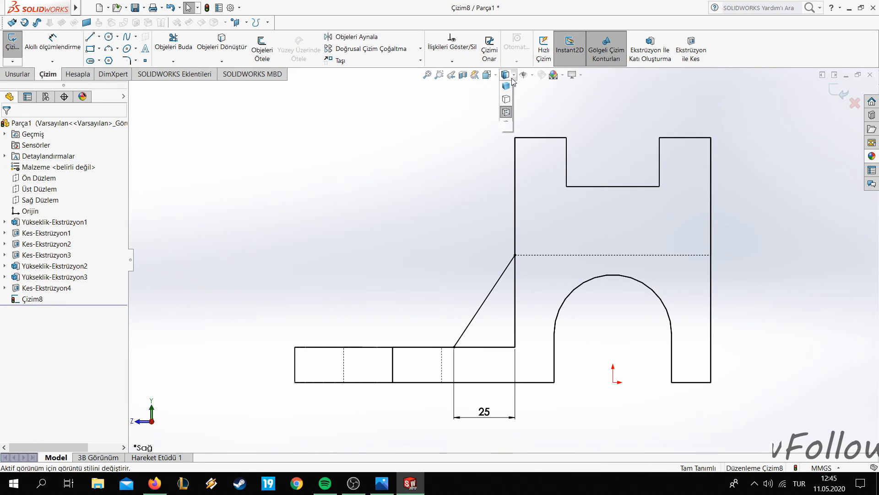
{"action": "left_click", "coordinate": [505, 87]}
{"action": "middle_click_drag", "start_coordinate": [435, 185], "coordinate": [470, 262]}
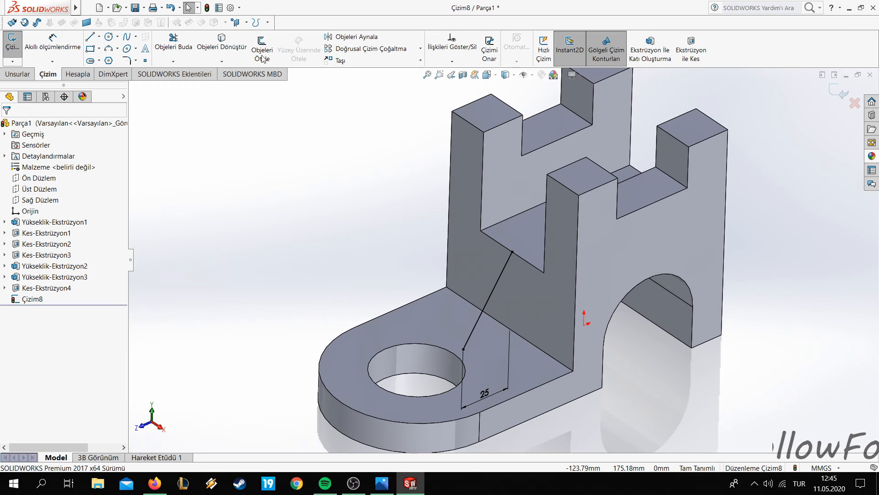
Create a rib (Feder) from the slanted line, 10 mm thick on both sides, with the material side flipped toward the block
{"action": "left_click", "coordinate": [17, 74]}
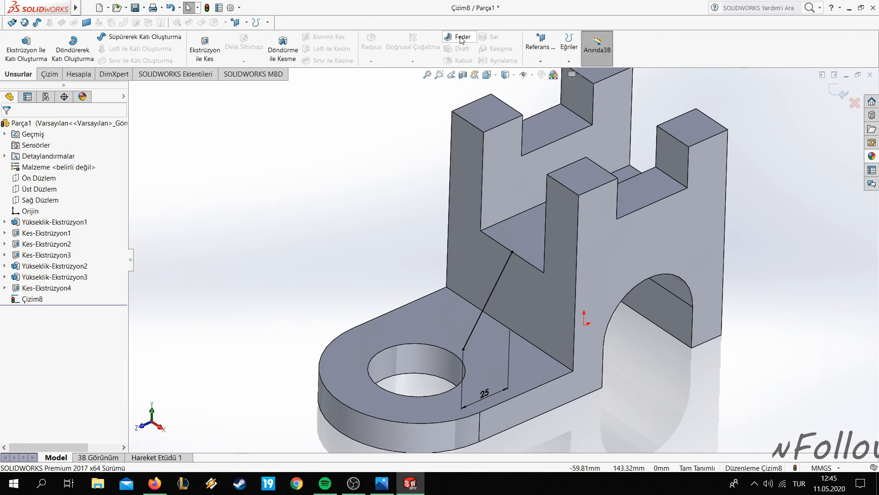
{"action": "left_click", "coordinate": [457, 41]}
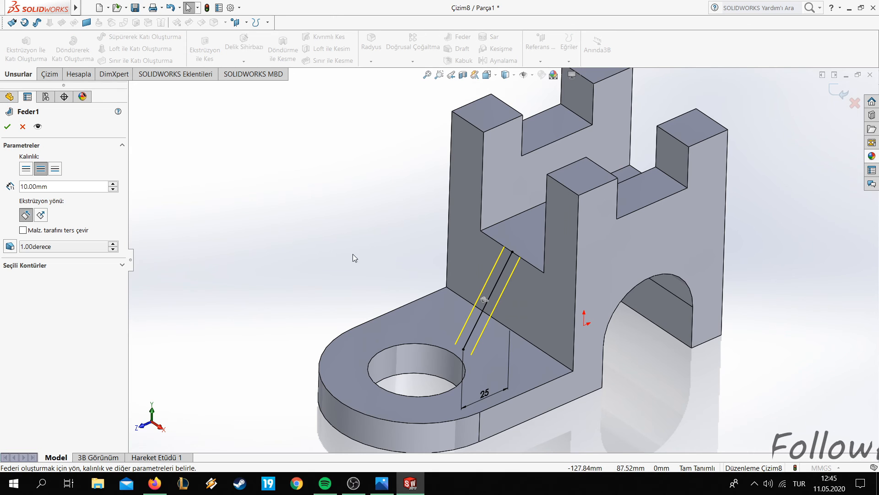
{"action": "middle_click_drag", "start_coordinate": [222, 240], "coordinate": [233, 217]}
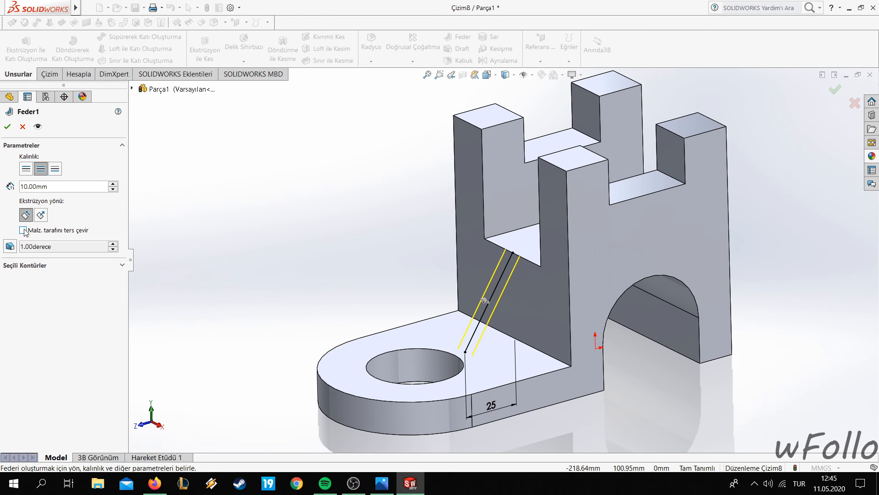
{"action": "middle_click_drag", "start_coordinate": [238, 254], "coordinate": [196, 232]}
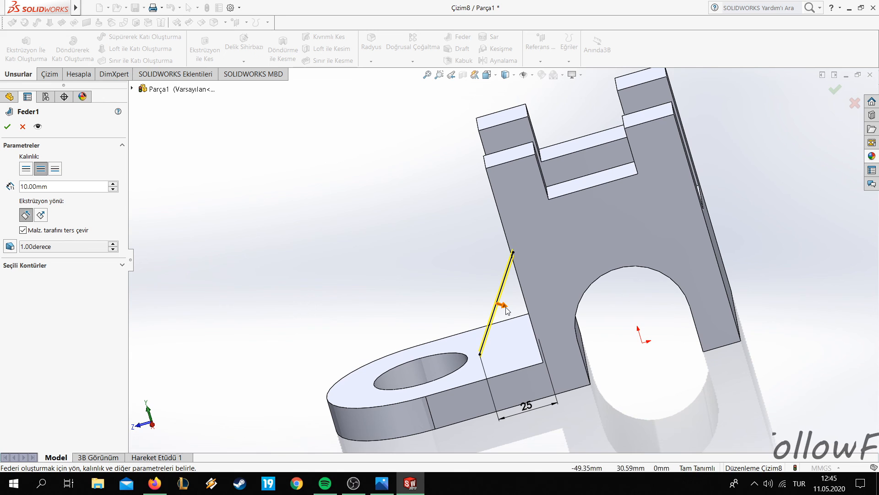
{"action": "left_click", "coordinate": [390, 482]}
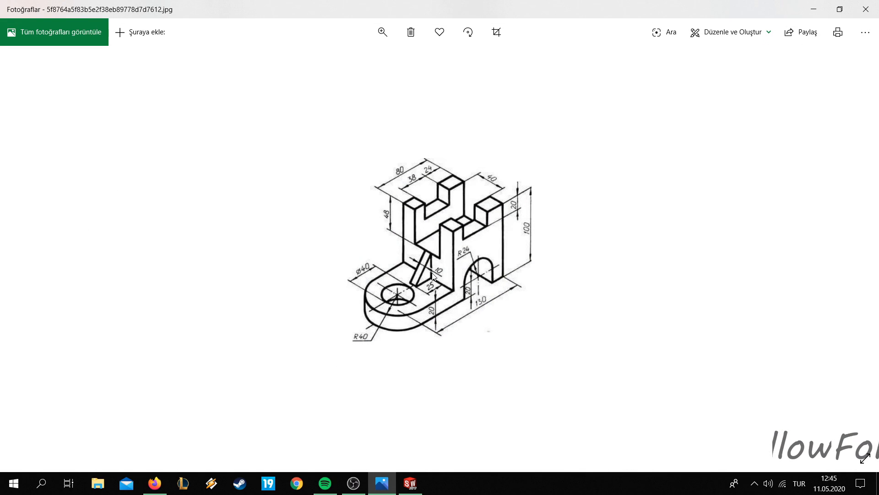
{"action": "left_click", "coordinate": [384, 483]}
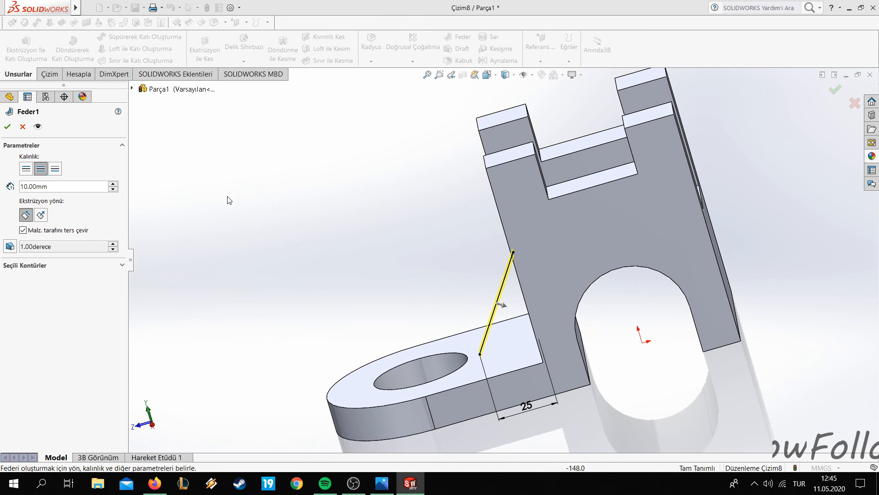
{"action": "left_click", "coordinate": [7, 126]}
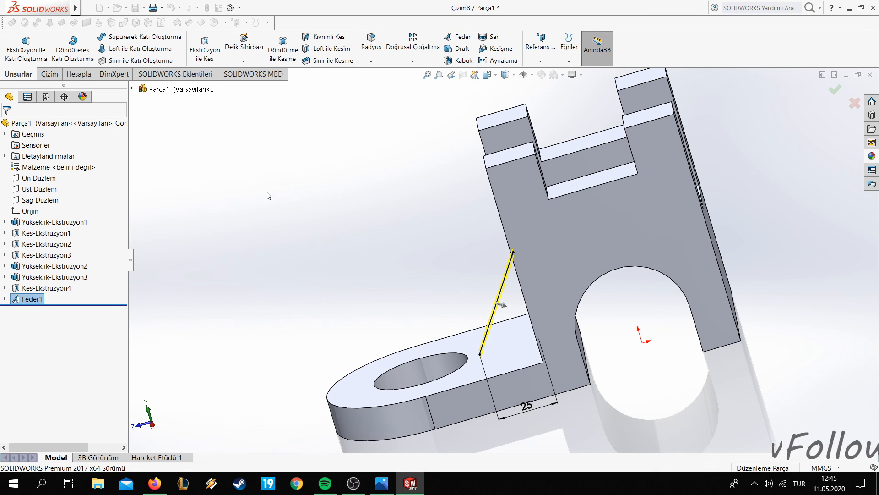
Compare the rib with the reference drawing and show the part in isometric view
{"action": "middle_click_drag", "start_coordinate": [306, 225], "coordinate": [323, 238]}
{"action": "left_click", "coordinate": [381, 484]}
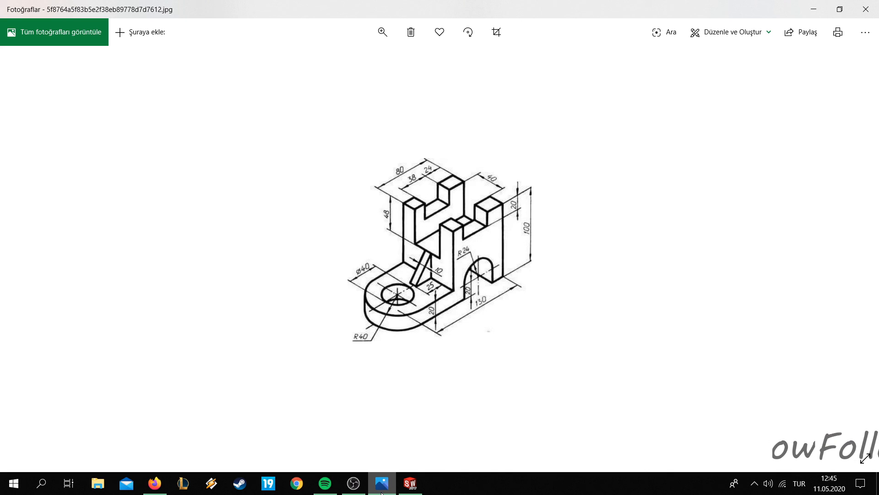
{"action": "left_click", "coordinate": [382, 486]}
{"action": "key", "text": "ctrl+7"}
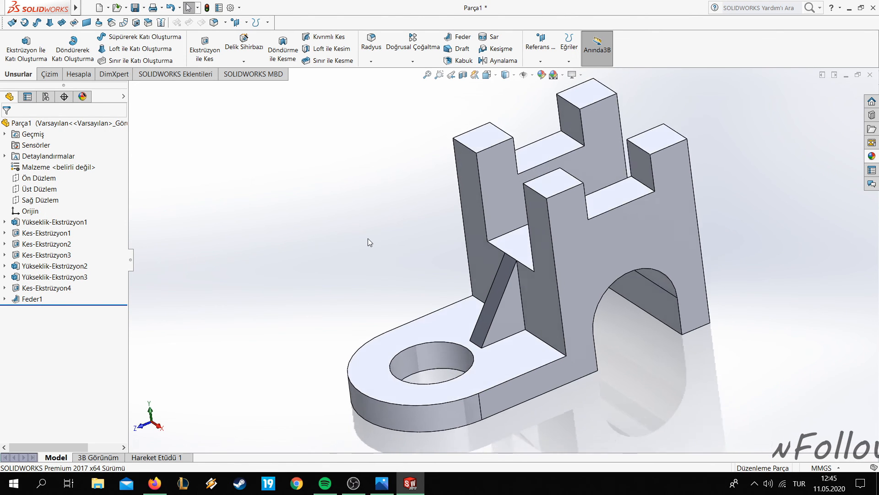